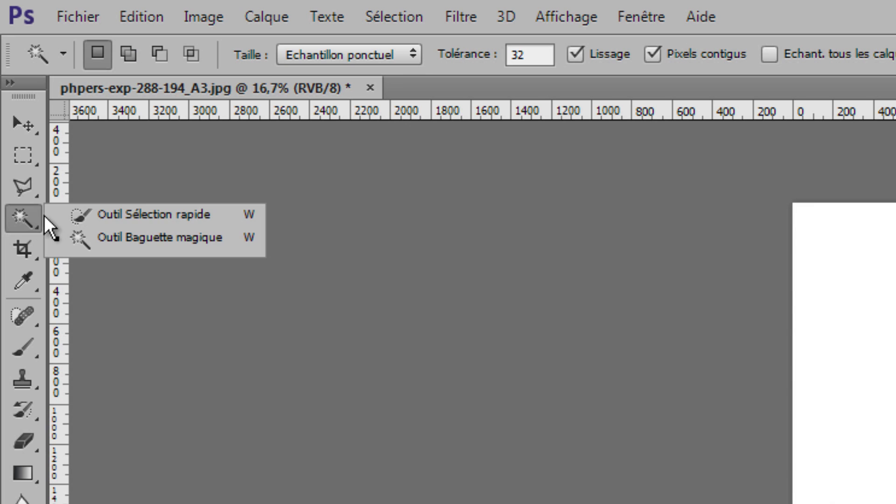
Select the white background around the man with the Quick Selection tool and switch to the Magic Wand tool
click(128, 213)
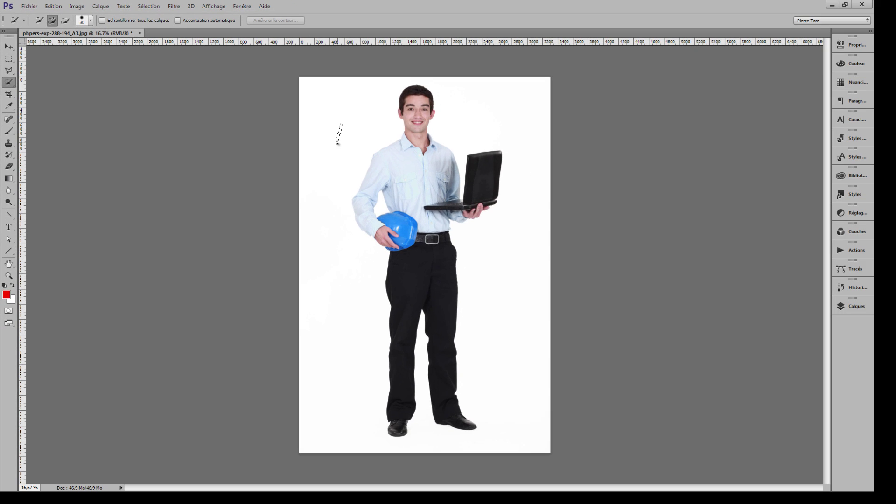
mouse_move(542, 214)
mouse_down()
mouse_move(539, 264)
mouse_move(576, 503)
mouse_up()
mouse_move(359, 354)
mouse_down()
mouse_move(399, 449)
mouse_move(509, 437)
mouse_move(534, 130)
mouse_up()
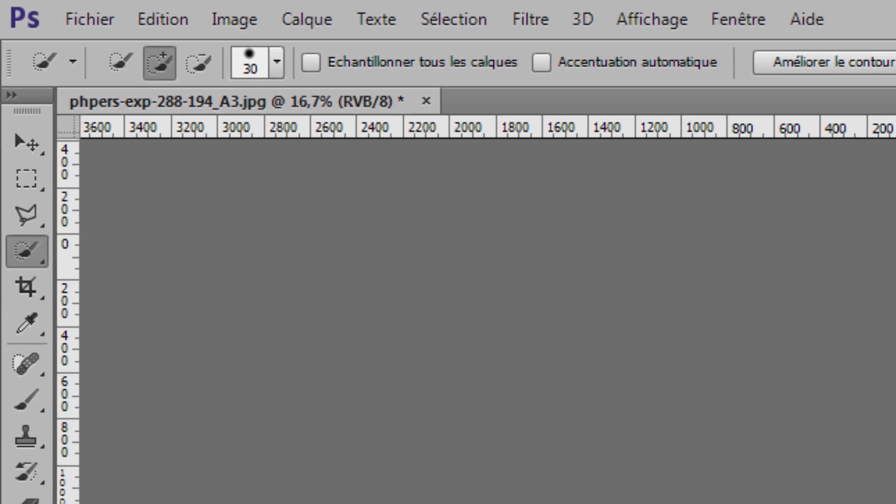
right_click(30, 266)
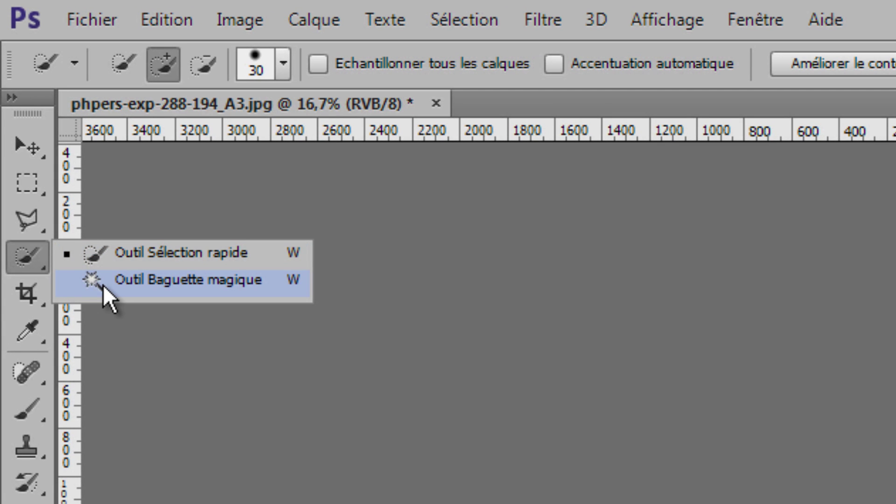
click(116, 240)
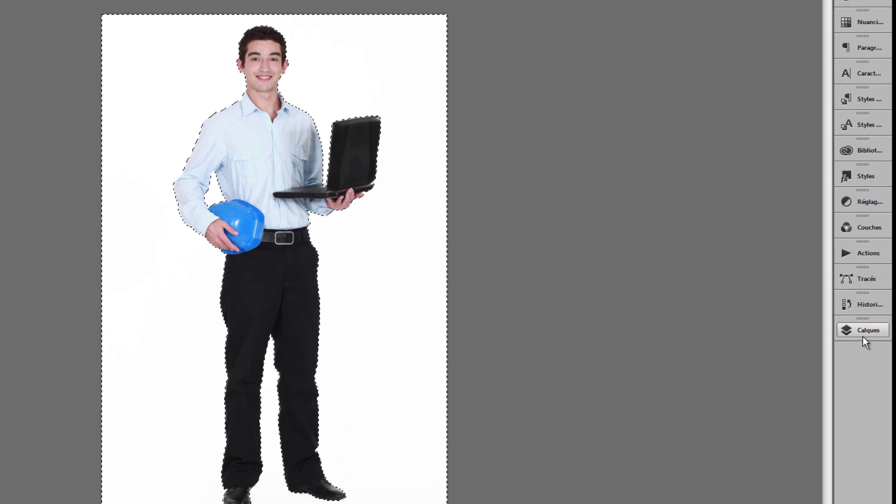
Convert the locked background into a regular layer and delete the selected white area around the man, leaving nothing selected
click(854, 323)
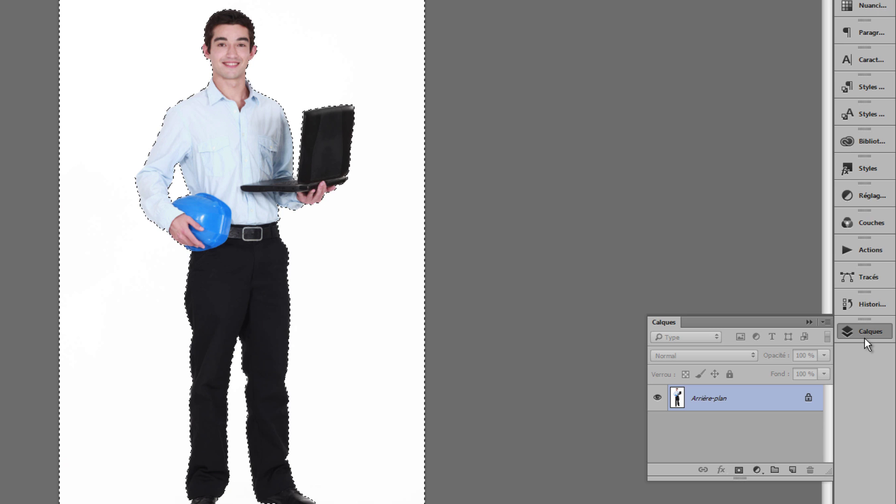
double_click(701, 405)
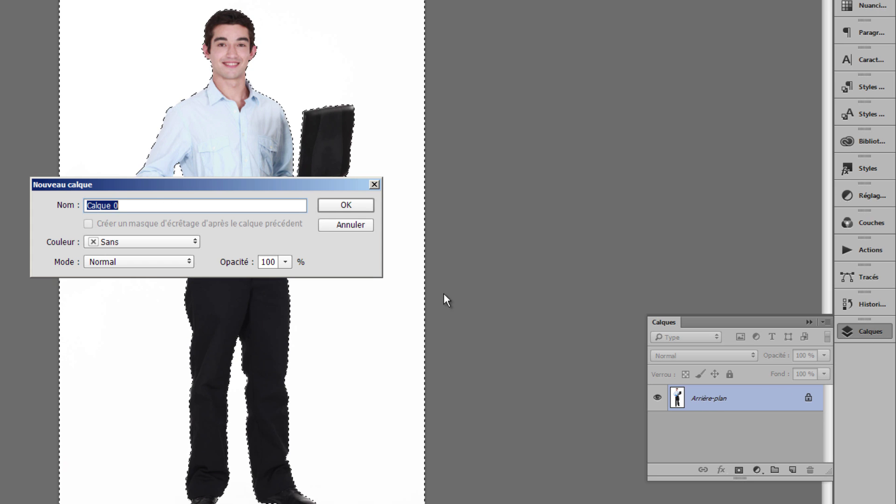
click(350, 209)
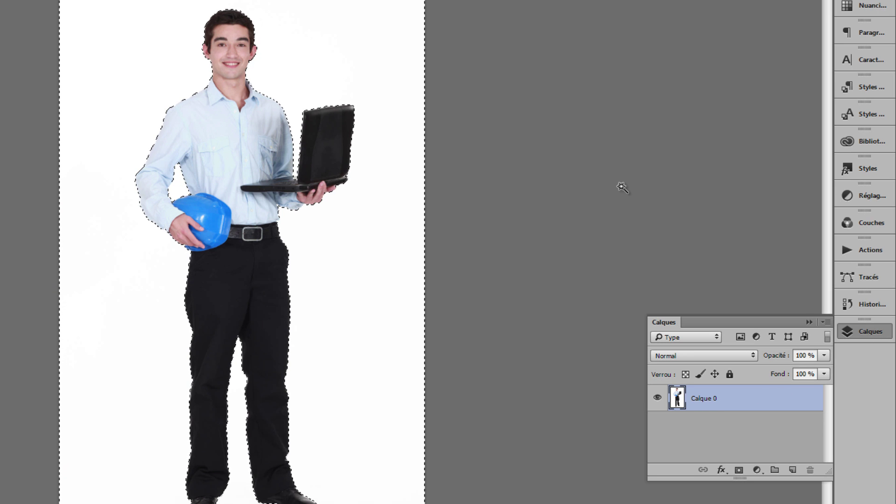
key(Delete)
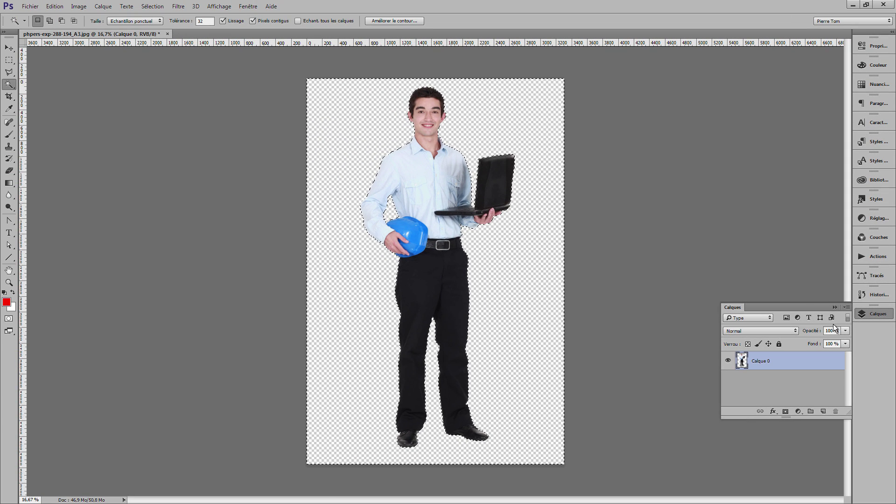
click(835, 306)
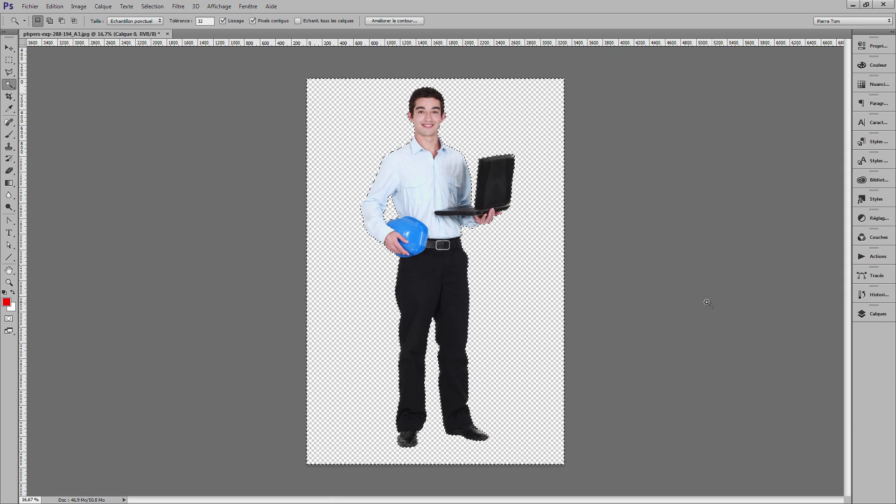
click(682, 292)
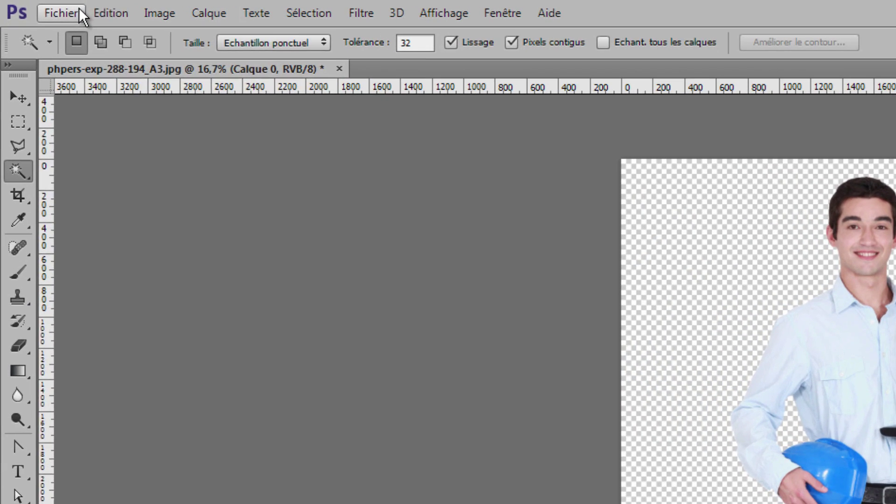
Convert the image to the Coated FOGRA39 (ISO 12647-2:2004) color profile
click(56, 7)
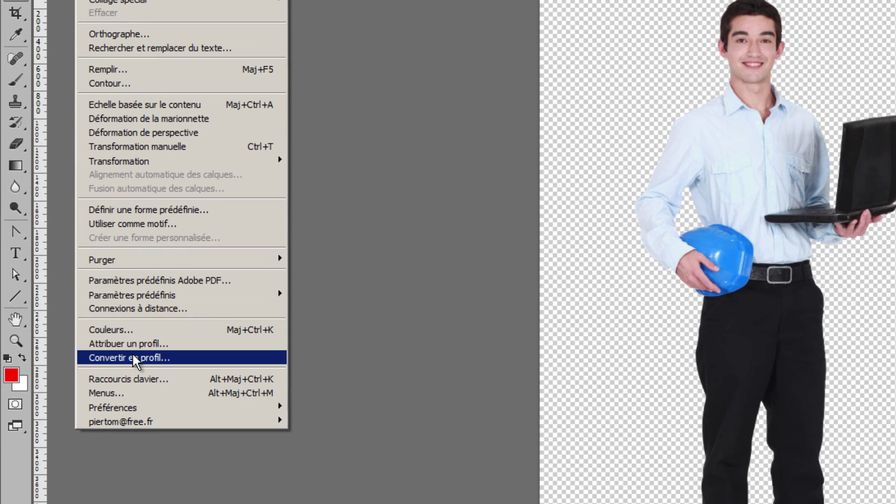
click(133, 356)
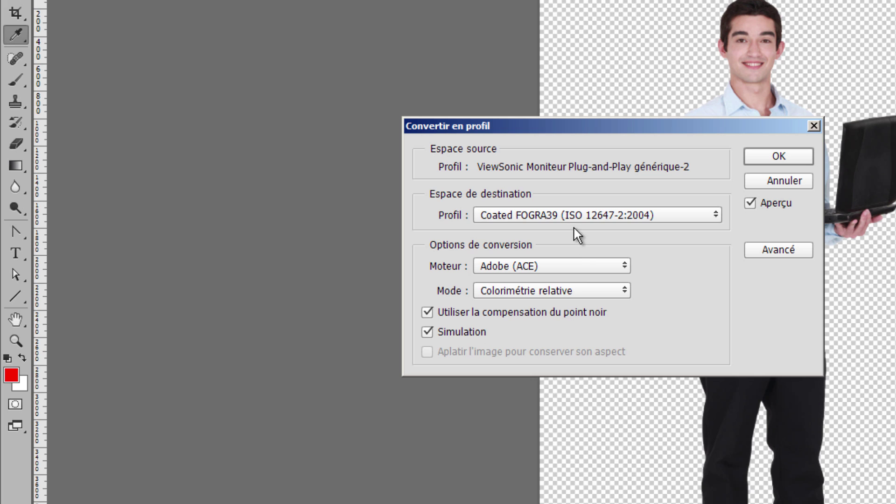
click(563, 212)
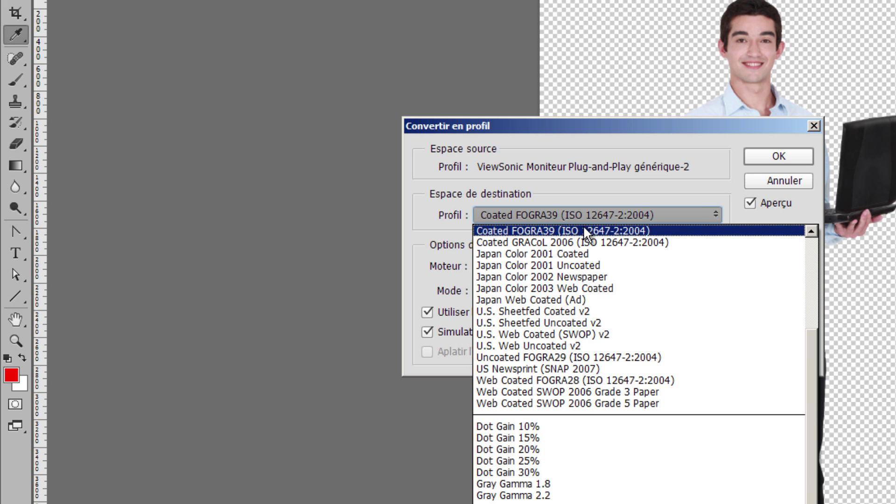
click(586, 229)
click(777, 155)
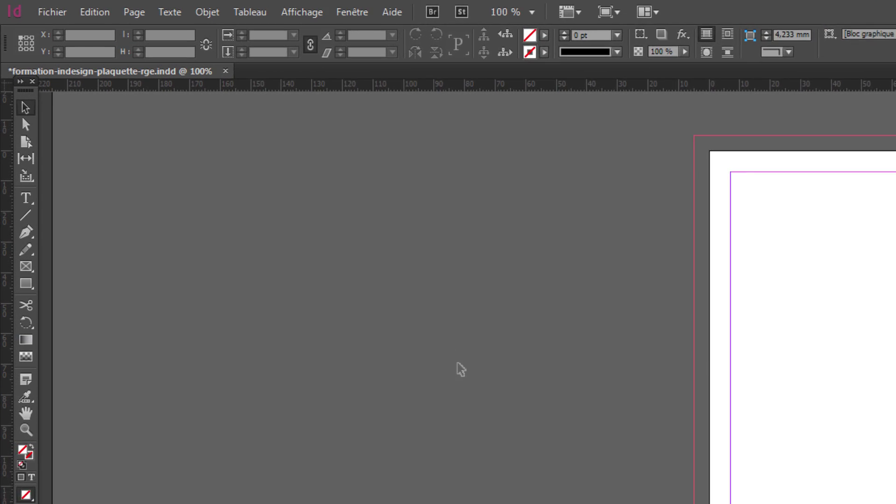
Switch to InDesign and place homme-avec-casque-et-ordinateur-portable.psd at the upper-left corner of the page margins
click(65, 12)
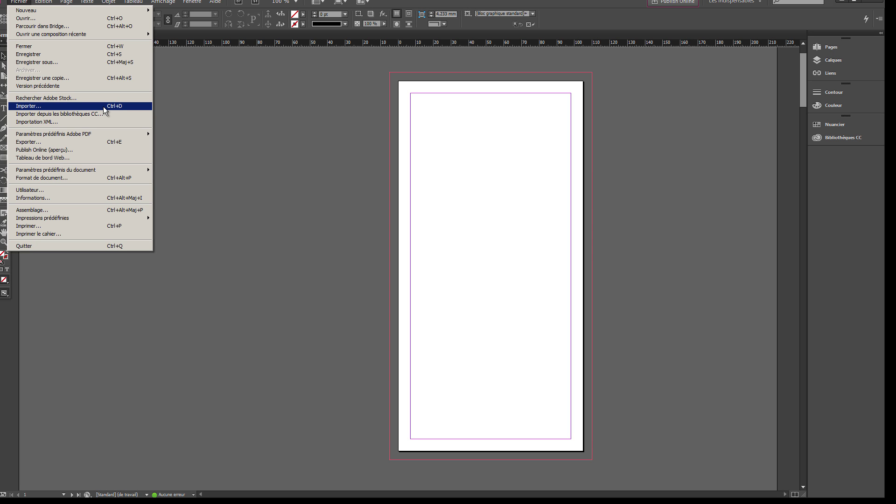
click(104, 107)
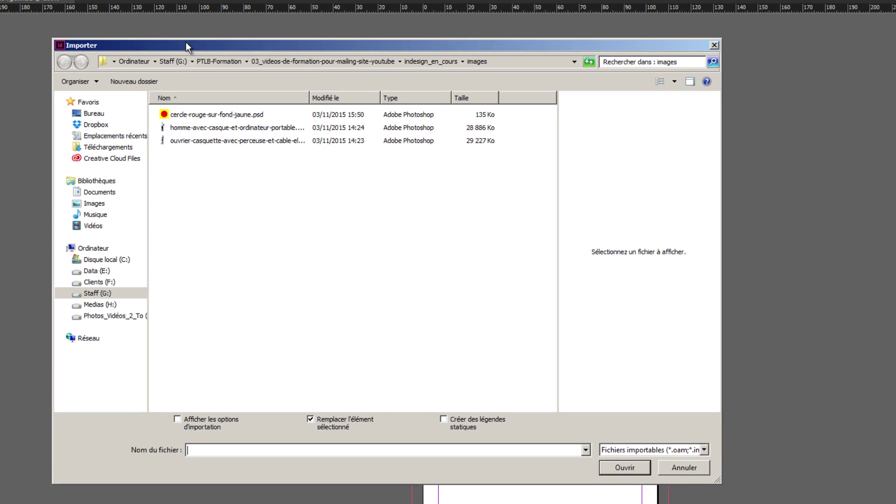
drag(173, 29, 249, 52)
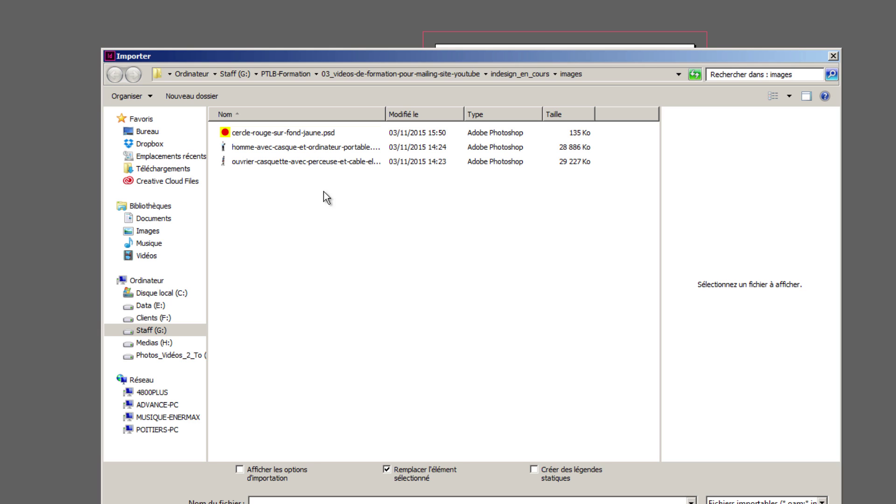
click(321, 147)
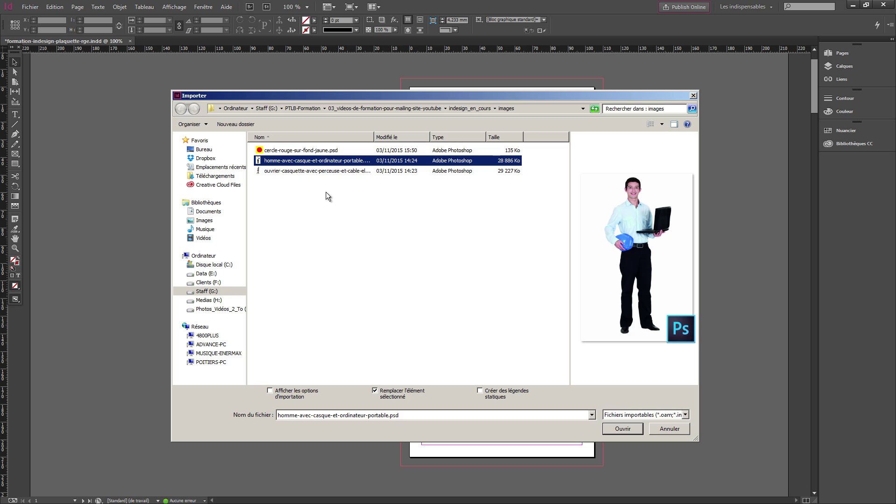
click(623, 428)
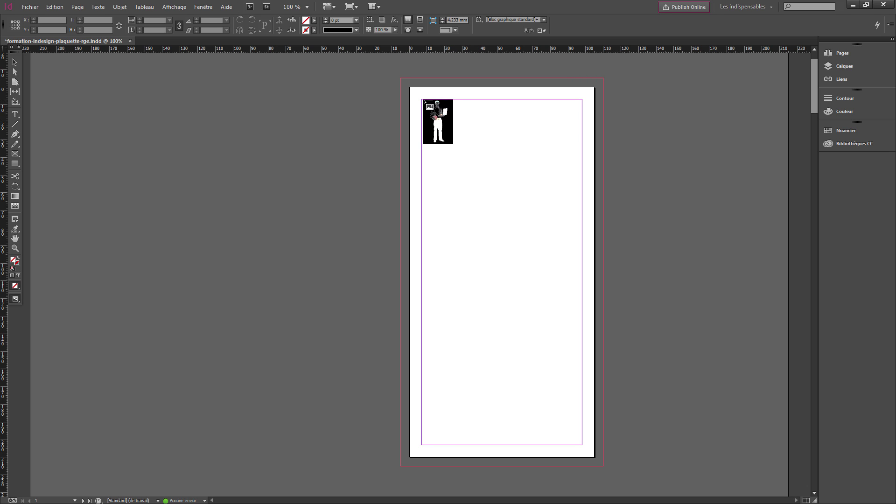
click(422, 100)
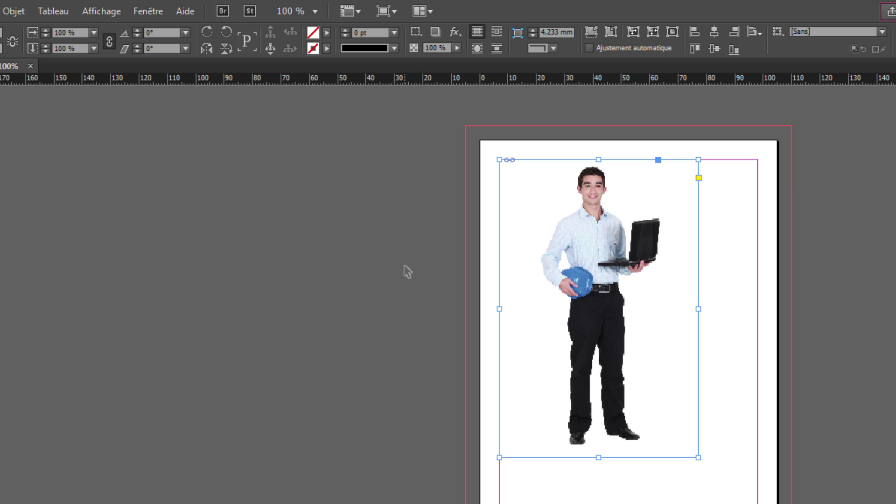
Set the display performance to high quality and move the photo's frame to about X 17.5 mm, Y 15 mm
click(106, 12)
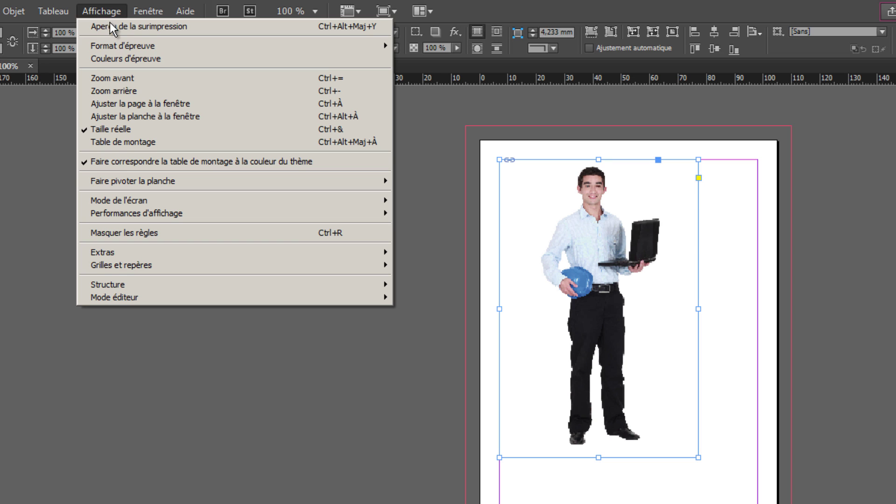
mouse_move(195, 216)
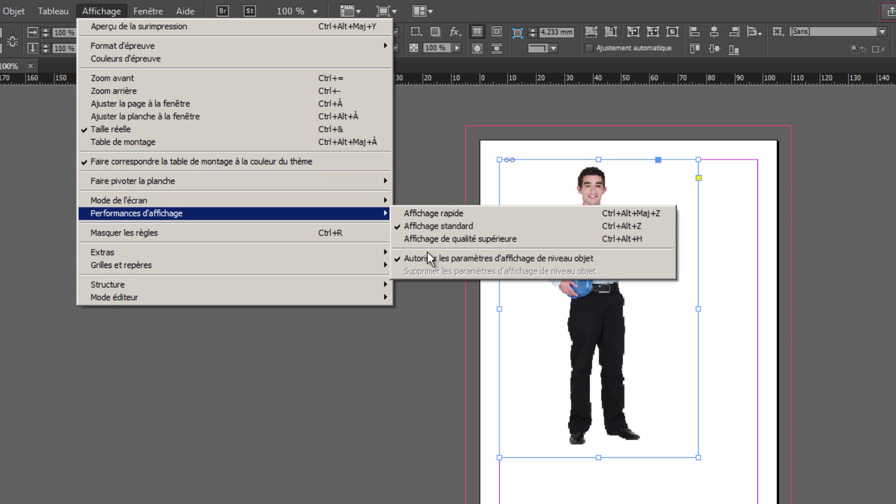
click(463, 240)
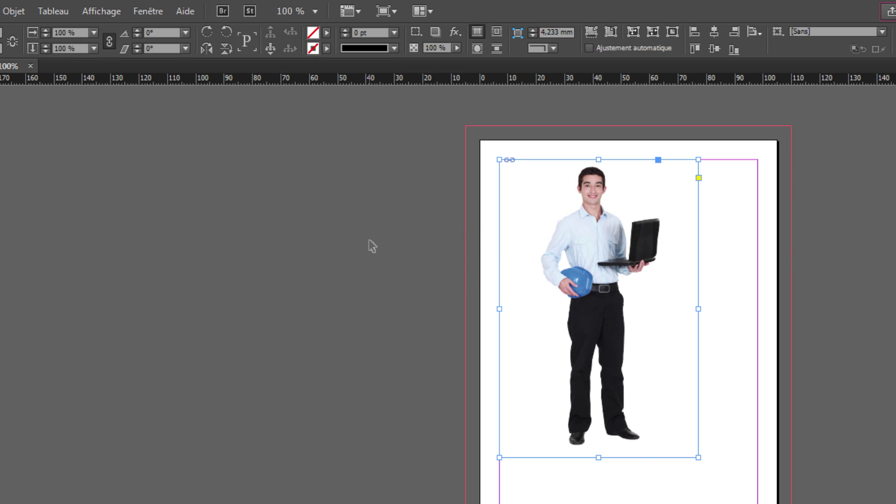
drag(590, 233, 620, 258)
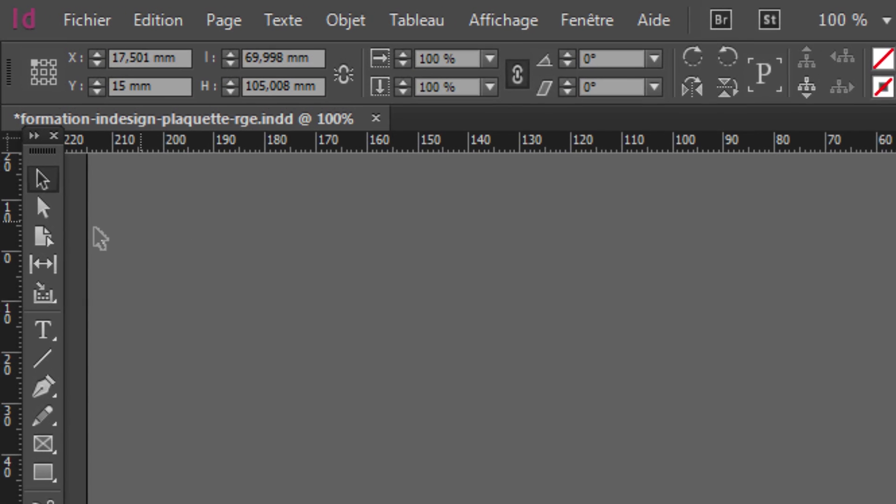
Try to move the man's photo inside its frame with the Direct Selection tool
click(43, 206)
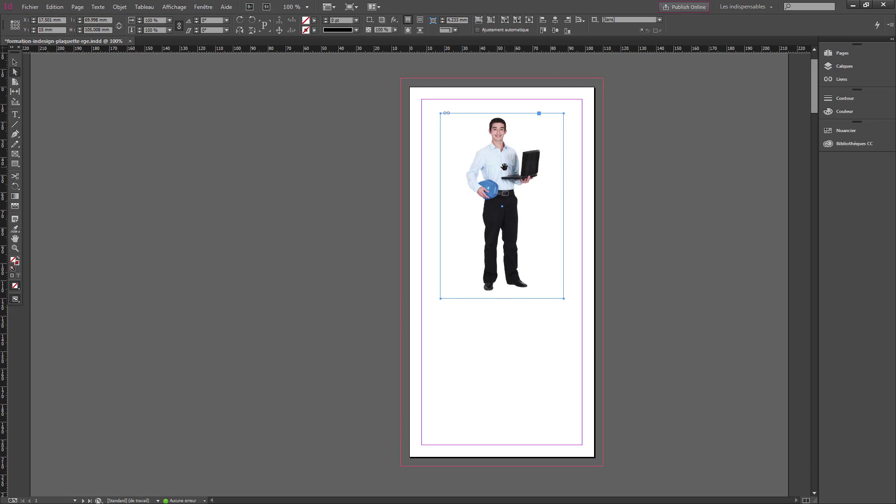
click(504, 166)
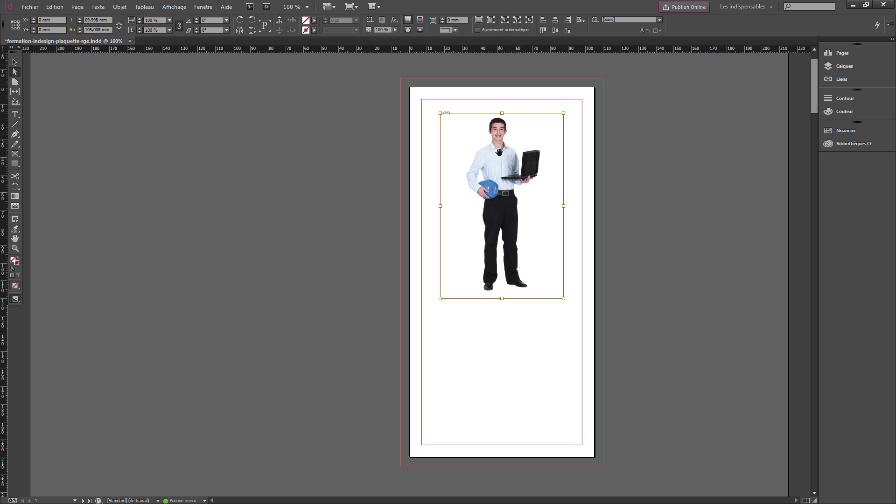
mouse_move(501, 164)
mouse_down()
mouse_move(524, 175)
mouse_move(525, 186)
mouse_move(486, 201)
mouse_move(498, 175)
mouse_up()
click(434, 149)
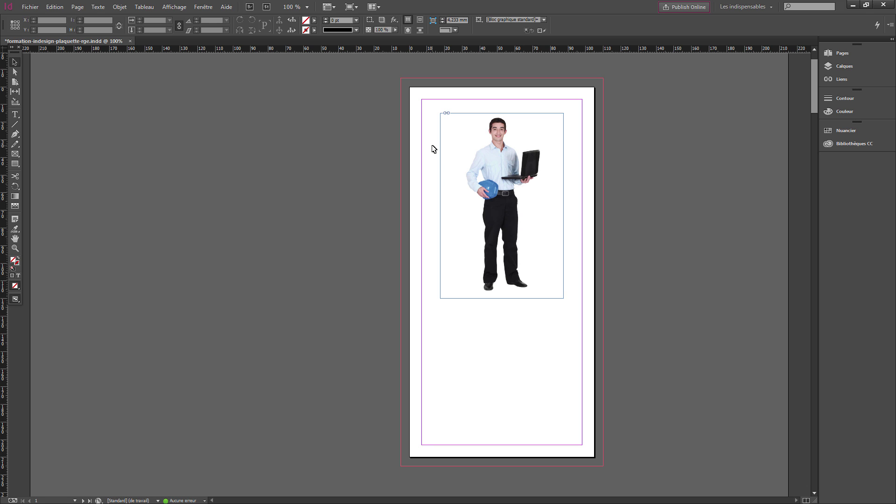
click(476, 148)
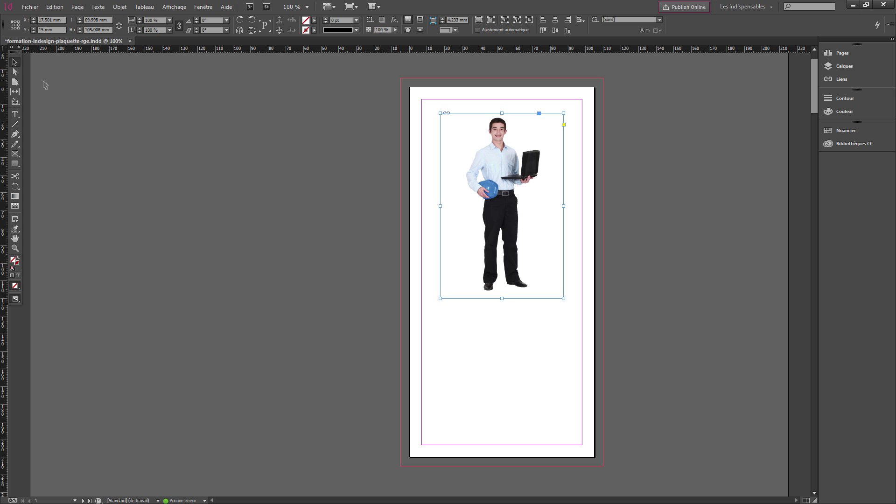
click(14, 72)
drag(533, 202, 524, 220)
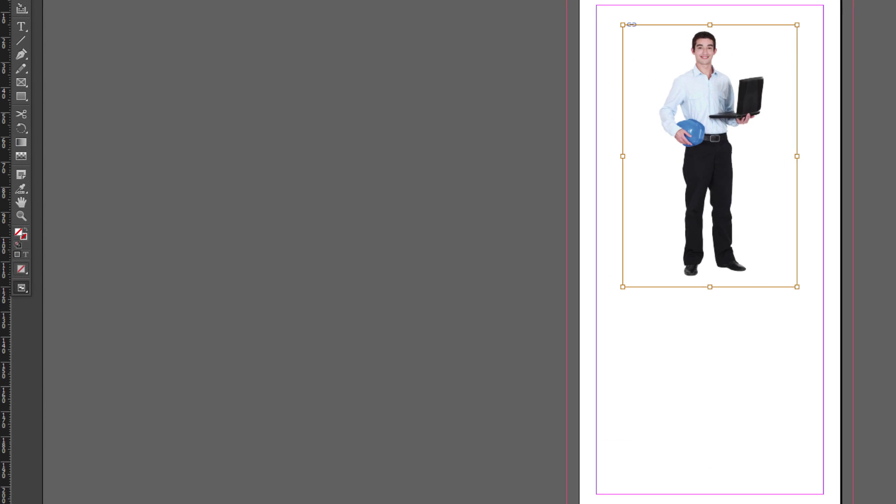
Draw an empty rectangular graphic frame about 38.5 mm wide and 68 mm high below the man's photo
click(28, 214)
drag(544, 259, 775, 460)
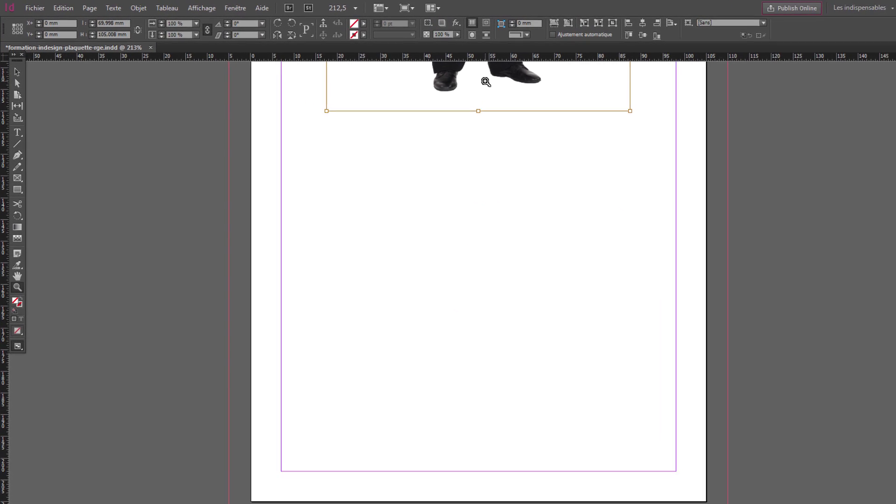
click(18, 76)
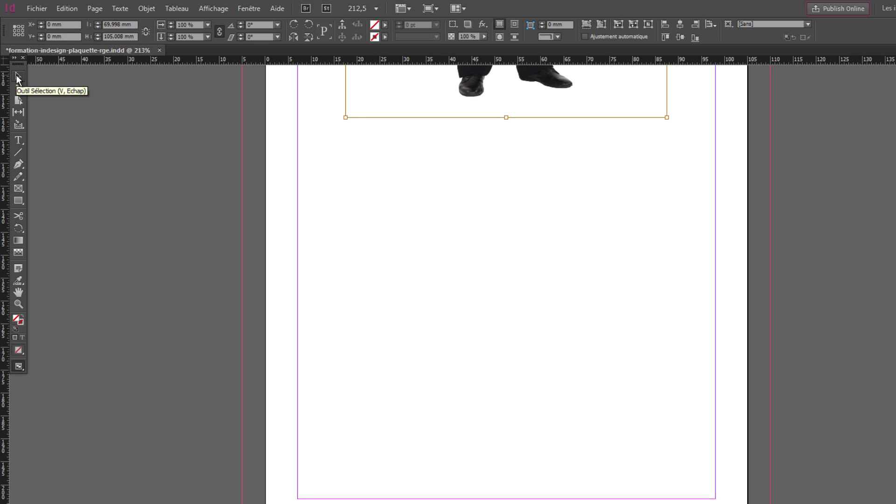
click(20, 189)
drag(442, 157, 618, 469)
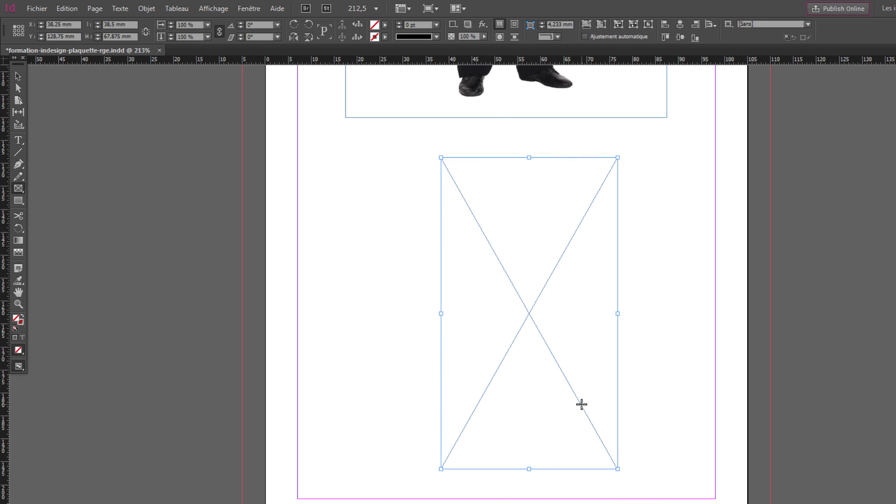
Import cercle-rouge-sur-fond-jaune.psd into the new rectangular frame
key(ctrl+d)
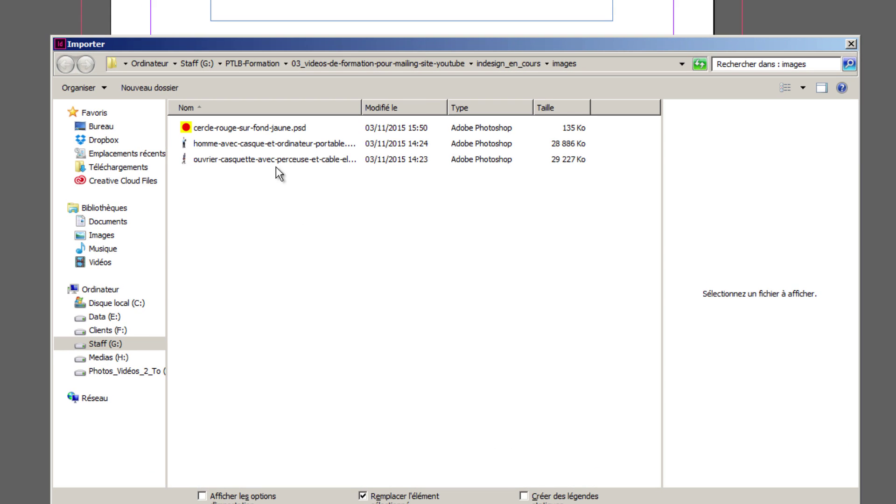
click(257, 124)
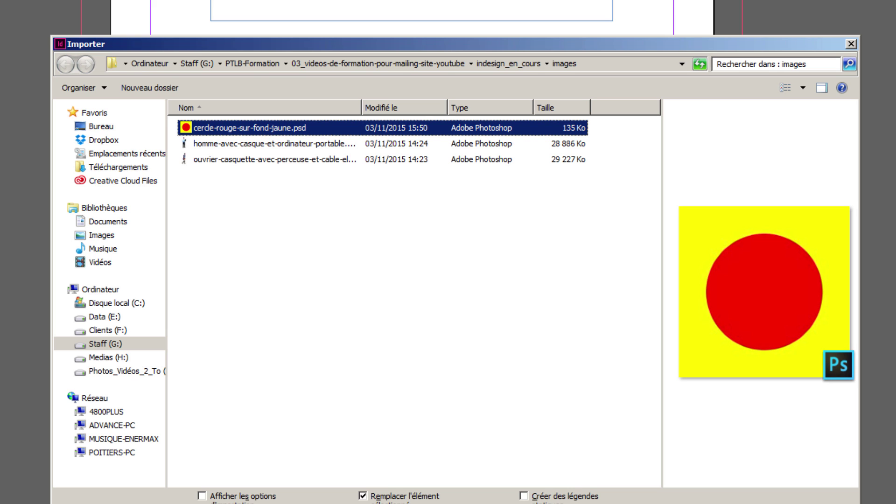
key(Return)
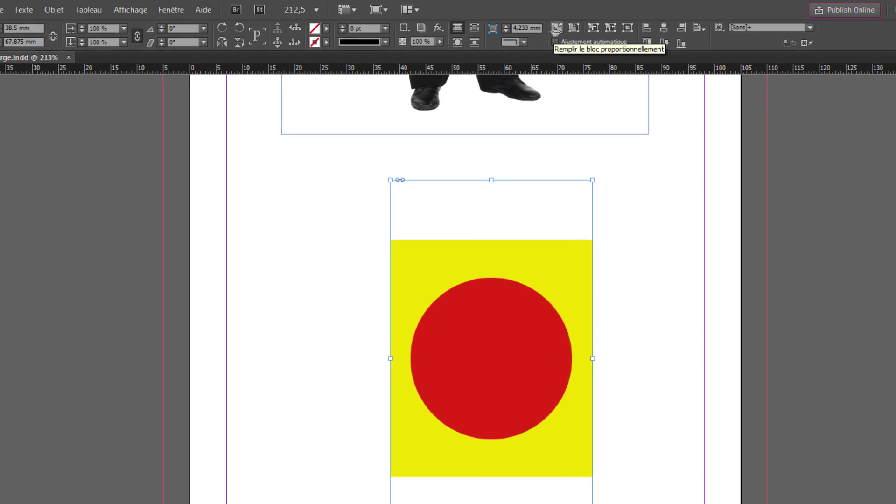
Fill the rectangular frame proportionally with the red circle image, then select the image inside the frame
click(556, 28)
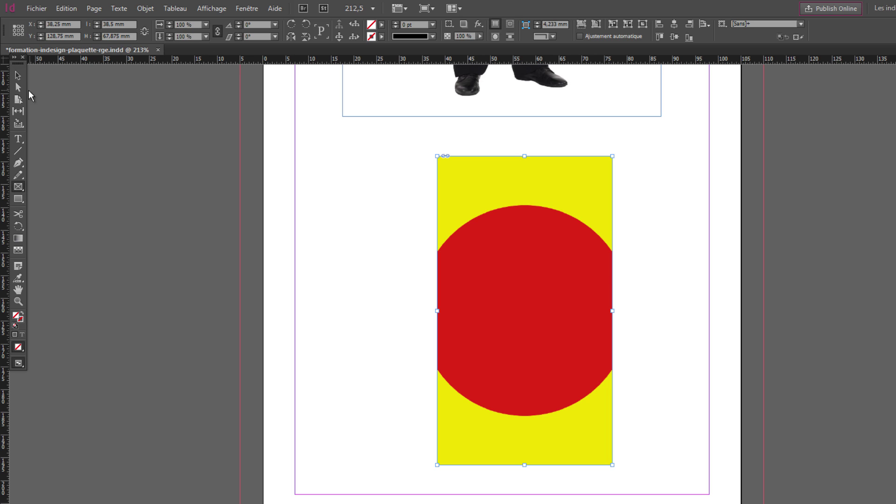
click(18, 86)
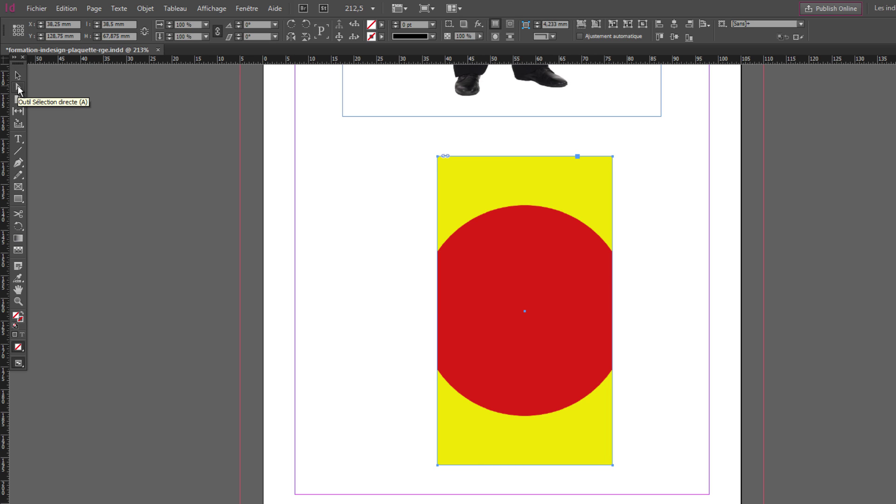
click(462, 192)
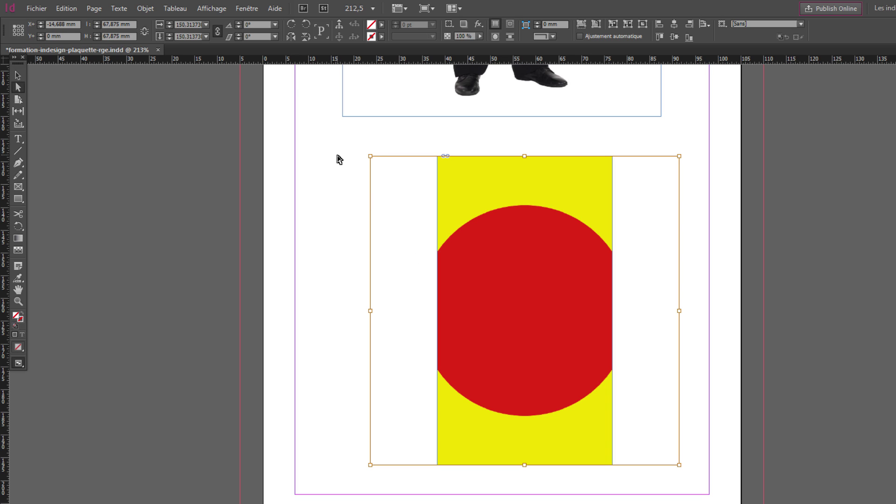
Try stretching the circle image to its frame's proportions, then fit the image proportionally inside the frame
click(598, 26)
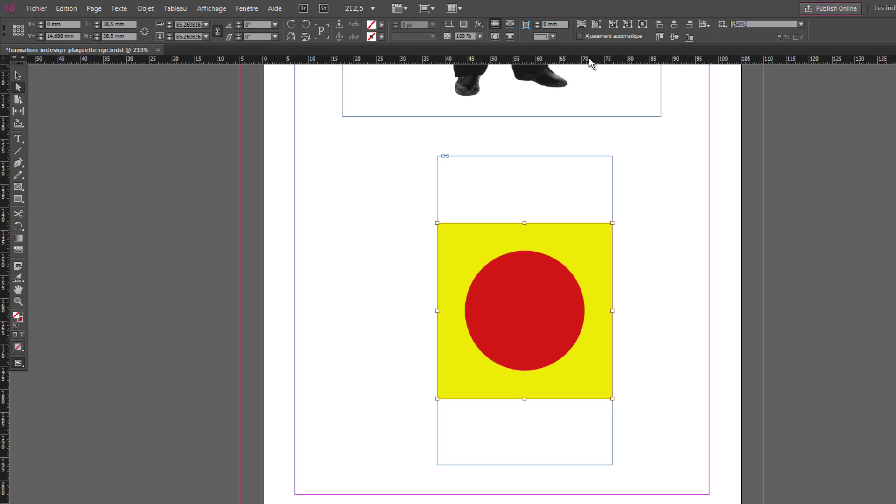
click(615, 25)
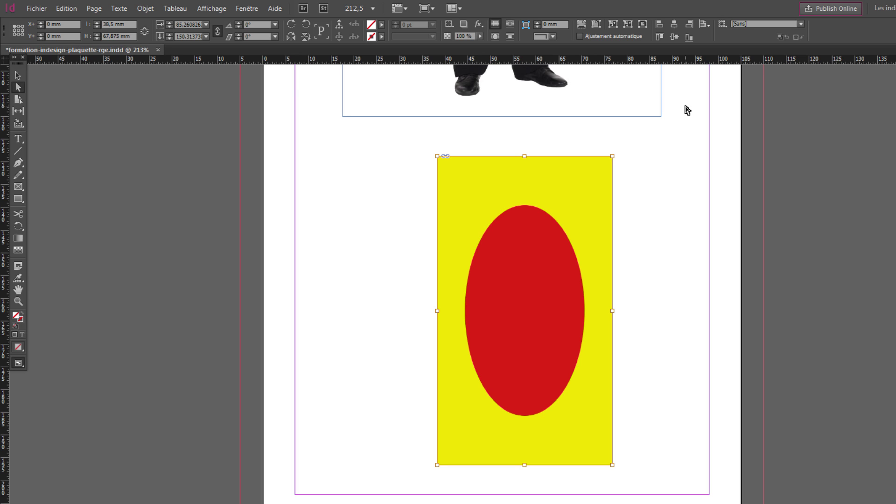
click(596, 24)
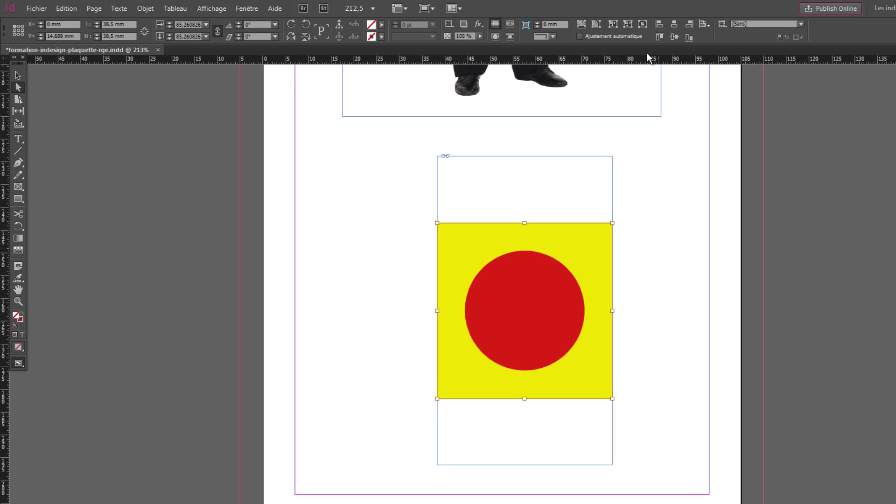
Fit the frame to the circle image, then extend its upper-left corner outward to make the frame about 52 mm wide and 47 mm high
click(628, 25)
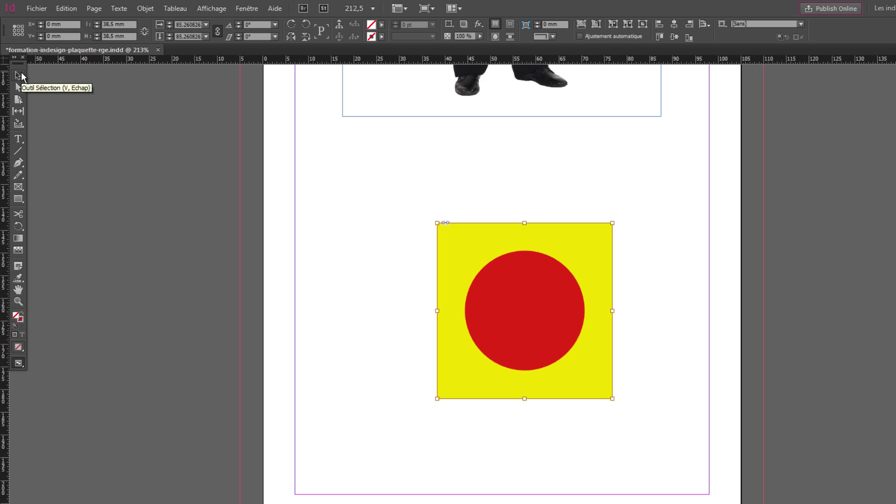
click(472, 254)
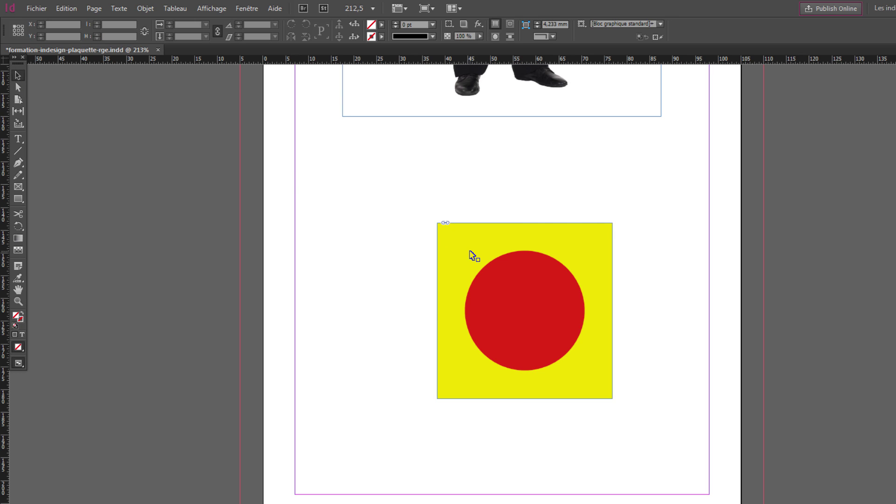
drag(436, 222, 375, 185)
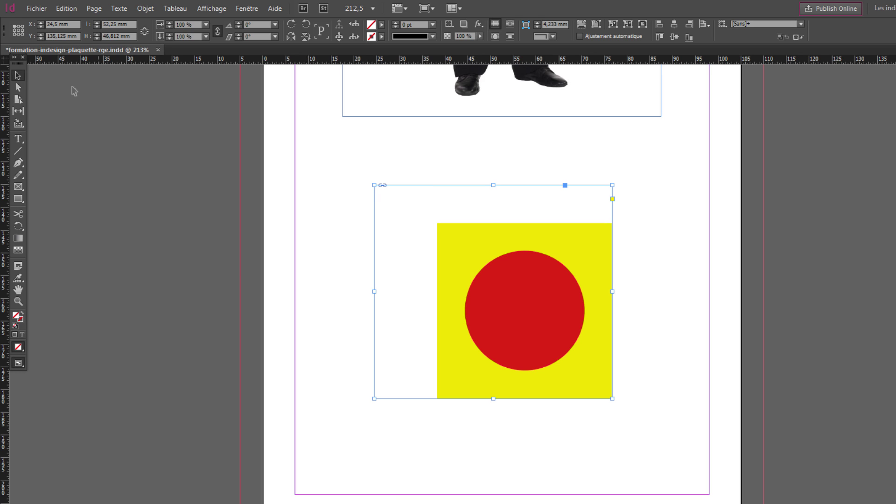
Move the circle image toward the lower-right corner inside its frame, then center the content in the frame
click(18, 87)
drag(524, 283, 551, 332)
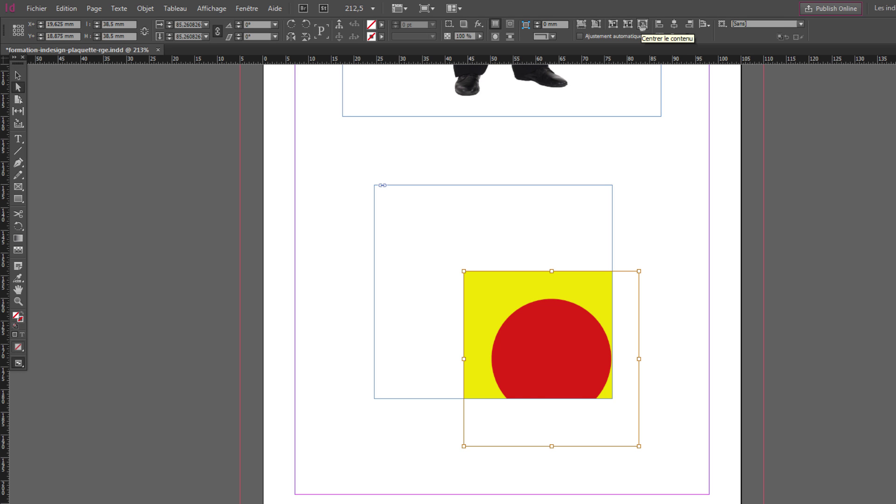
click(643, 24)
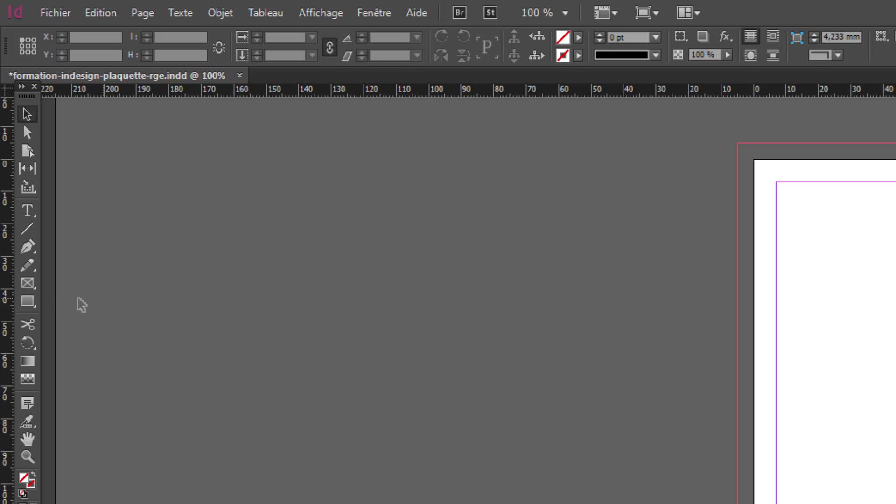
Draw a rectangular graphic frame about 27.3 mm wide at the page's upper-left corner and set its height to 48 mm
click(34, 286)
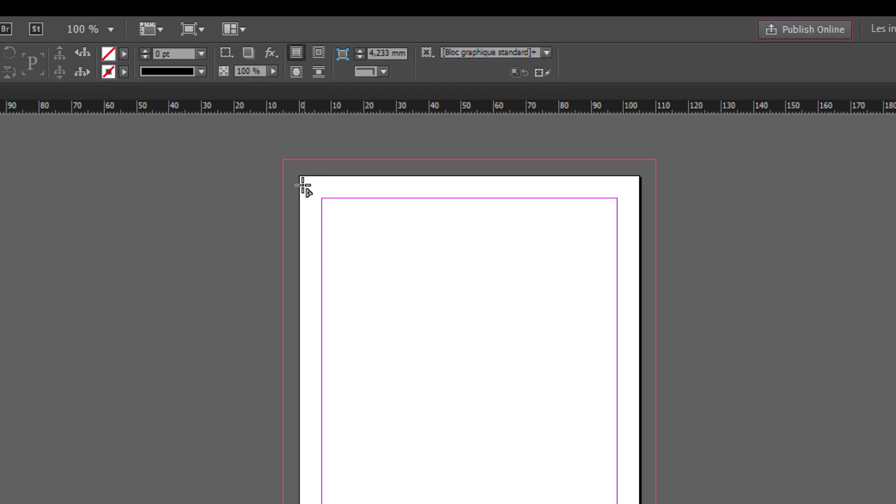
drag(302, 181, 388, 335)
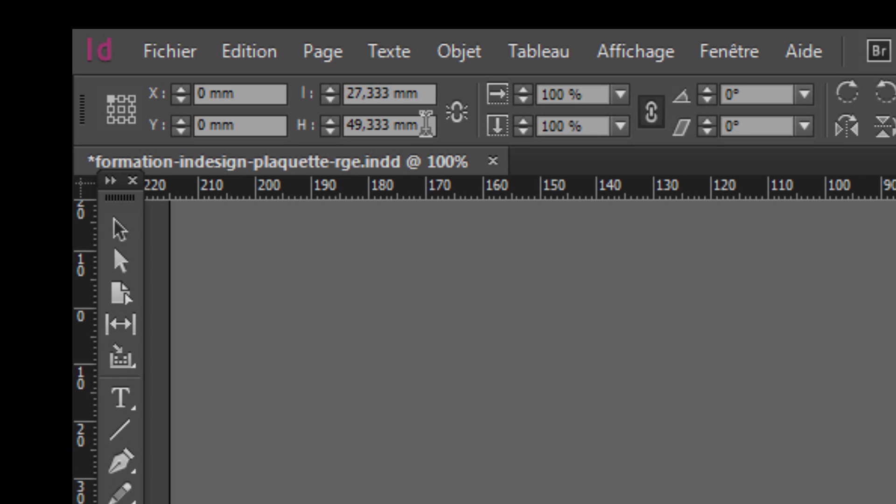
click(422, 125)
text(48)
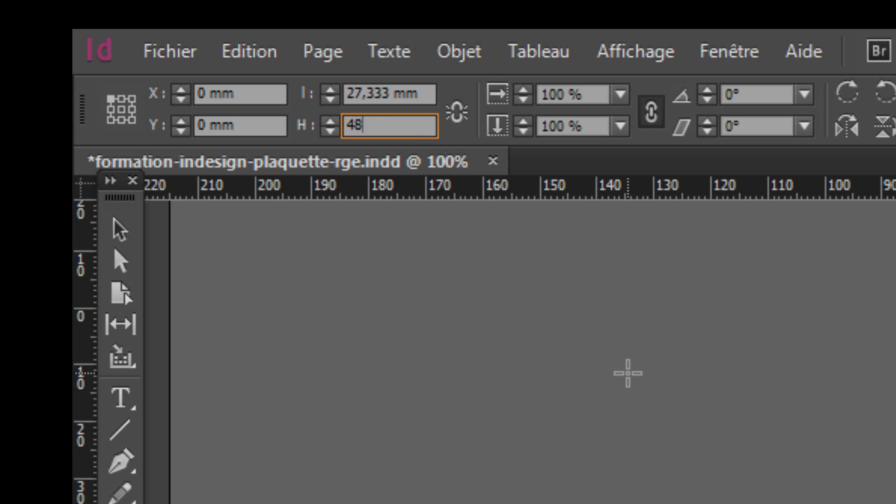
key(Return)
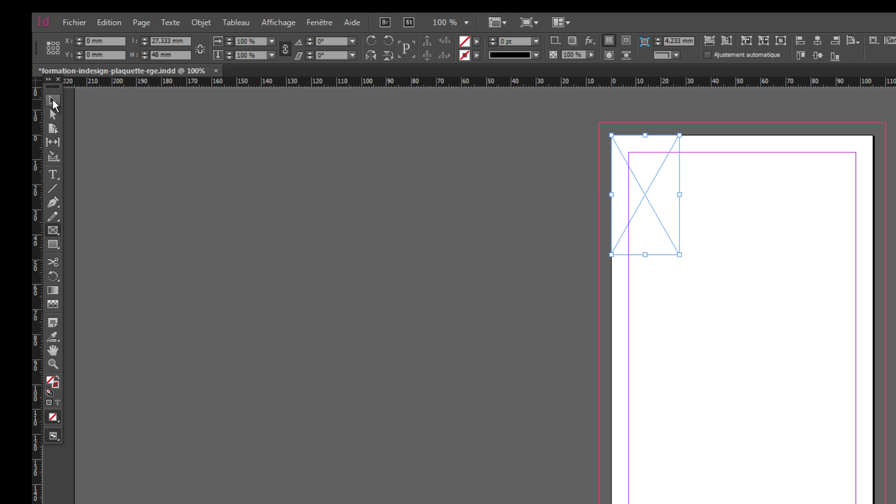
Import homme-avec-casque-et-ordinateur-portable.psd into the new frame and fill the frame proportionally
click(52, 99)
click(722, 201)
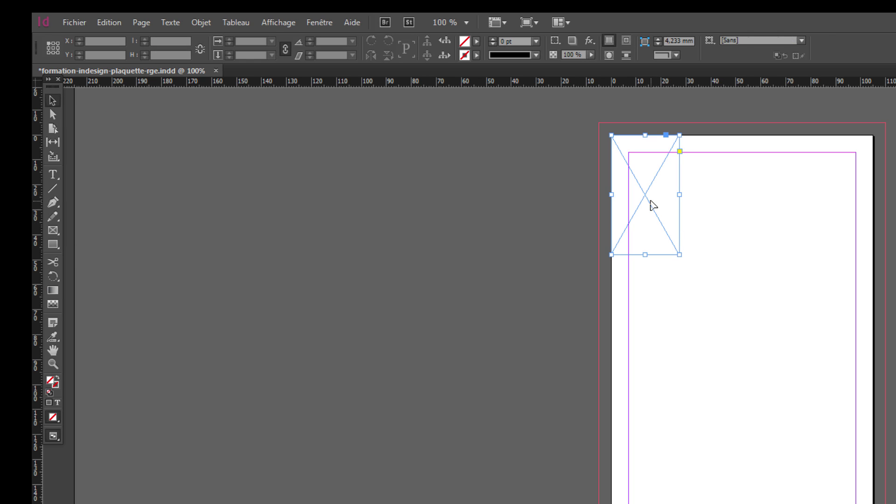
click(647, 192)
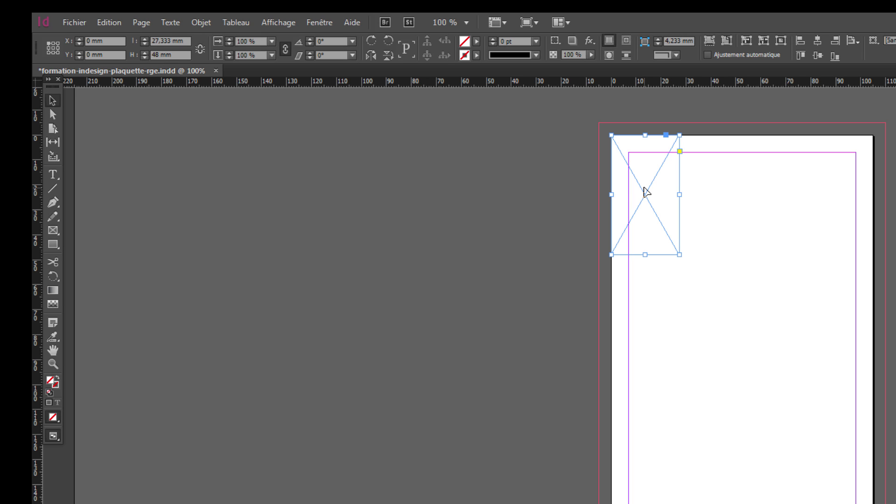
click(75, 22)
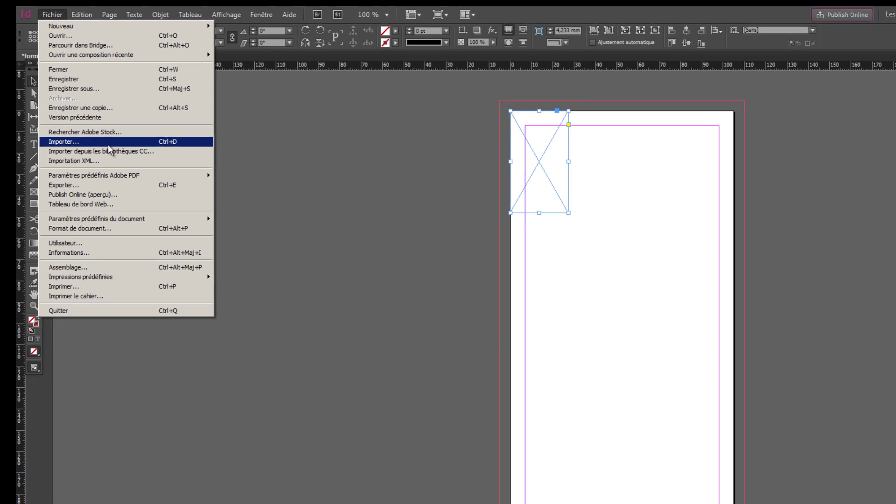
click(139, 173)
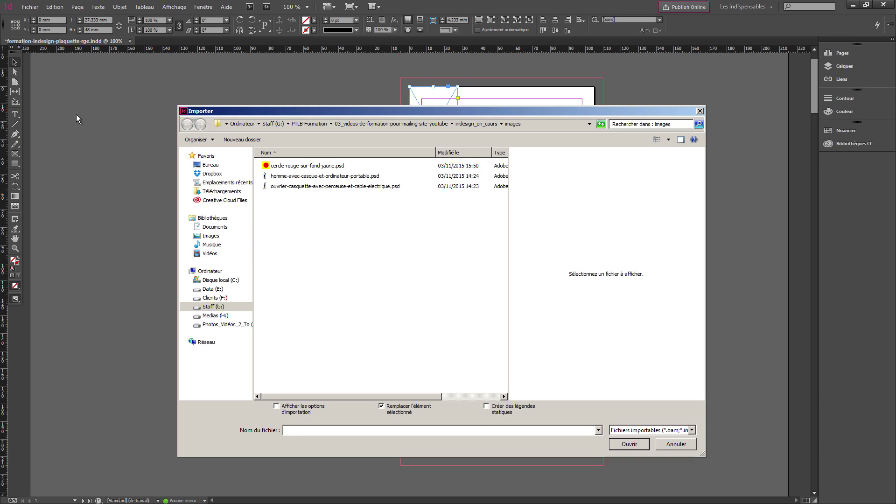
click(289, 177)
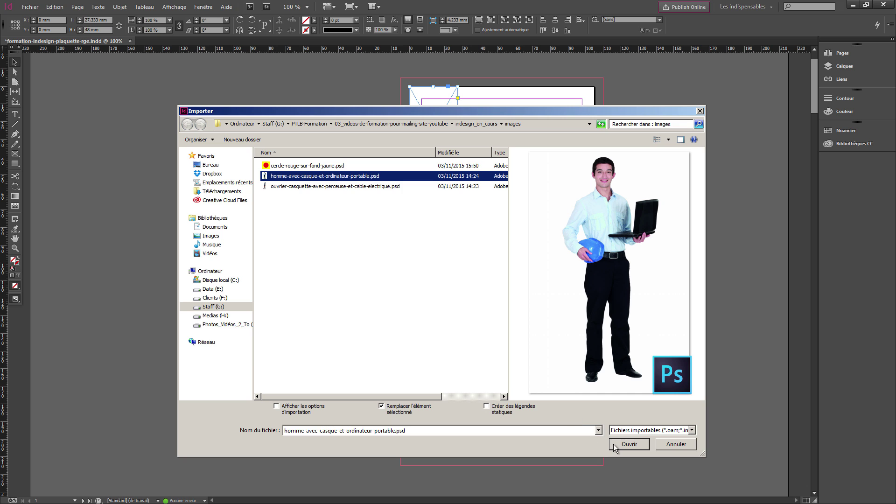
click(629, 444)
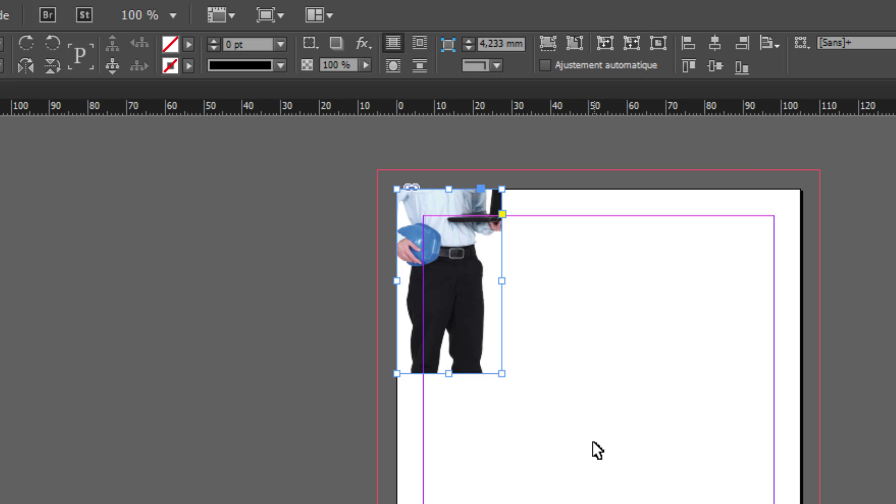
click(547, 53)
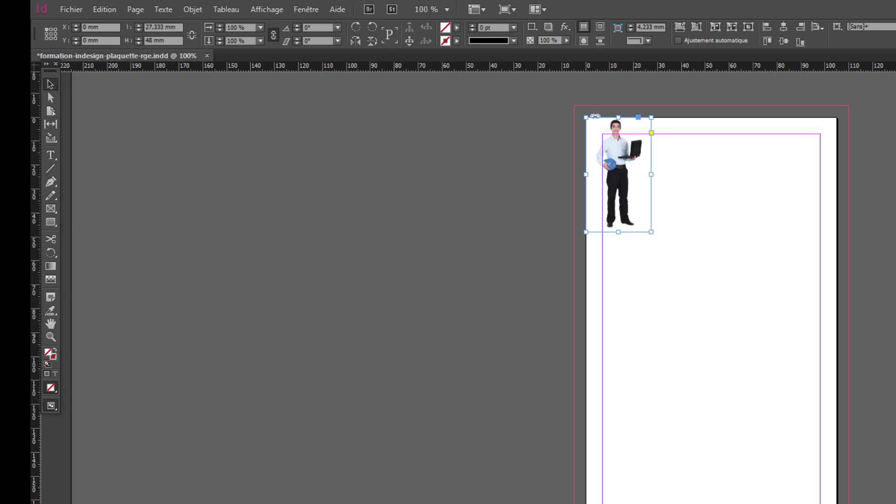
Draw a second rectangular graphic frame at X 33 mm, Y 0 mm, 48 mm high, and widen it to 40 mm
click(51, 210)
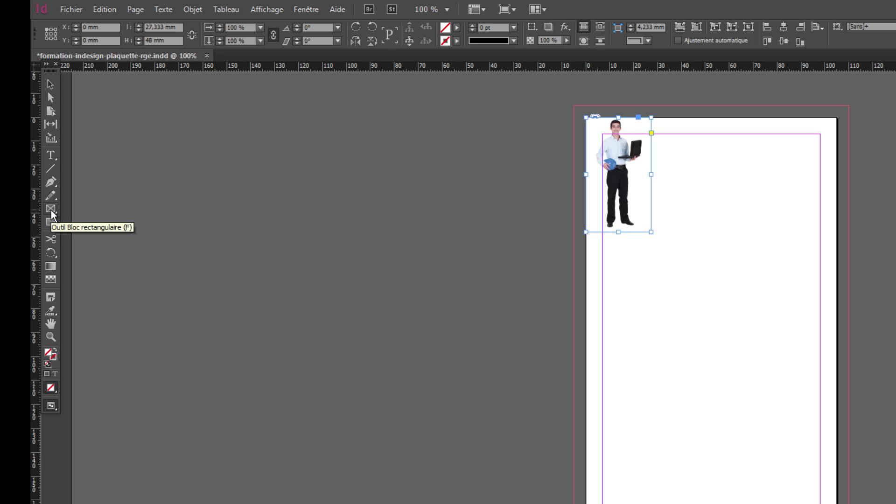
drag(665, 117, 728, 239)
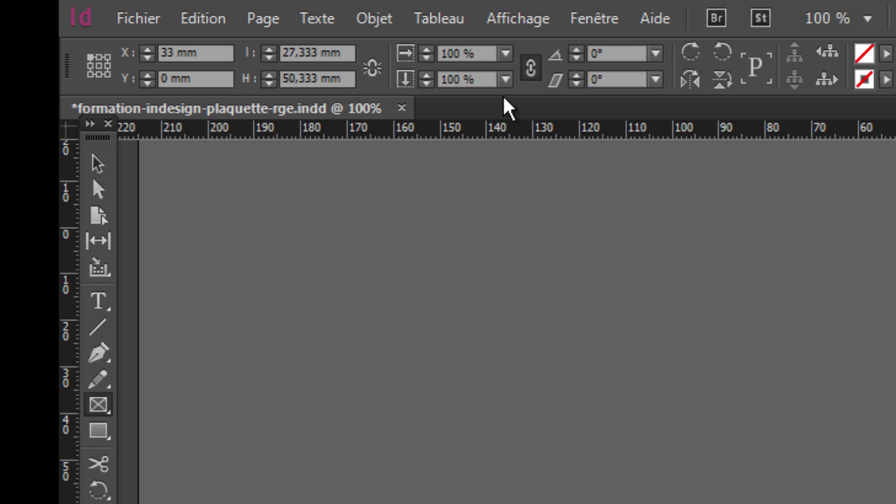
drag(350, 77, 147, 71)
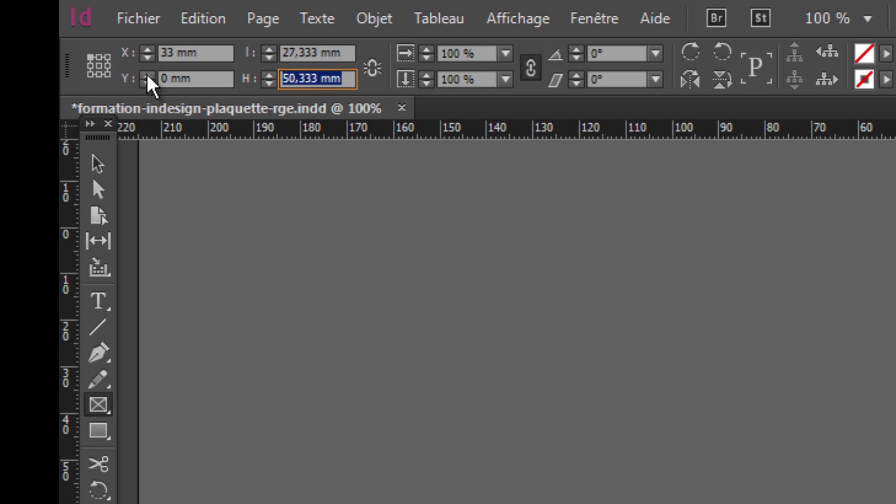
text(48)
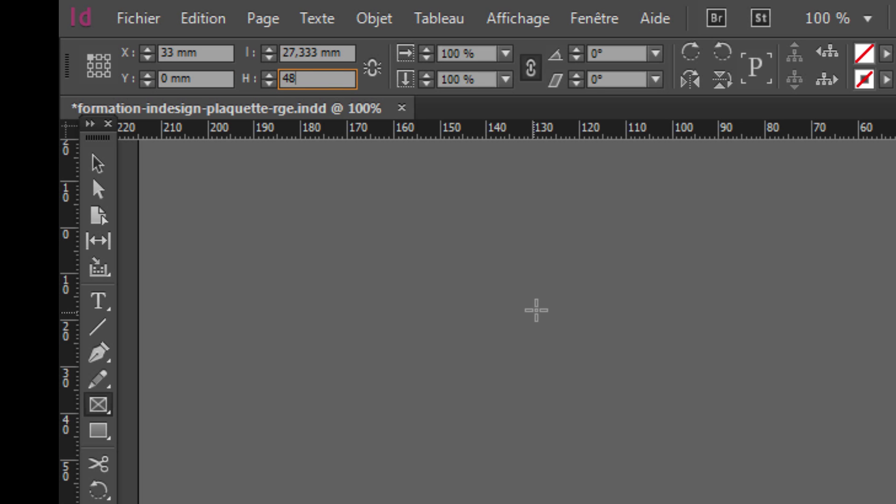
key(Return)
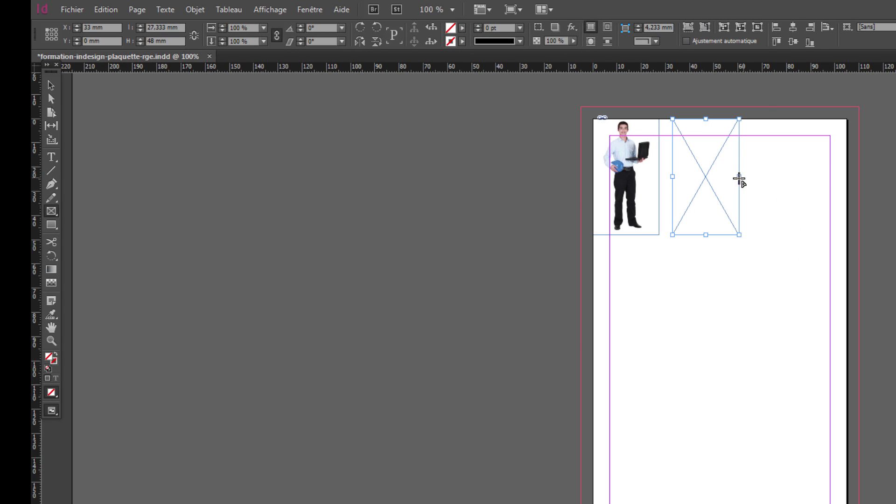
click(51, 86)
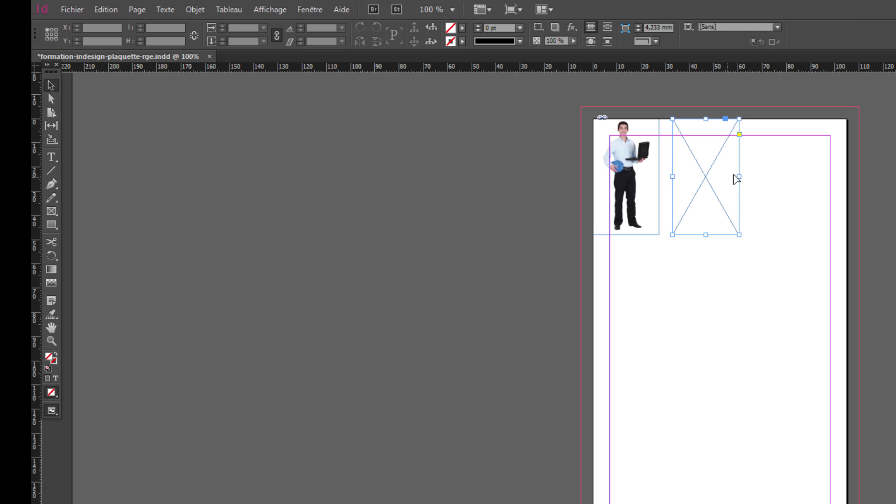
drag(740, 177, 770, 177)
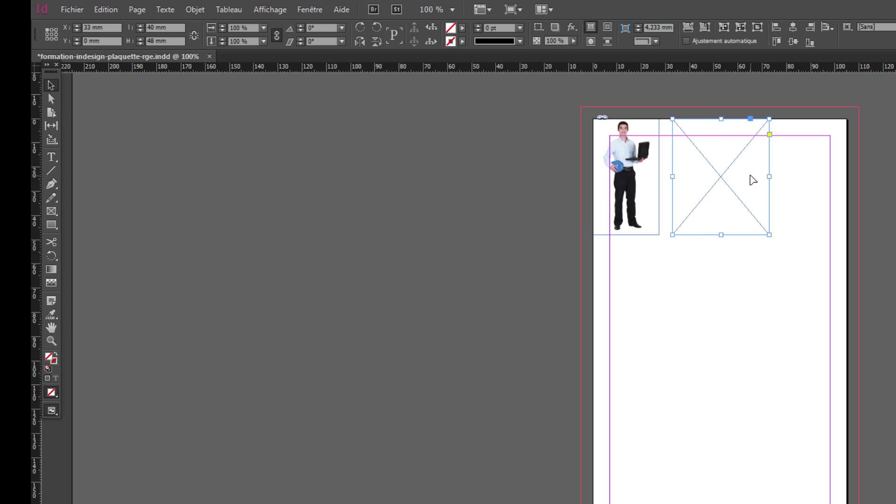
Import ouvrier-casquette-avec-perceuse-et-cable-electrique.psd into the second frame and fill the frame proportionally
key(ctrl+d)
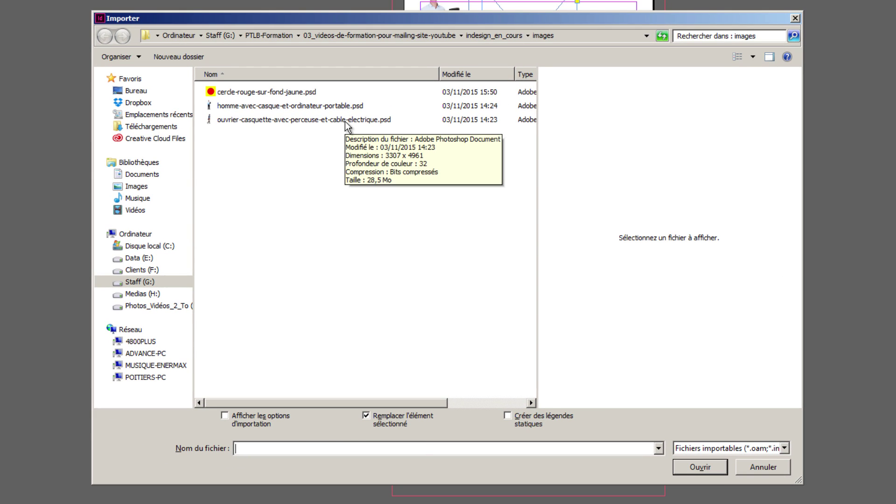
click(346, 120)
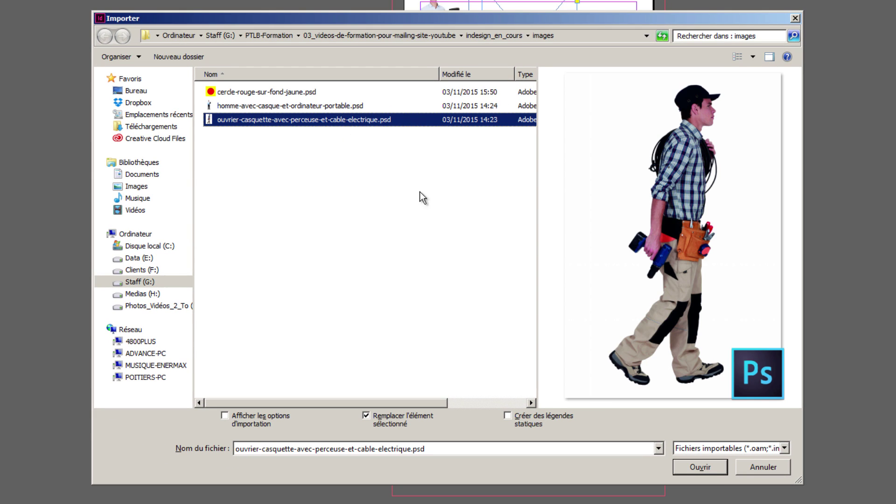
click(700, 467)
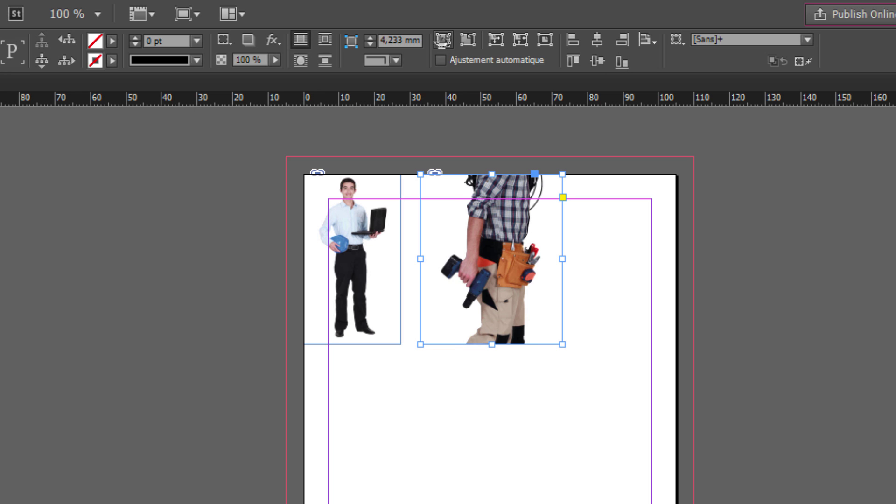
click(443, 40)
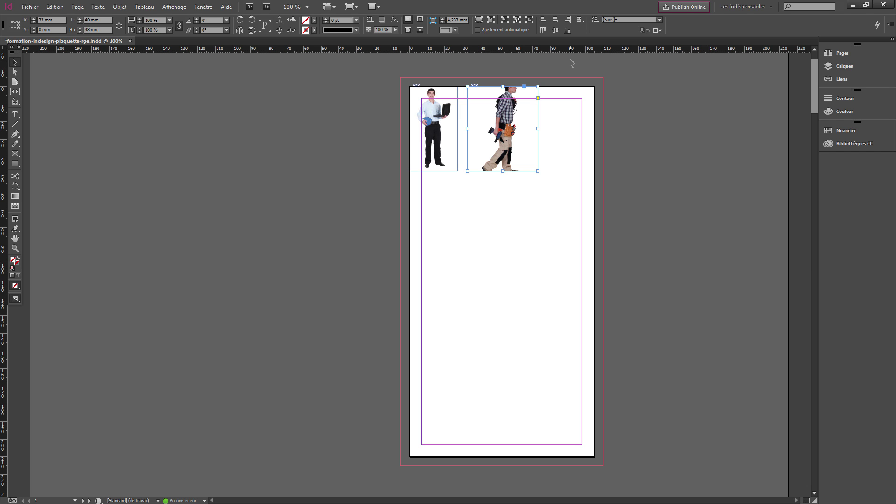
Place a horizontal ruler guide across the page at the top of the first man's head, about 1 mm below the page edge
click(15, 248)
drag(383, 69, 621, 190)
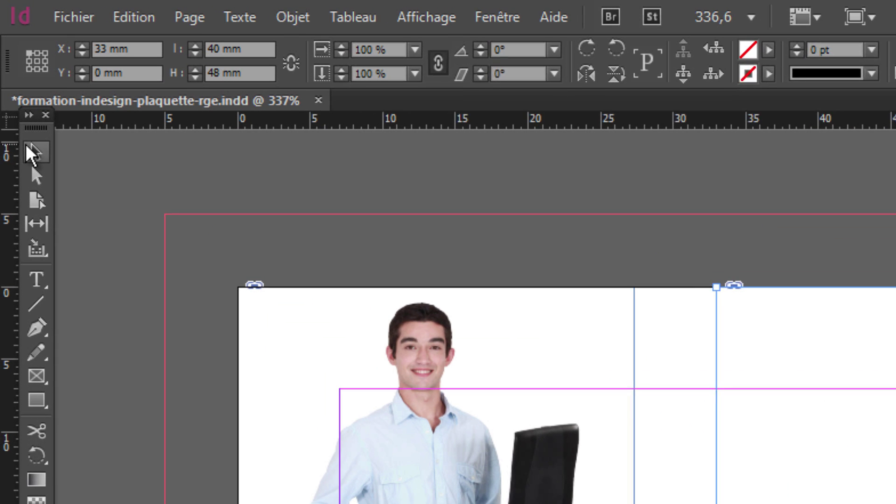
click(18, 75)
drag(396, 126, 459, 305)
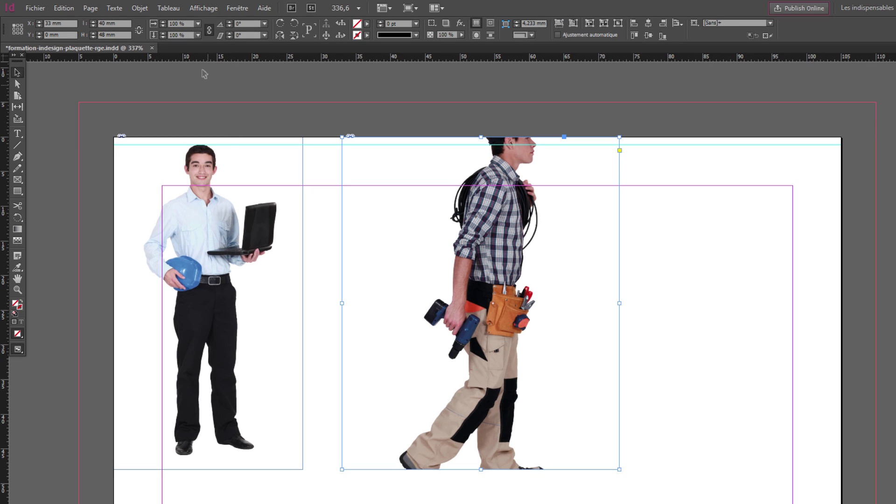
Place a horizontal guide at the first man's feet, about 46 mm below the page edge, and scale the worker image proportionally to 47 % inside its frame
drag(197, 57, 211, 457)
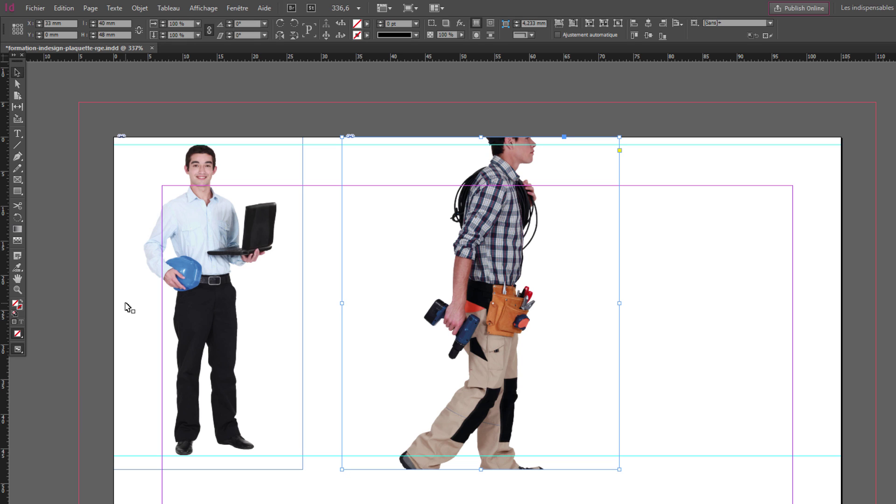
click(18, 84)
click(466, 248)
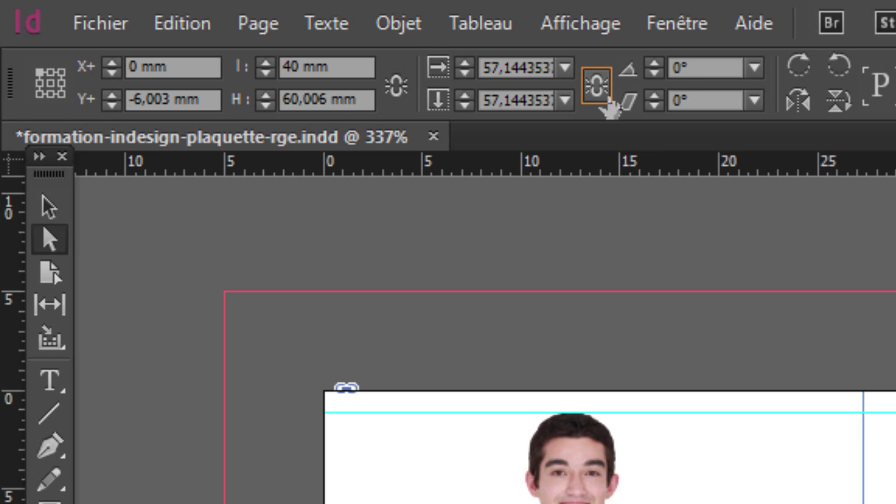
click(592, 101)
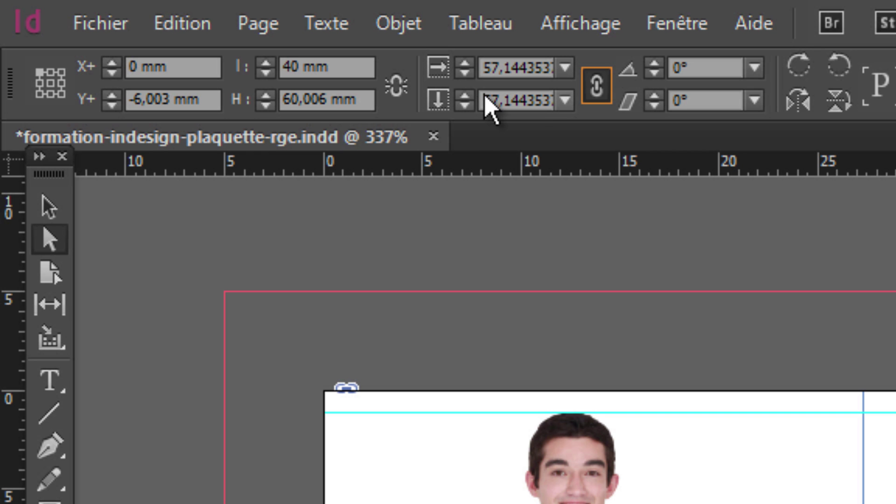
click(465, 104)
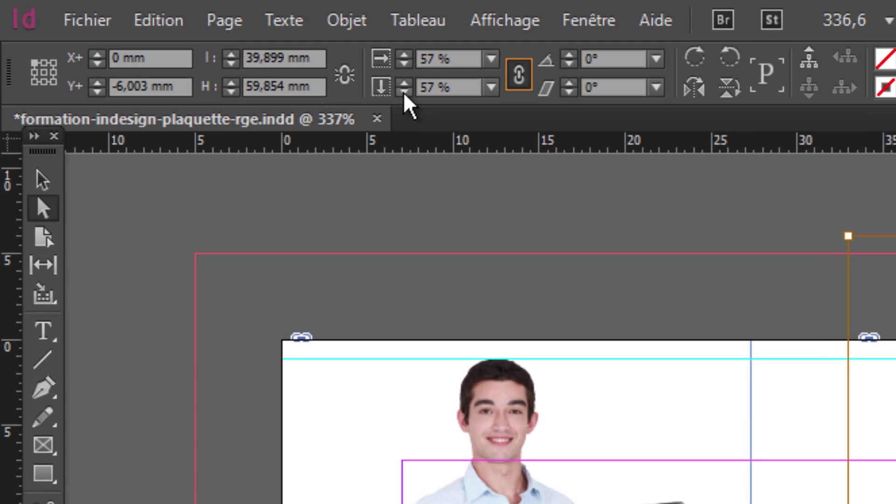
click(465, 104)
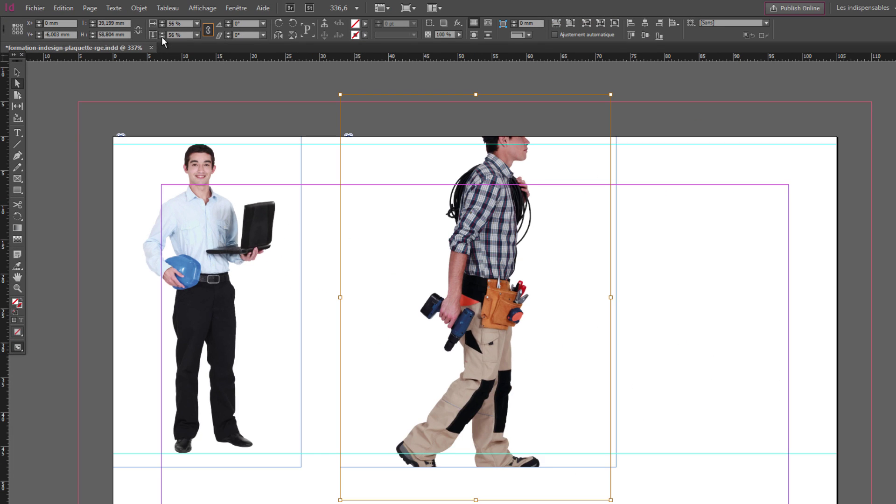
click(161, 37)
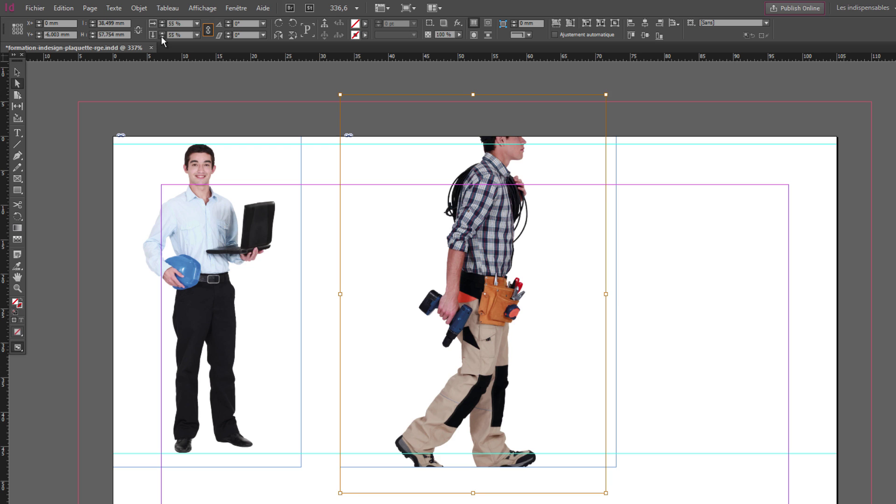
click(161, 36)
click(161, 36)
click(161, 36)
click(161, 36)
click(161, 36)
click(161, 36)
click(161, 35)
click(161, 36)
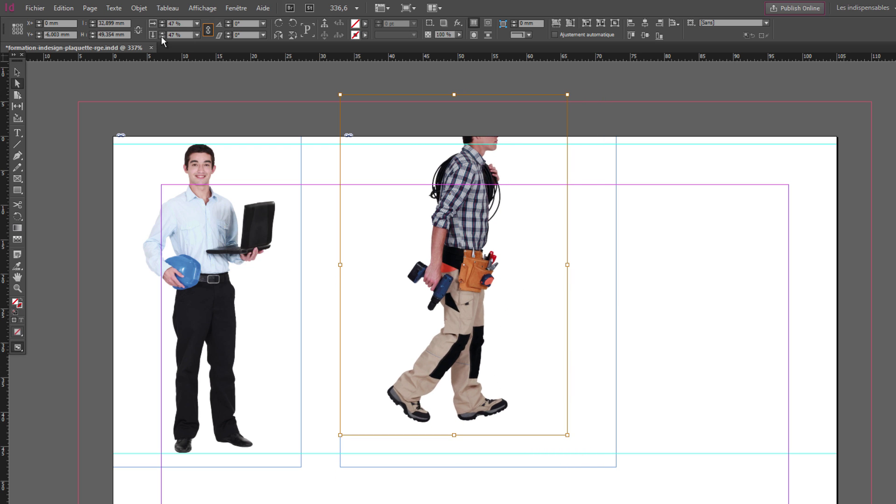
Reposition the worker image inside its frame between the two guides and set its linked scale to 46,5 %
drag(496, 244, 485, 277)
drag(440, 202, 445, 207)
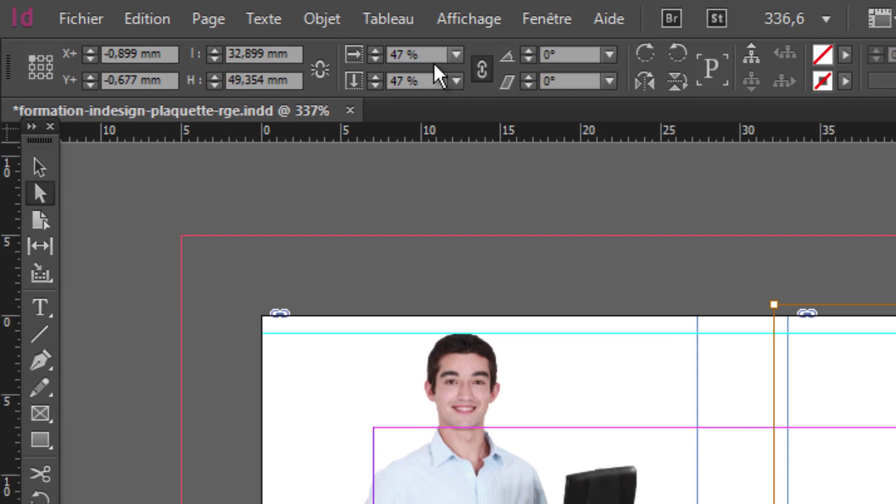
click(433, 78)
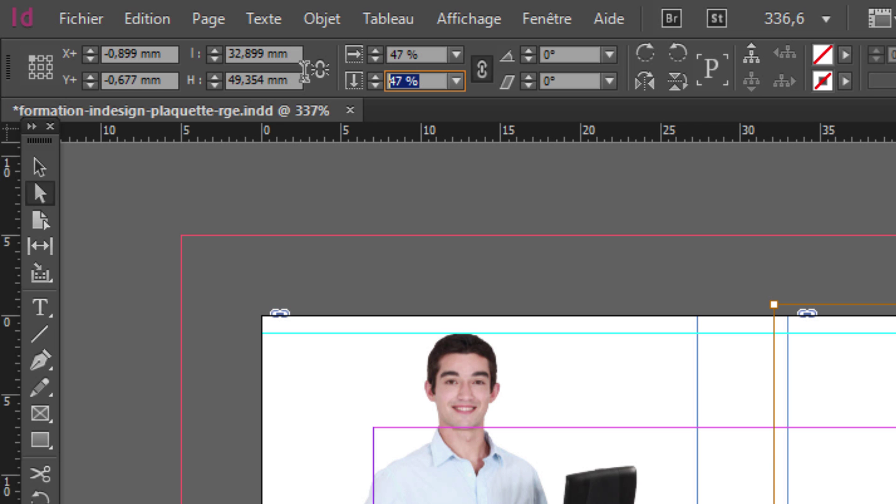
text(46,5)
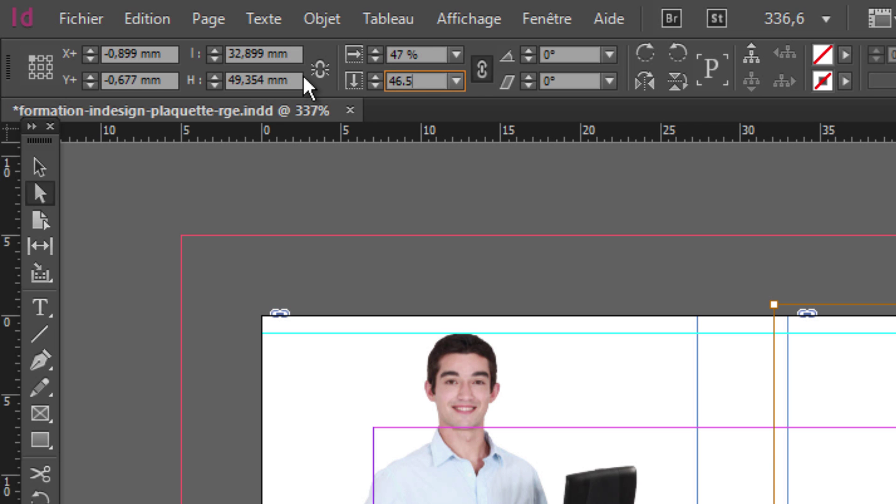
key(Return)
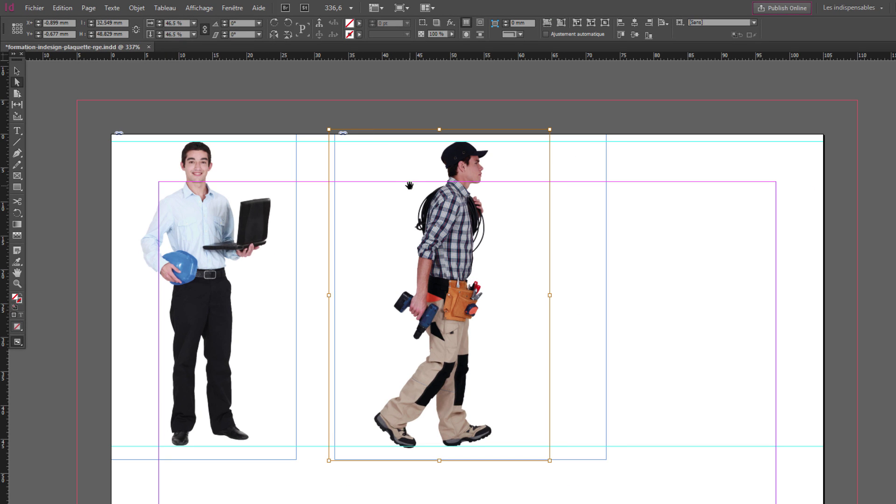
Narrow the worker's frame around the figure to 25,8 mm wide and move it beside the first man at X 19,8 mm
click(17, 71)
click(628, 210)
click(576, 247)
drag(335, 299, 347, 299)
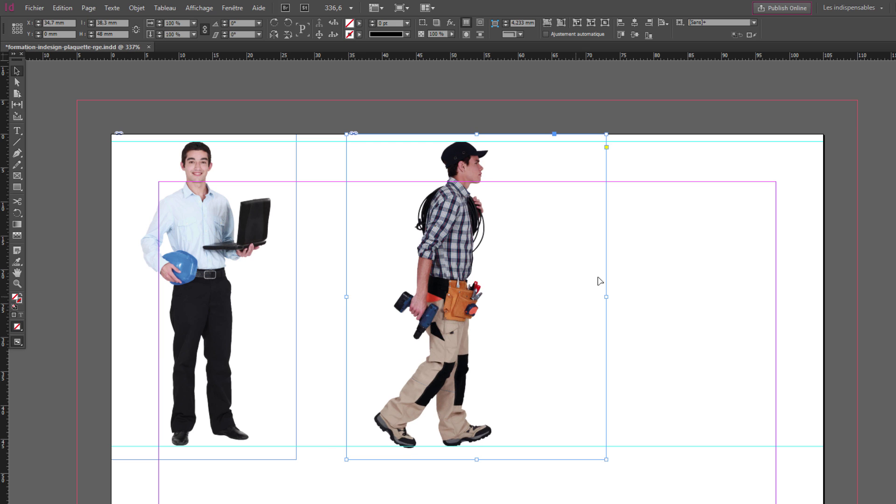
drag(606, 297, 387, 315)
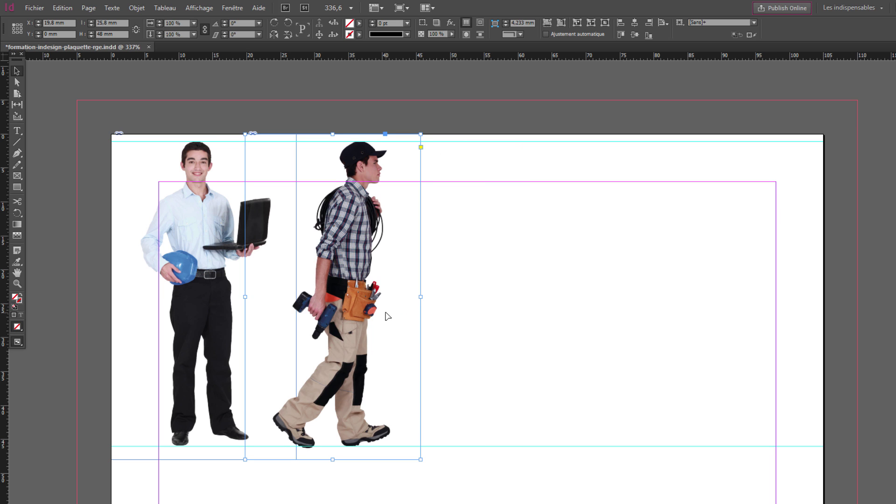
Nudge the worker's frame closer to the first man and slightly upward, to X 18,55 mm and Y -0,25 mm, and deselect it
key(Left)
key(Left)
key(Left)
key(Left)
key(Up)
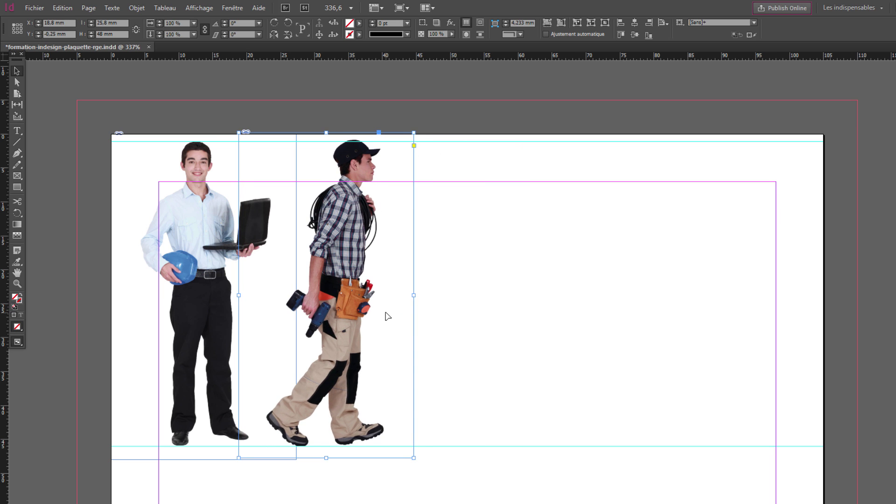
key(Left)
key(Left)
key(Right)
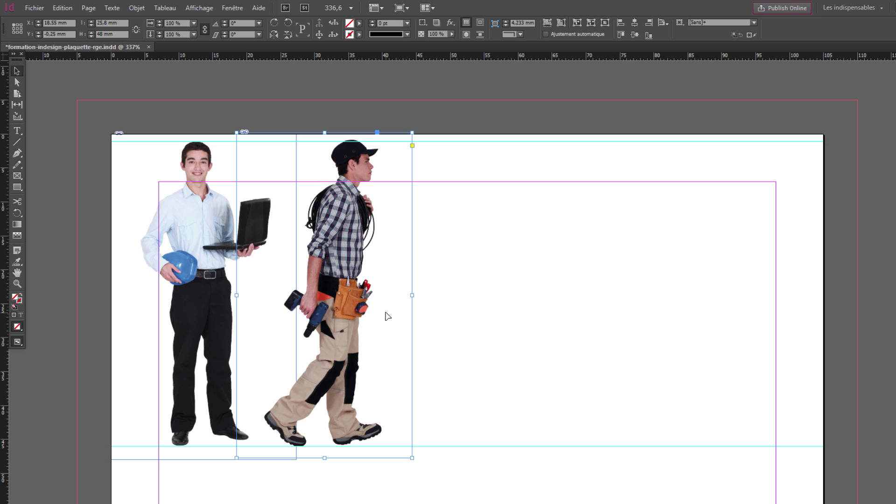
click(602, 237)
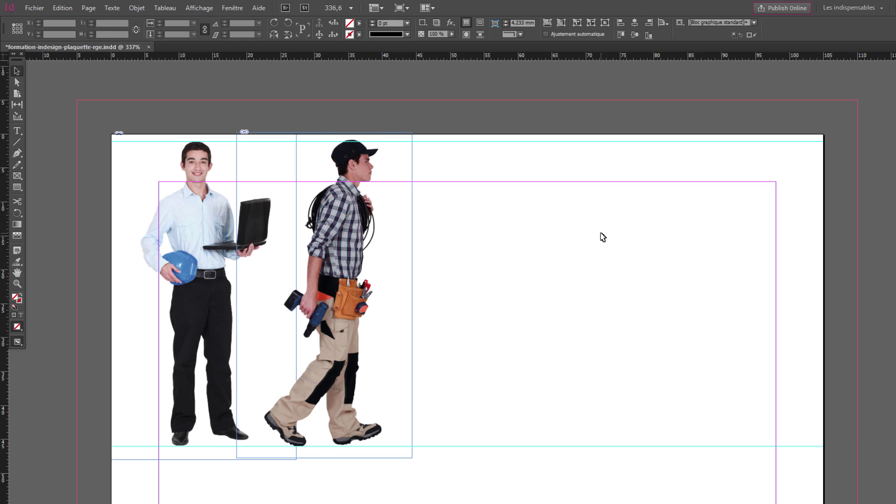
Align the worker frame's upper edge with the page edge at Y 0 mm and adjust its lower edge to the first frame's
click(369, 154)
drag(325, 134, 324, 135)
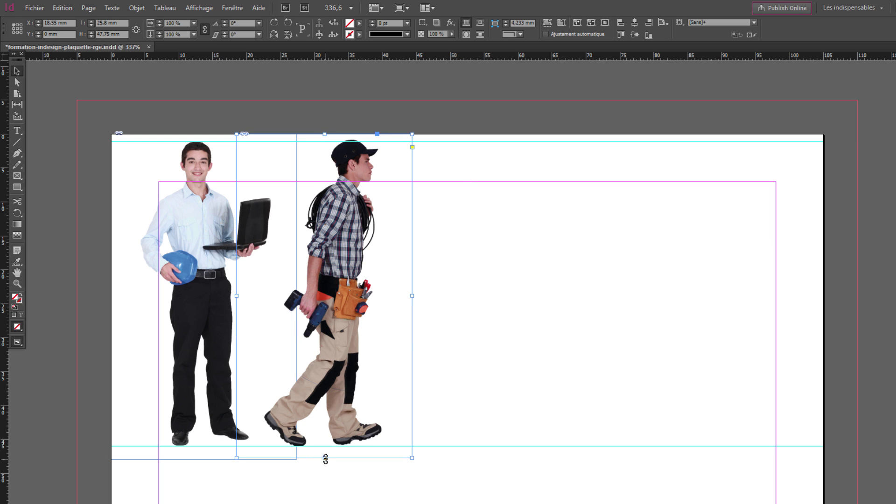
drag(325, 460, 325, 461)
click(475, 416)
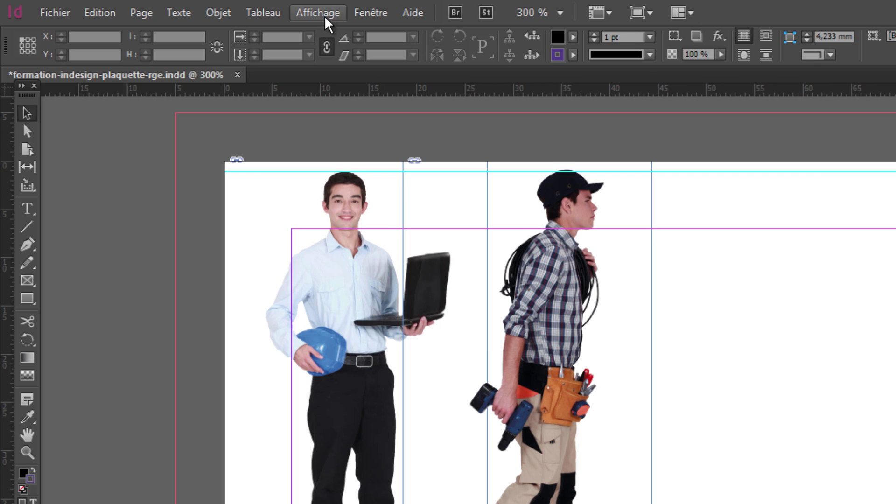
Draw a third rectangular graphic frame in the page's upper-right area and adjust it to X 61,25 mm, Y 2,25 mm, 36,75 mm wide and 35,15 mm high
click(180, 8)
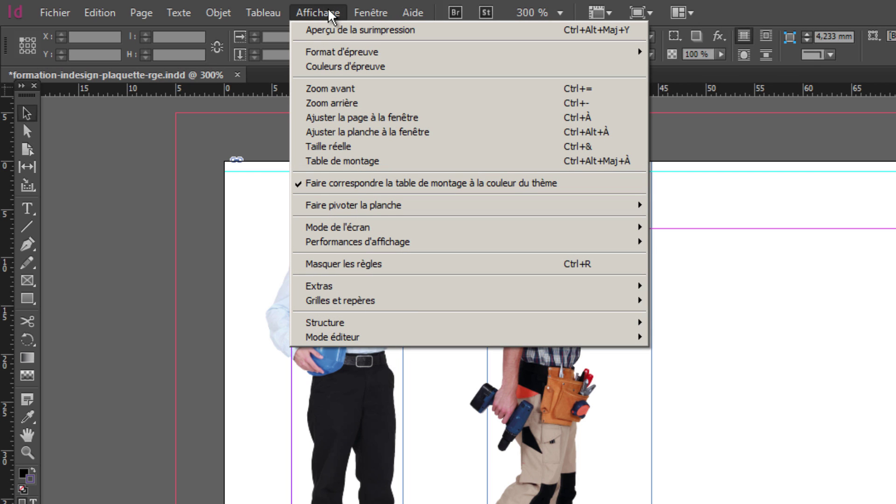
click(483, 117)
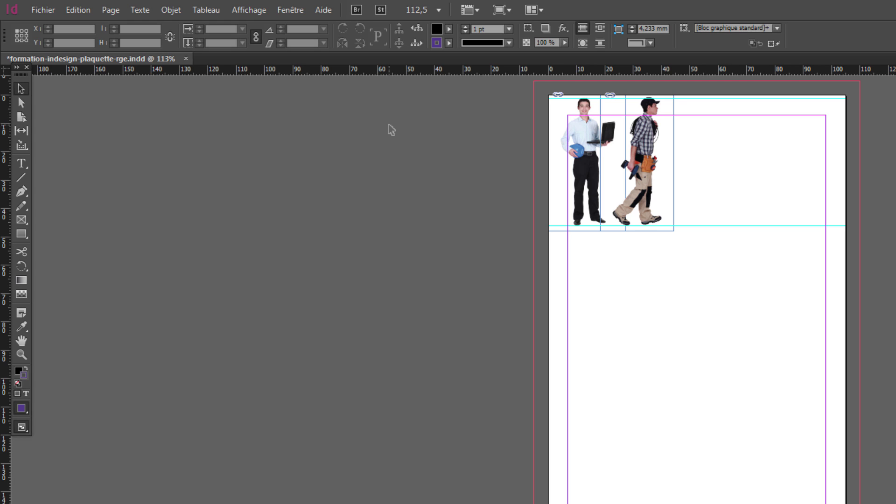
click(22, 220)
drag(720, 98, 833, 215)
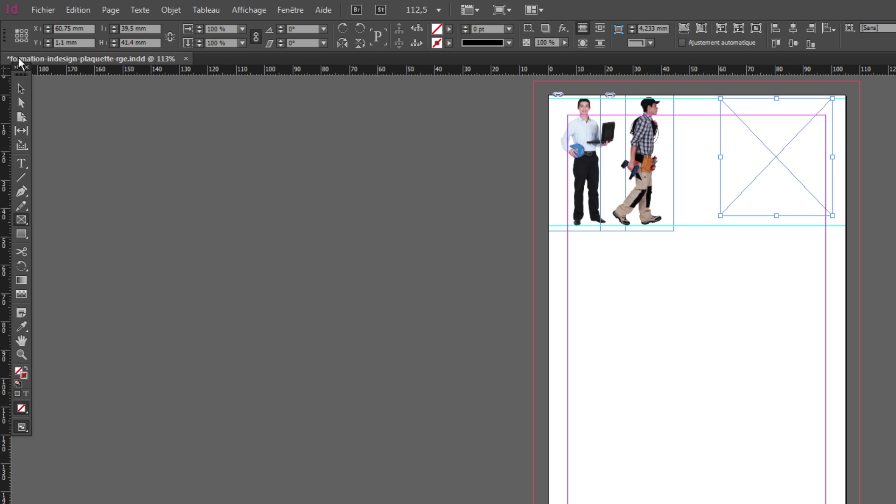
click(23, 85)
drag(756, 160, 746, 152)
drag(714, 215, 746, 179)
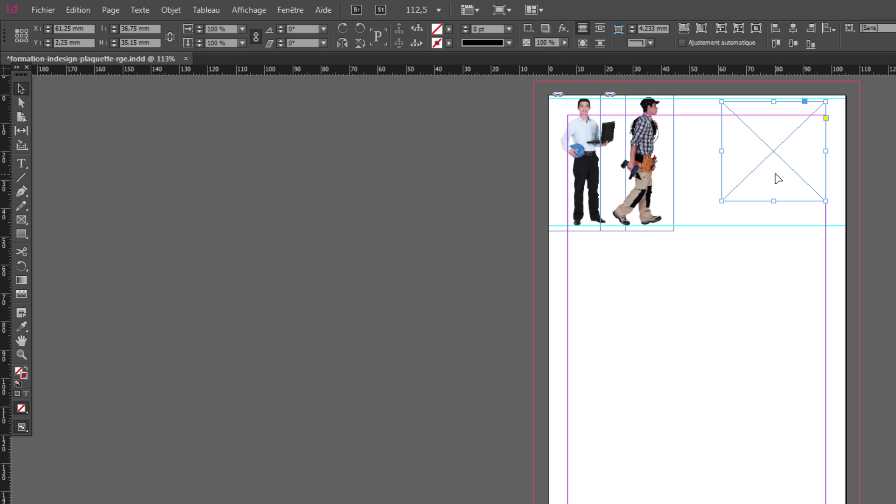
Import logo_rge_charte_graphique_cmjn.ai into the third frame and fit the content proportionally
click(37, 10)
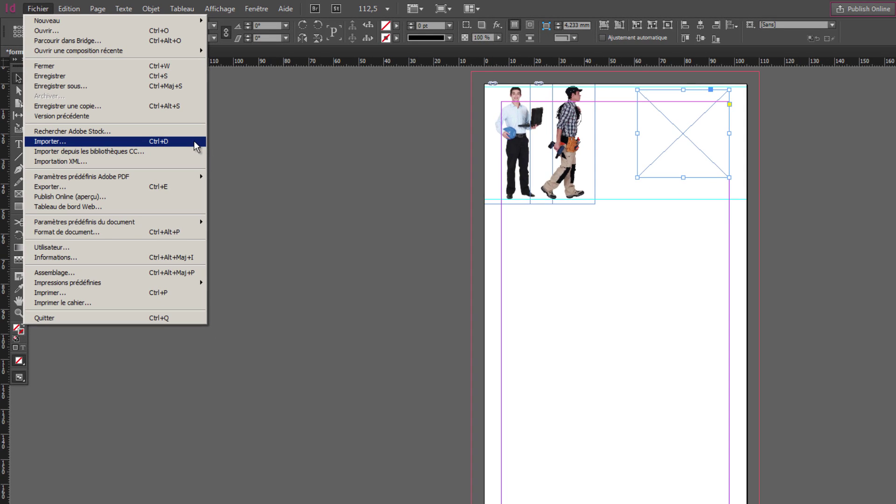
click(194, 142)
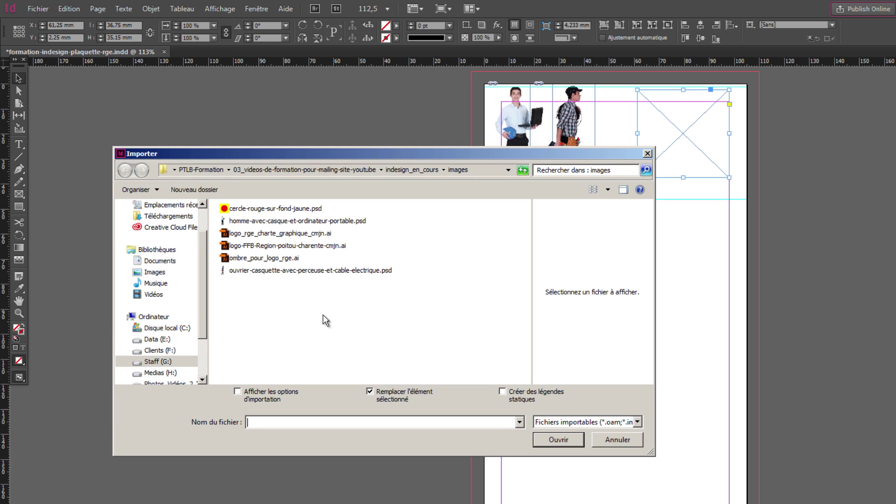
click(290, 233)
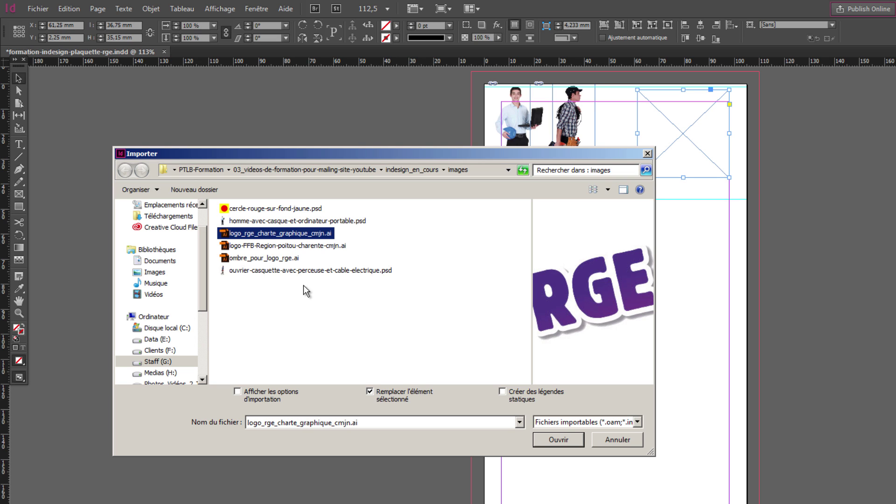
click(575, 441)
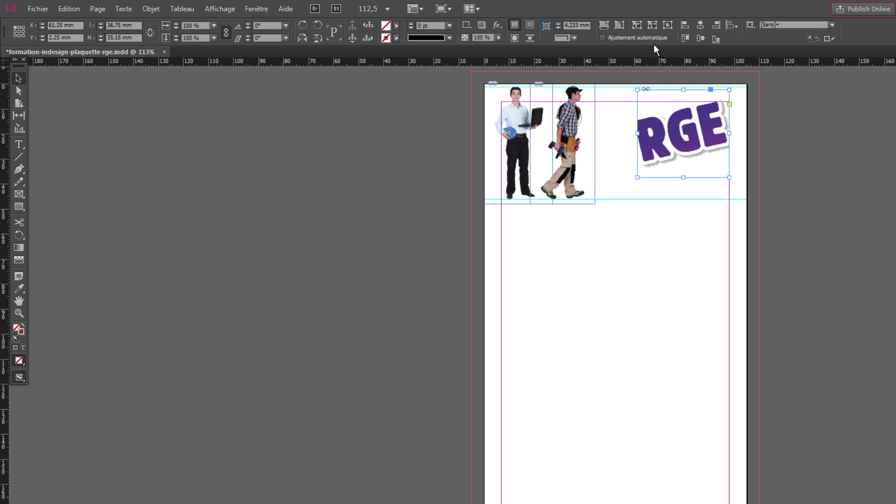
click(620, 26)
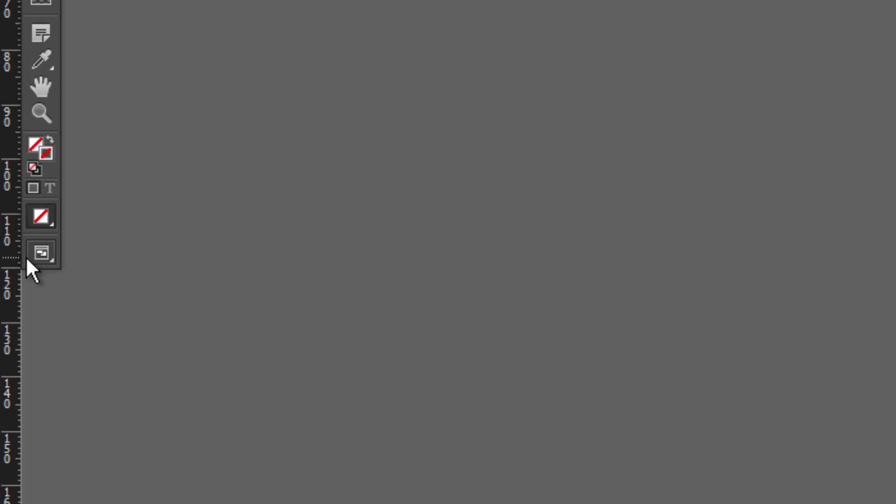
Switch the screen mode to Aperçu and check the placed images and logo on the page
click(47, 246)
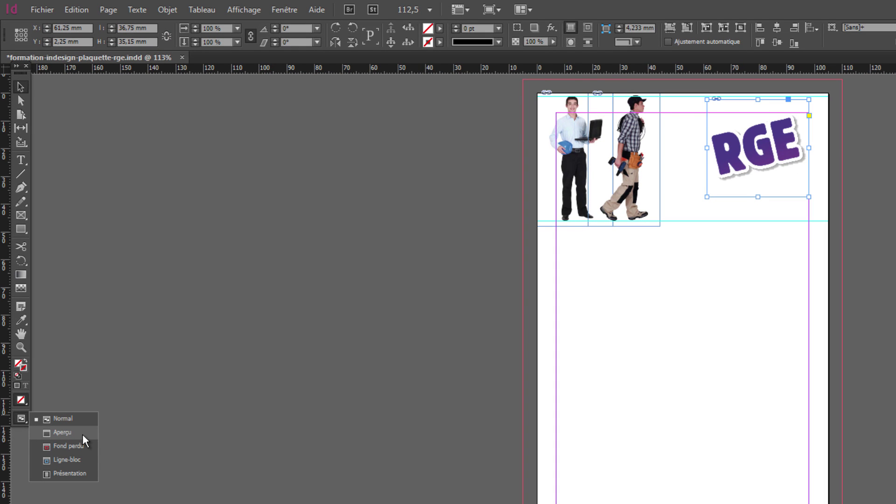
click(83, 433)
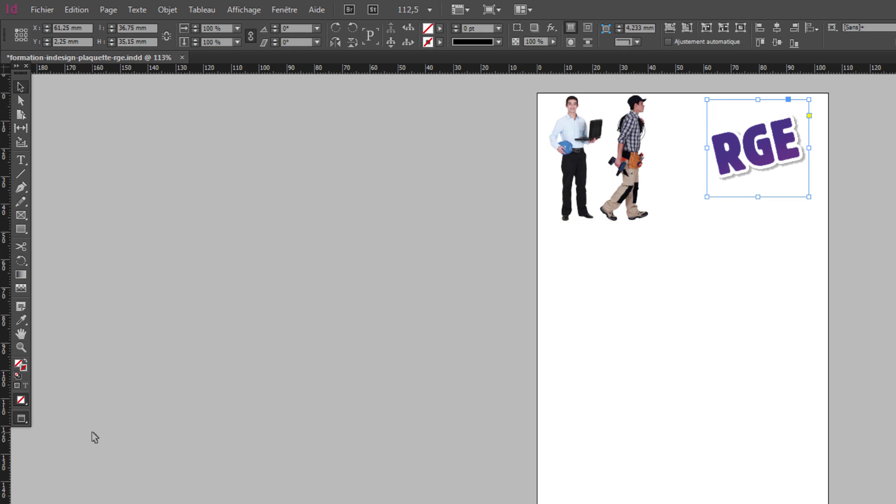
click(658, 320)
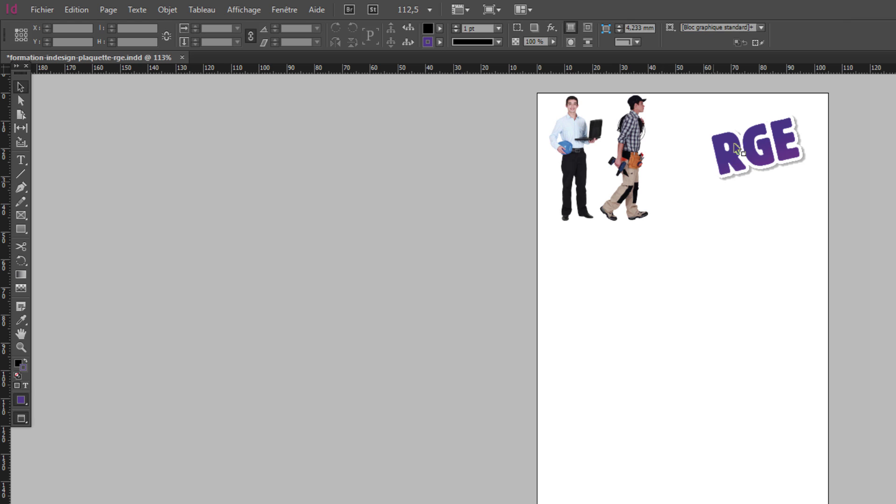
click(744, 141)
click(658, 250)
click(21, 419)
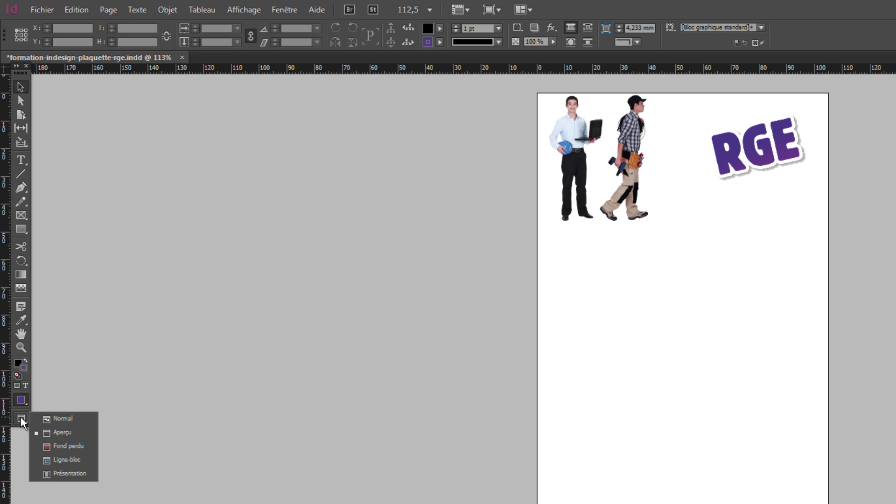
click(20, 417)
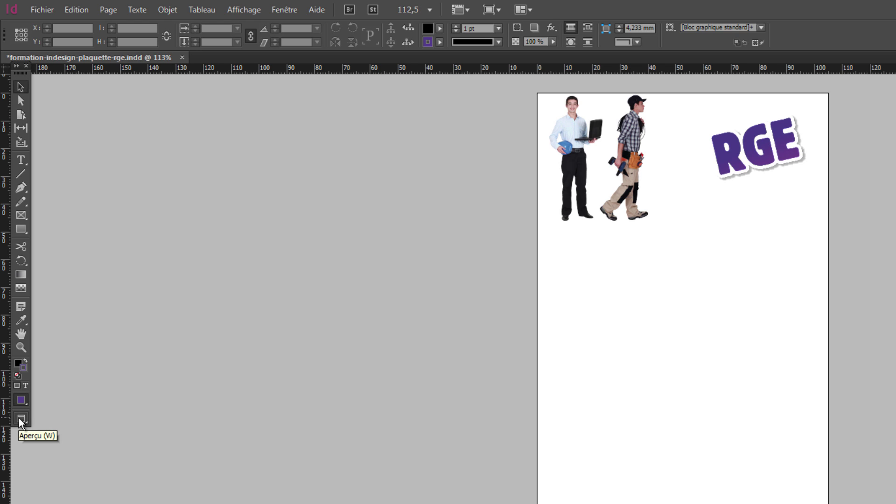
Draw a rectangular graphic frame about 62 × 51 mm below the photos and place ombre_pour_logo_rge.ai in it, fitted proportionally
click(21, 215)
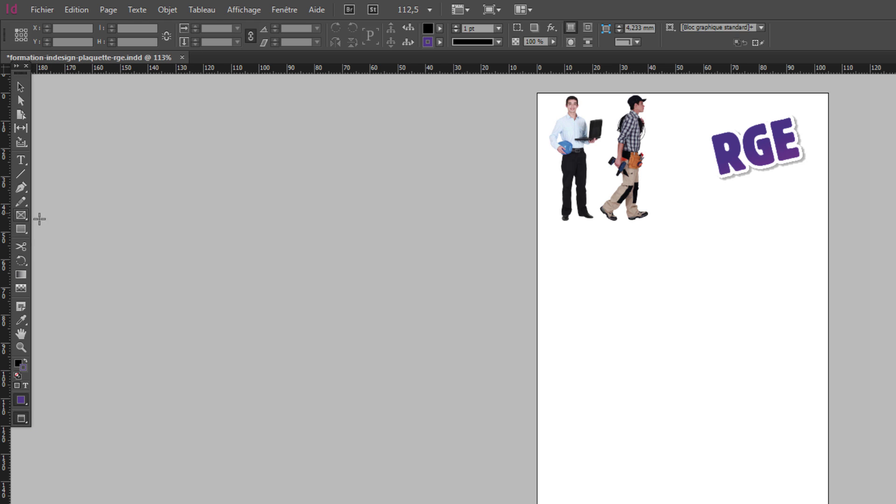
drag(597, 266, 770, 407)
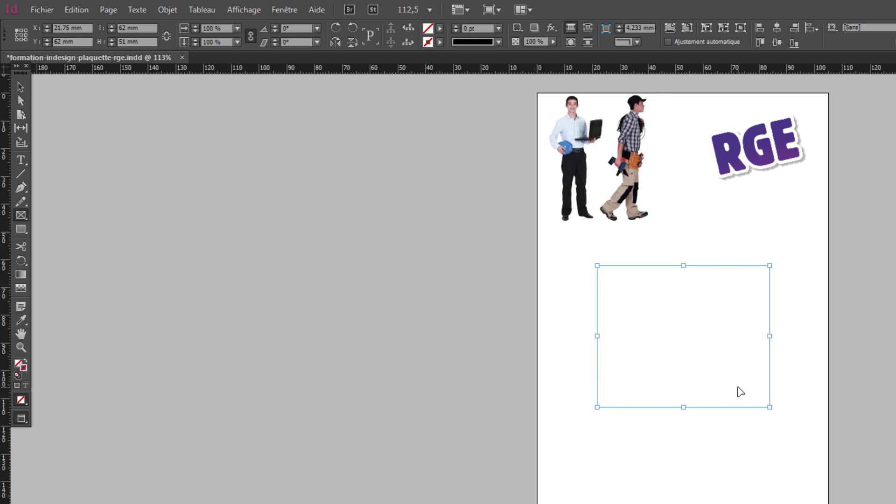
key(ctrl+d)
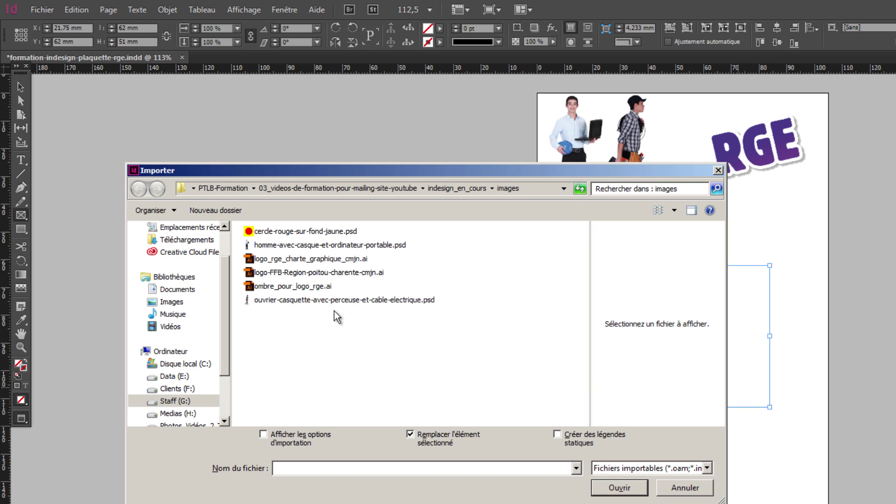
click(318, 287)
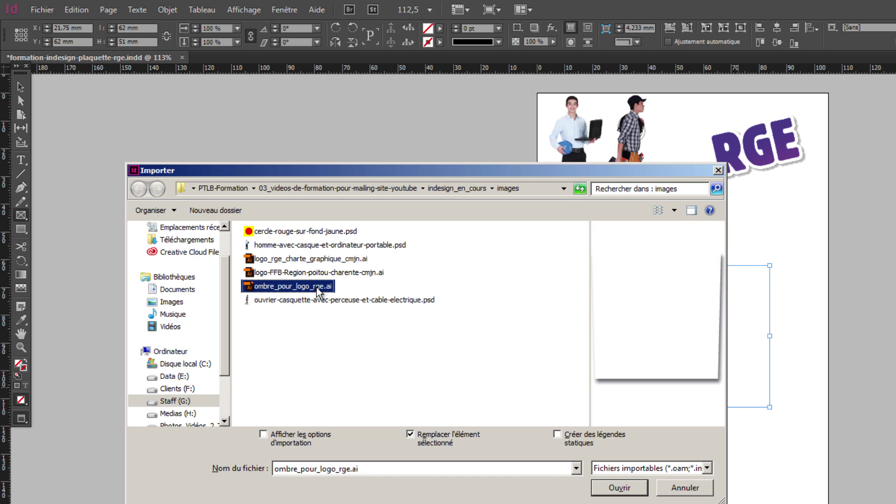
click(613, 488)
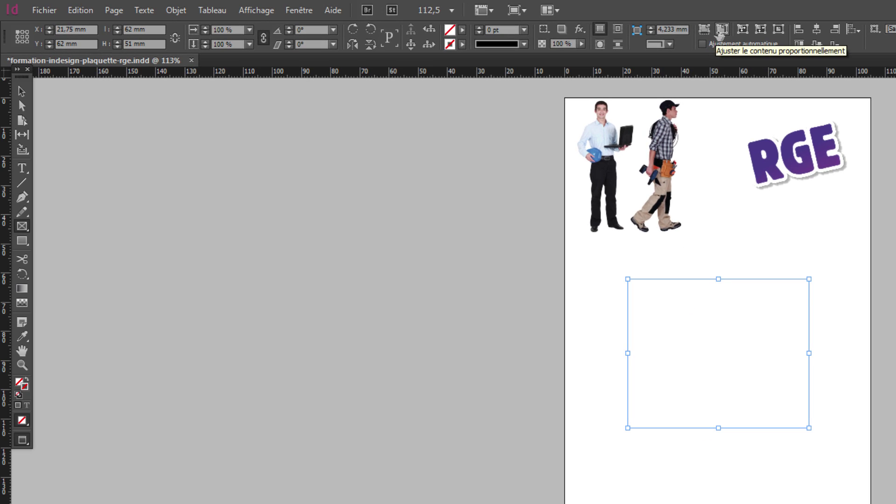
click(537, 52)
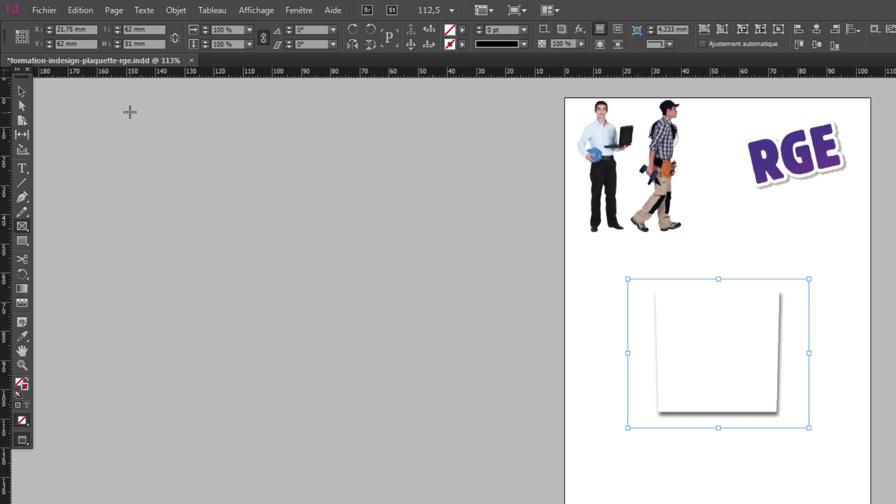
Move the shadow frame over the RGE logo and send it to the back (Arrière-plan)
click(22, 91)
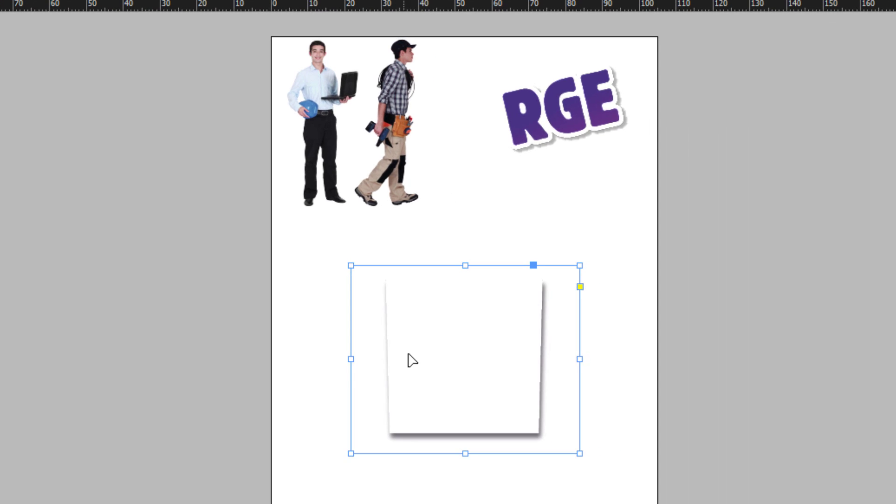
drag(409, 354, 500, 135)
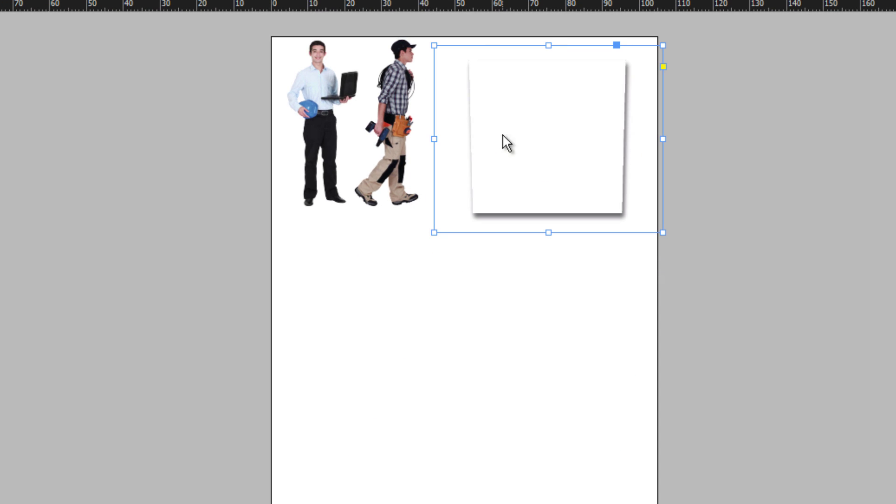
right_click(502, 135)
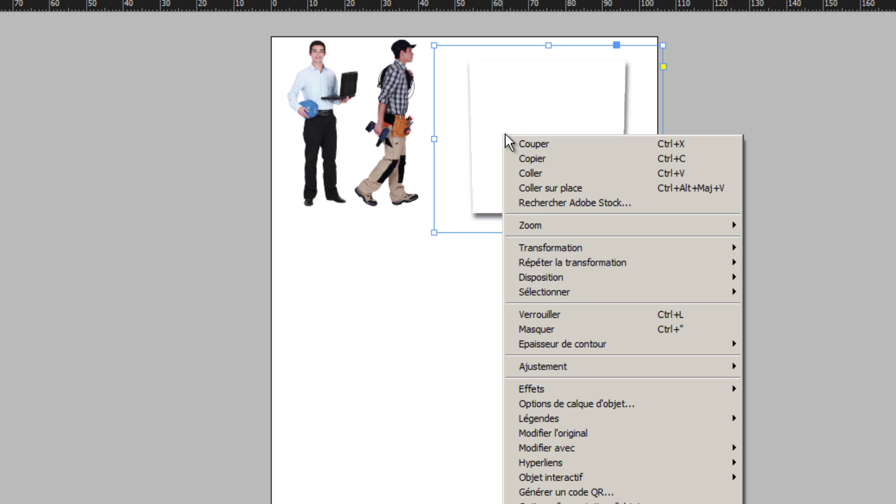
mouse_move(562, 283)
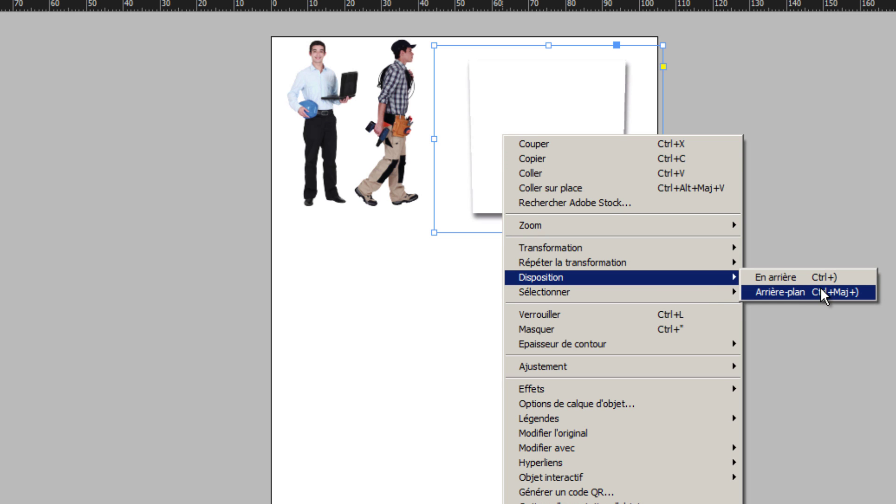
click(862, 291)
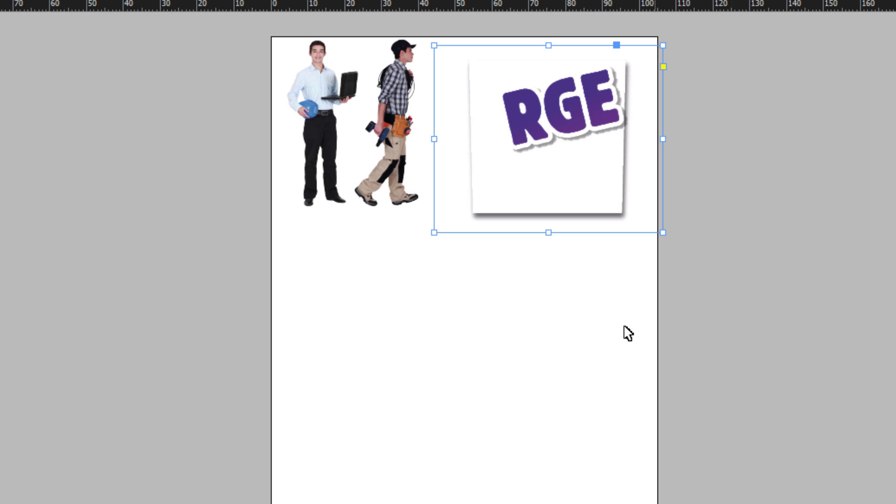
Shift the shadow frame to X 46,5 mm, Y 2,25 mm and scale it down with its content to 56,638 × 46,589 mm
drag(508, 205, 530, 214)
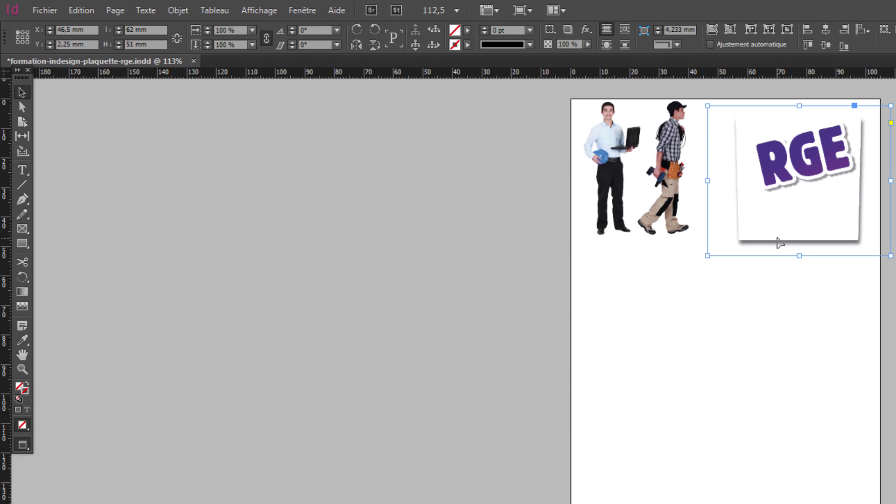
click(205, 31)
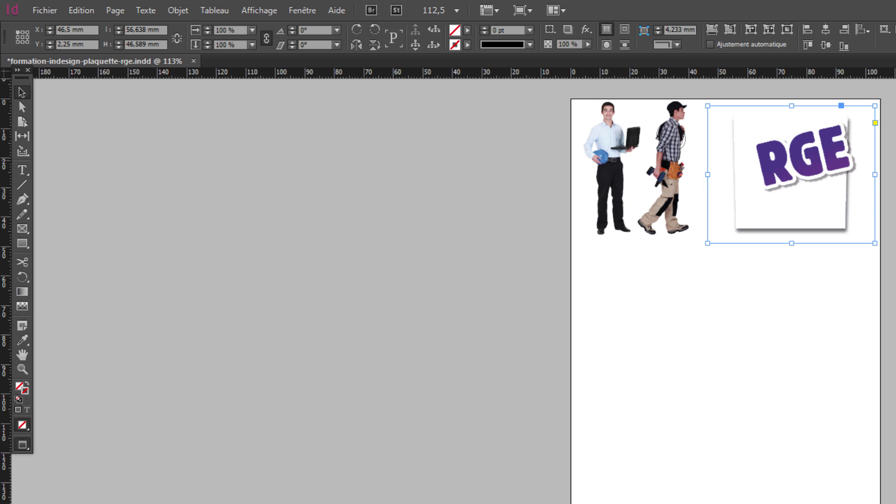
Align the horizontal centres of the shadow and RGE logo frames, using Aligner sur la sélection as the reference
shift+click(816, 199)
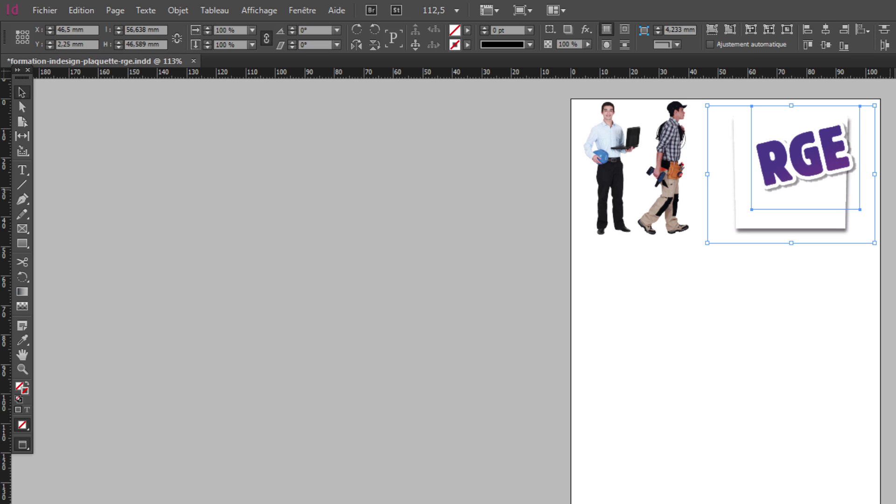
click(306, 11)
mouse_move(374, 208)
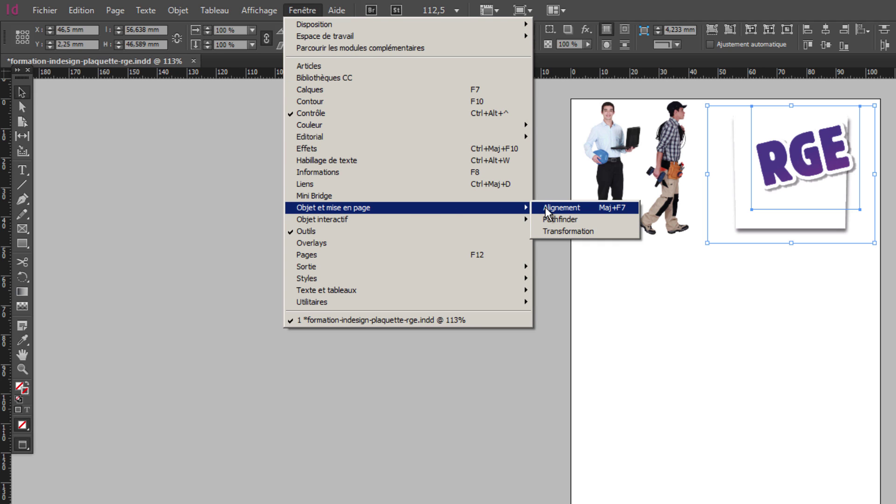
click(546, 208)
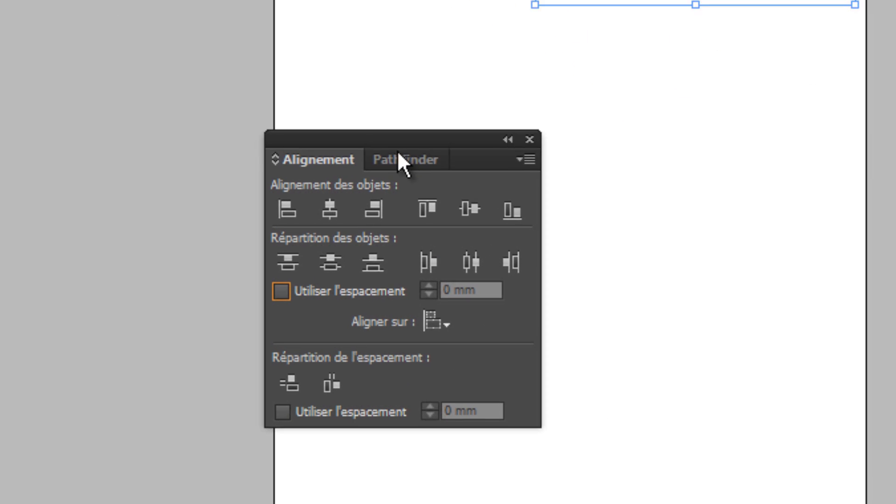
drag(400, 135, 433, 88)
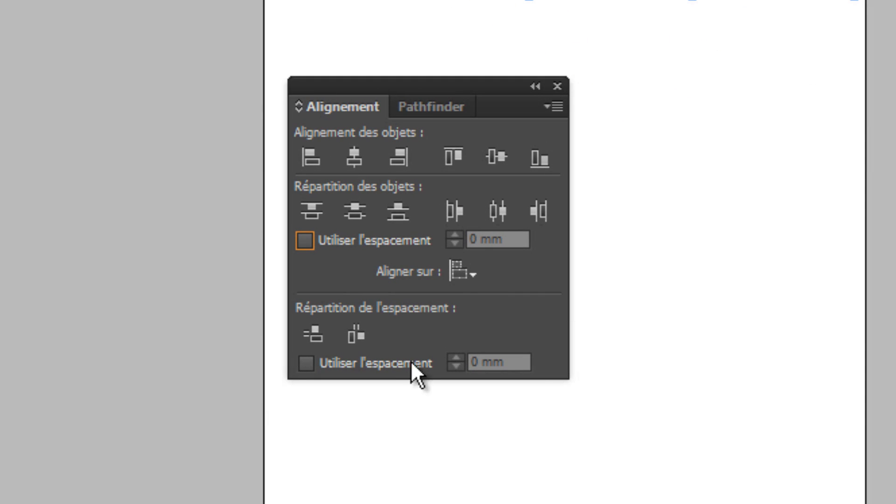
click(474, 277)
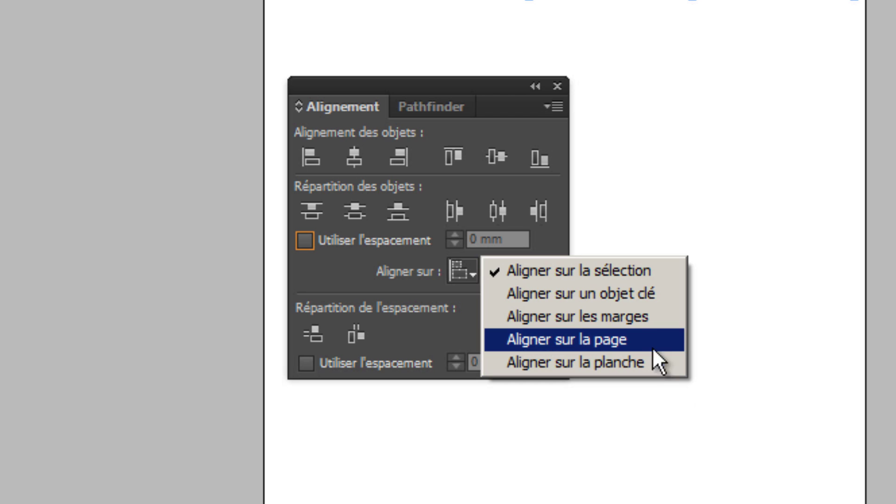
click(663, 274)
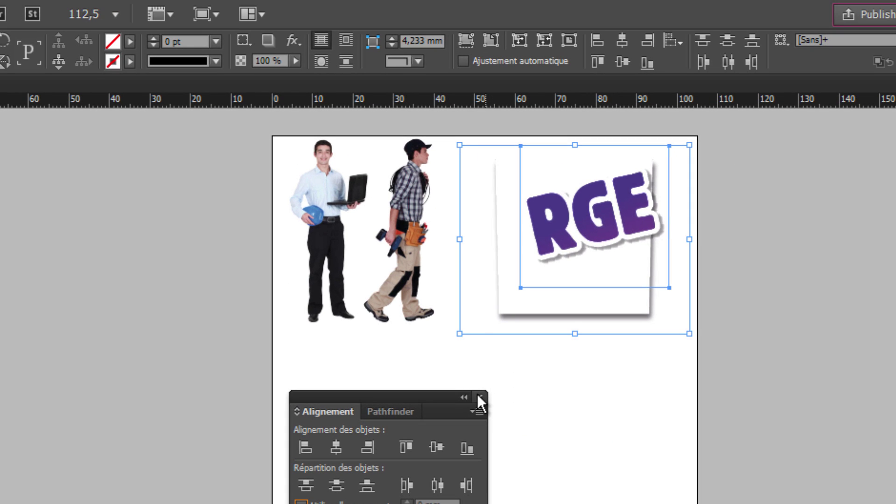
click(480, 398)
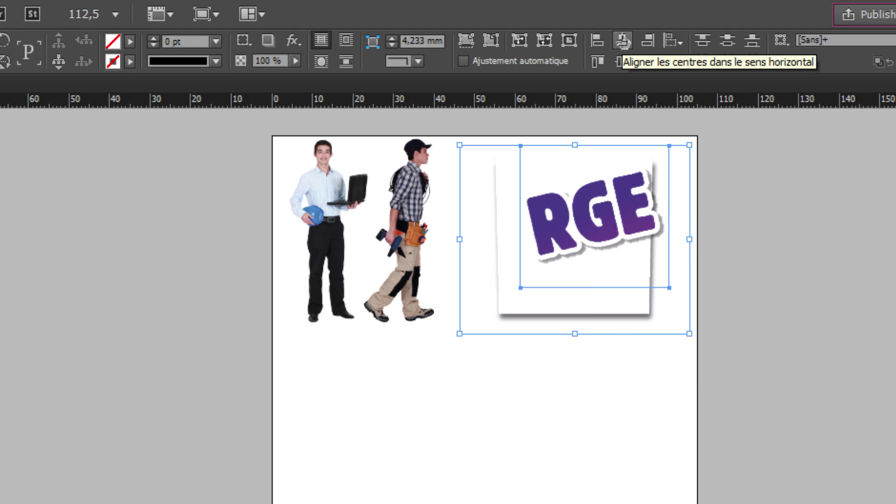
click(623, 41)
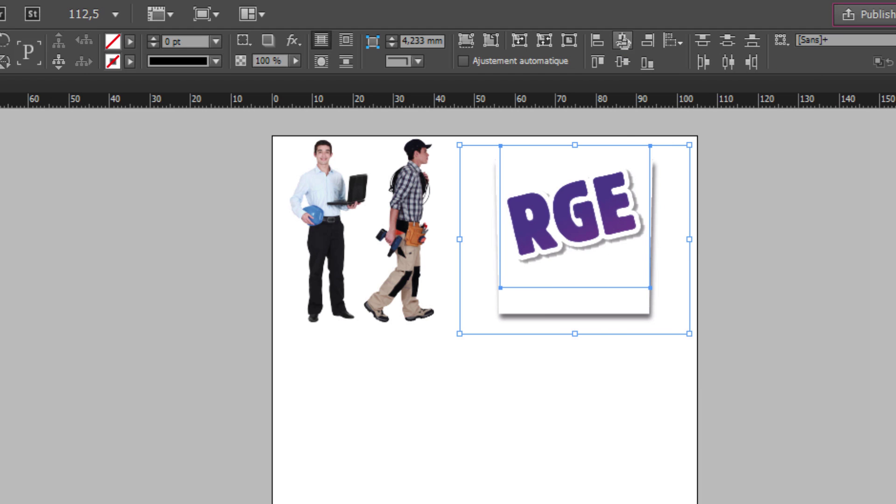
Move the RGE logo straight down so it sits in the middle of the shadowed card
click(756, 310)
click(609, 193)
drag(609, 192, 609, 213)
click(742, 347)
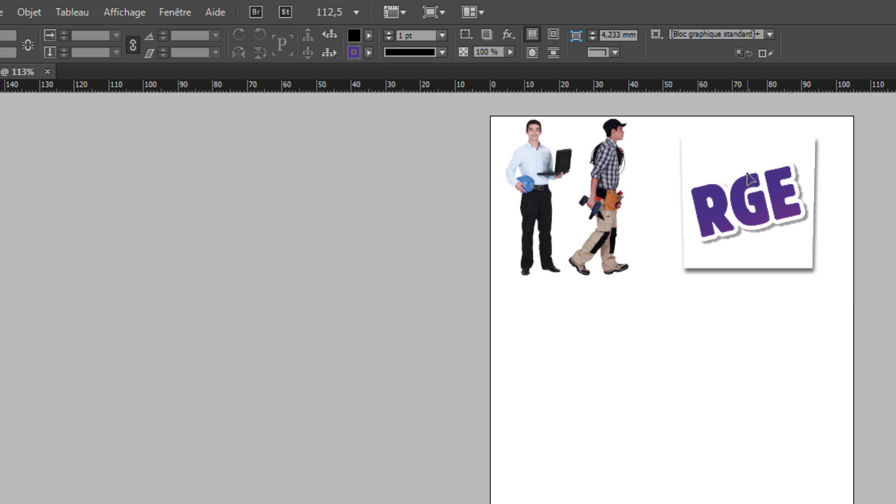
Scale the RGE logo and its shadow frame down together until the selection is 43,737 mm wide and 35,977 mm high
click(749, 196)
click(63, 39)
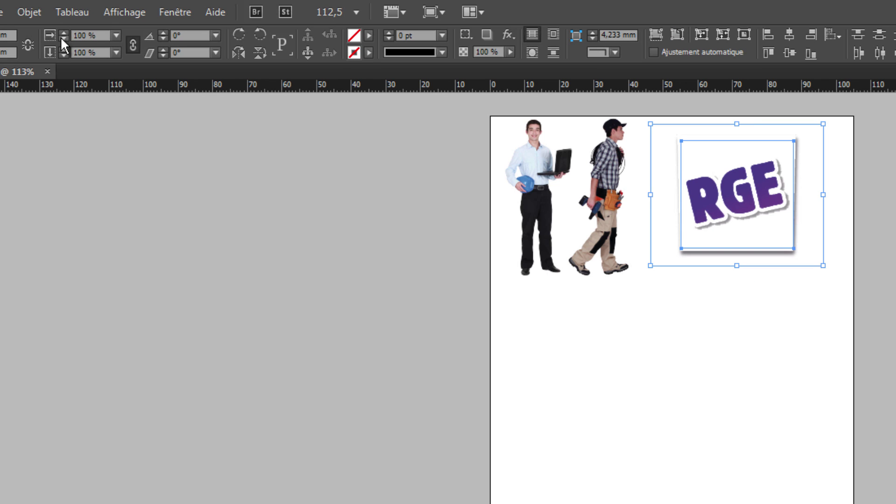
click(62, 39)
click(62, 39)
click(63, 39)
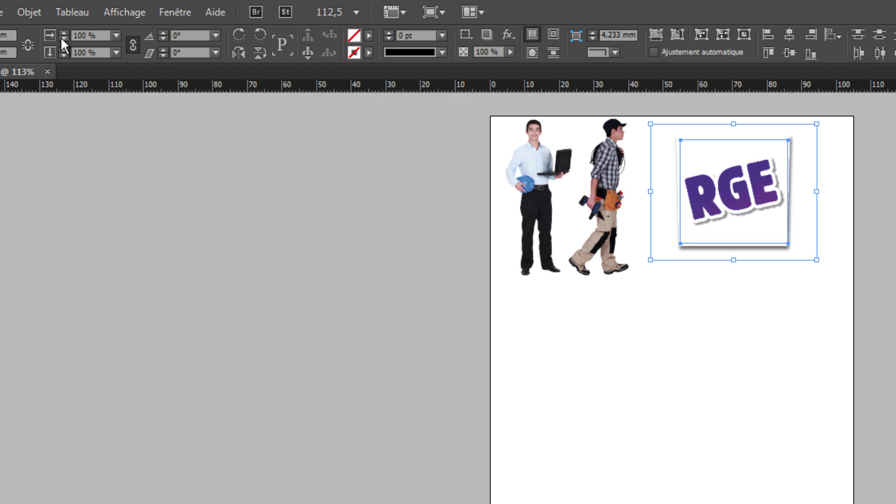
click(62, 38)
click(62, 39)
click(62, 39)
click(61, 38)
click(62, 38)
click(62, 39)
click(61, 39)
click(61, 39)
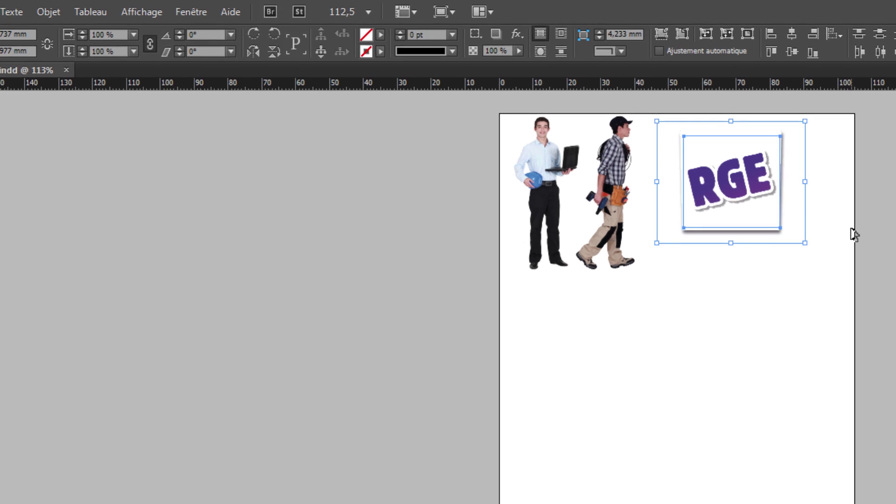
Nudge the logo and shadow together into the page's upper-right corner at X 58,25 mm, Y 0,5 mm
key(Right)
key(Right)
key(Right)
key(Right)
key(Right)
key(Right)
key(Right)
key(Right)
key(Right)
key(Right)
key(Right)
key(Right)
key(Right)
key(Right)
key(Right)
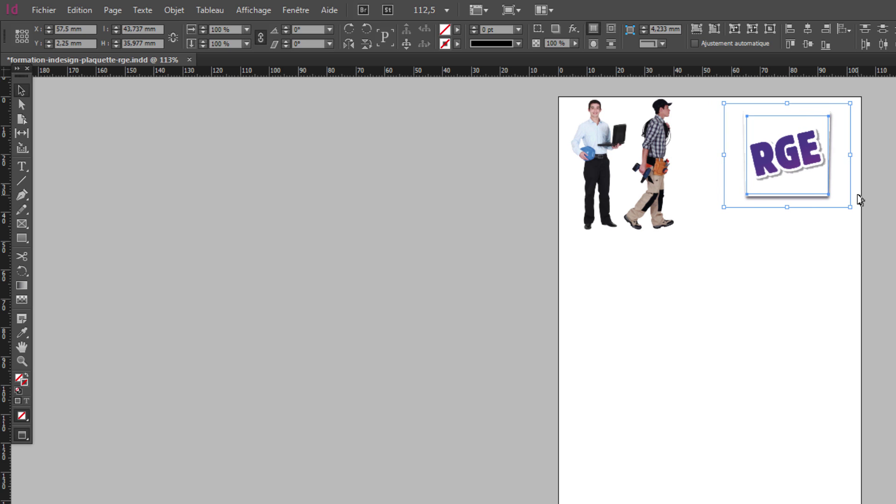
key(Up)
key(Up)
key(Up)
key(Up)
key(Up)
key(Up)
key(Up)
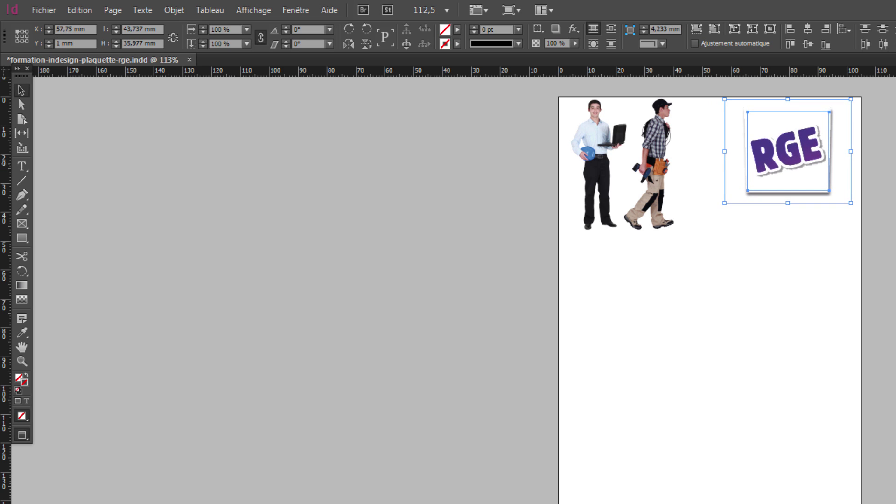
key(Right)
key(Right)
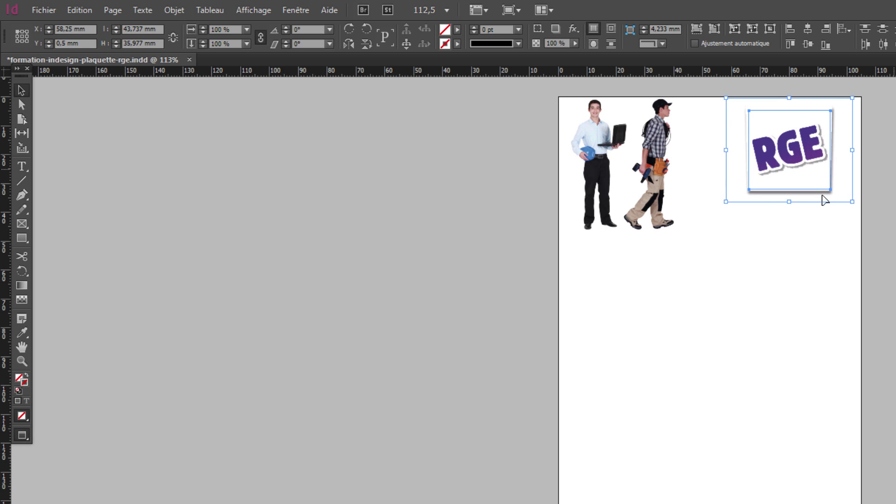
Draw a wide text frame across the page below the photos and switch the screen mode to Normal
click(22, 165)
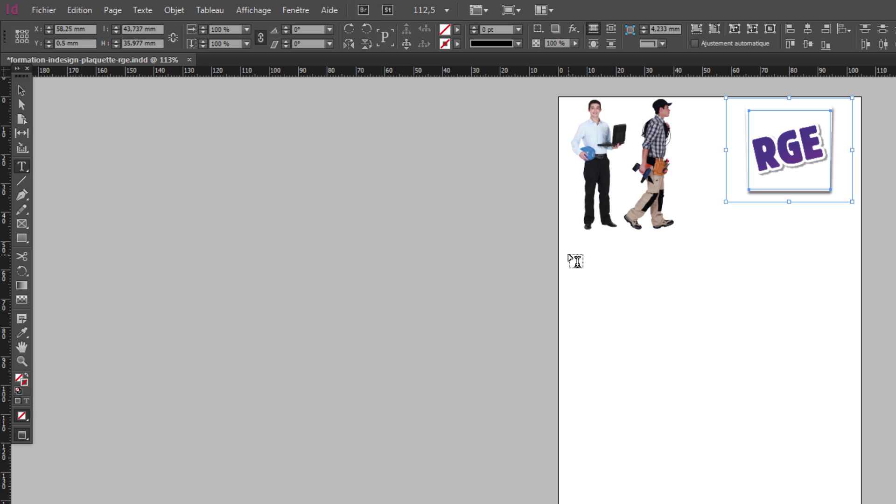
drag(570, 247, 861, 296)
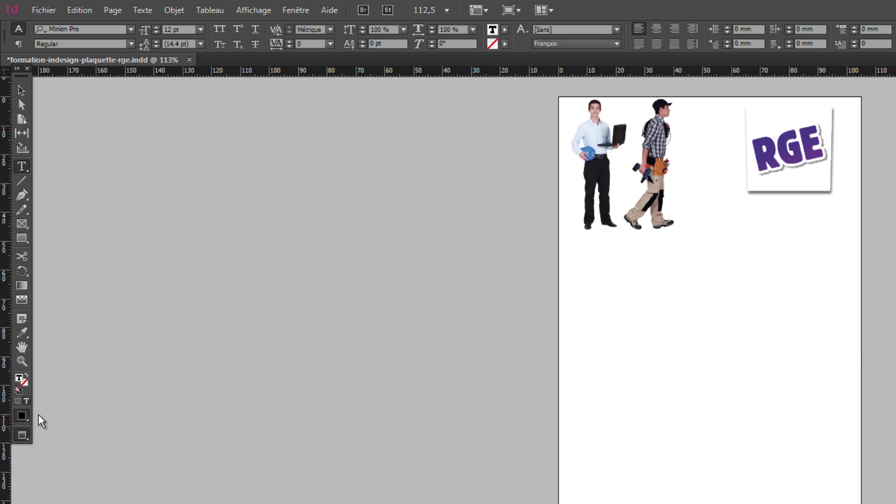
click(17, 434)
click(75, 437)
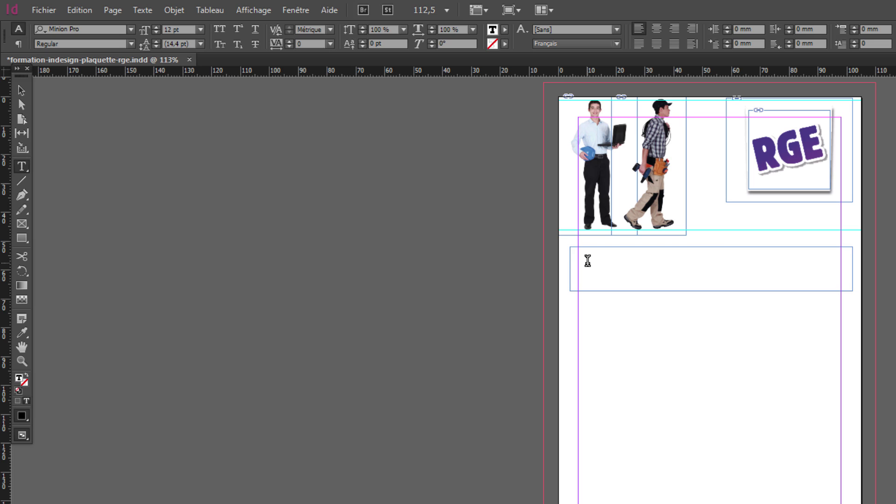
Enter "Reconnu Garant de l'Environnement" in the new text frame
text(Reconnu Garant de)
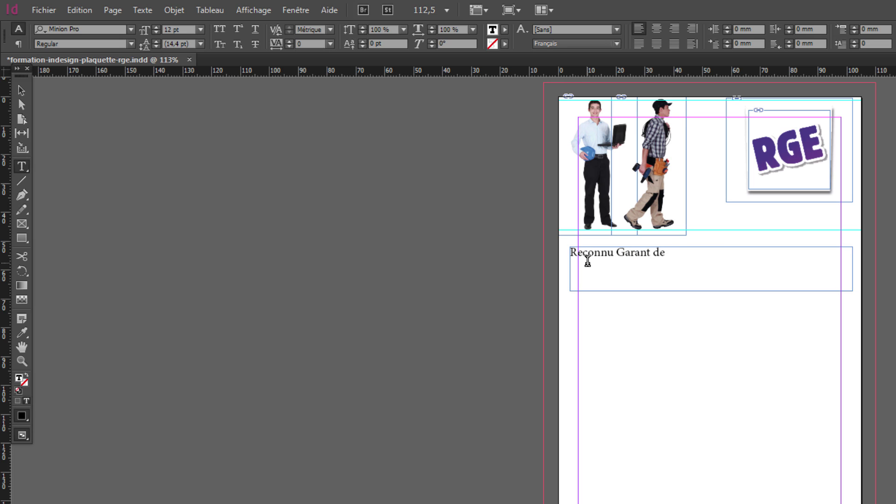
text( l'Environnement)
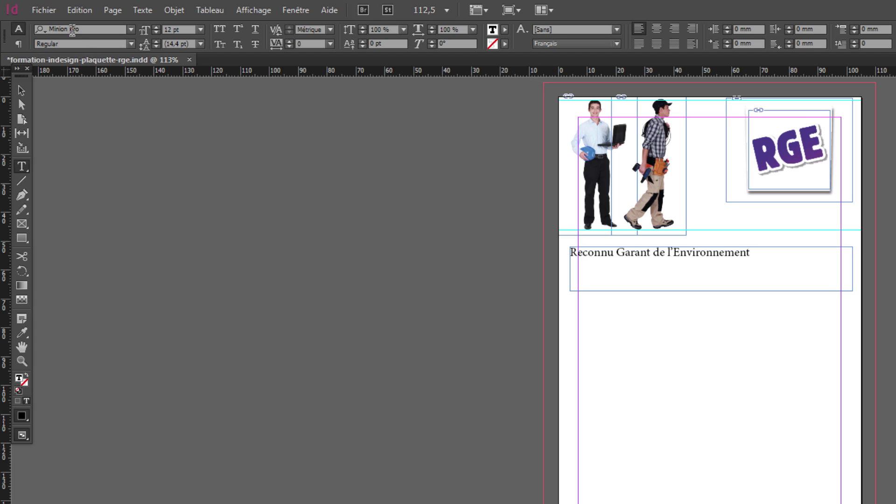
Set the heading text "Reconnu Garant de l'Environnement" in the Frutiger65 Bold font
drag(762, 254, 576, 234)
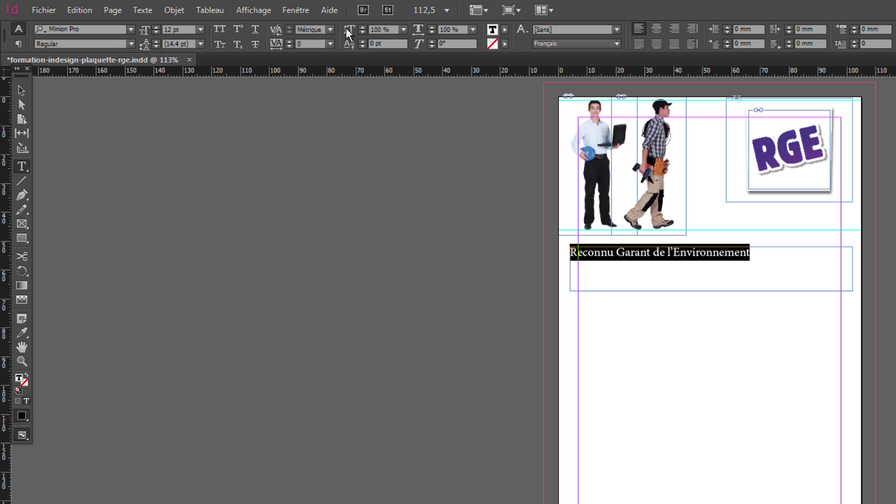
click(131, 28)
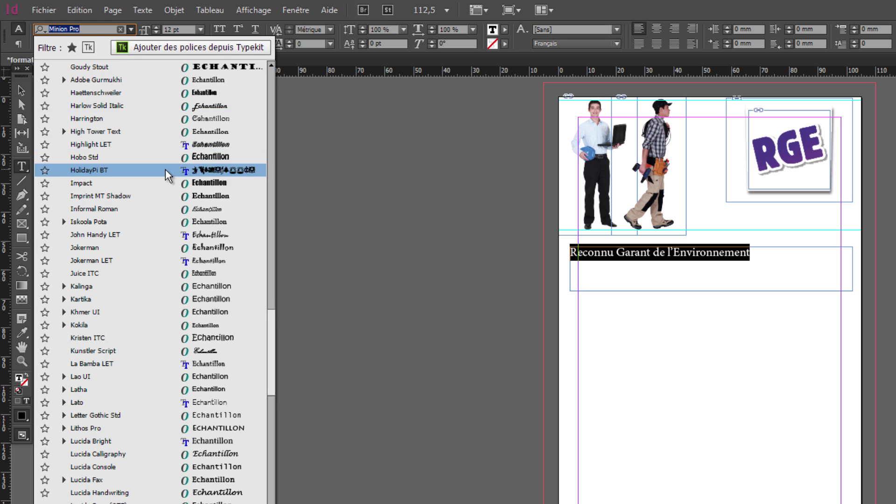
scroll(165, 169, down, 3)
scroll(165, 169, down, 2)
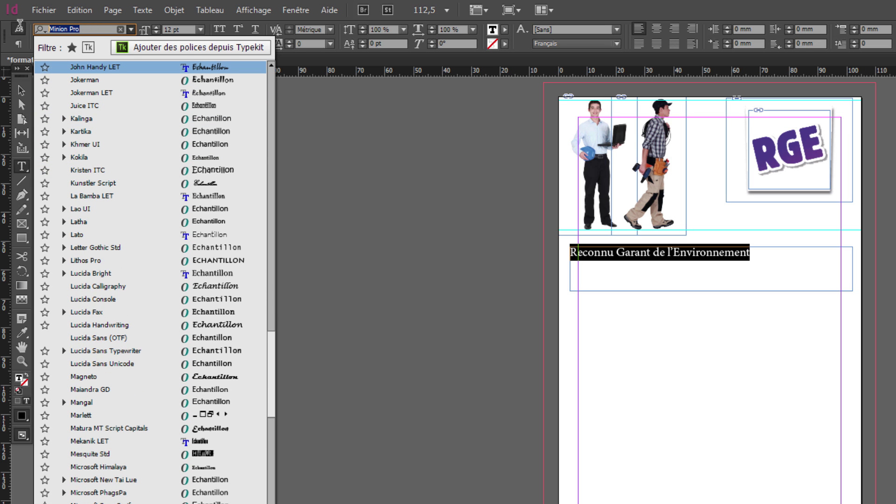
text(fru)
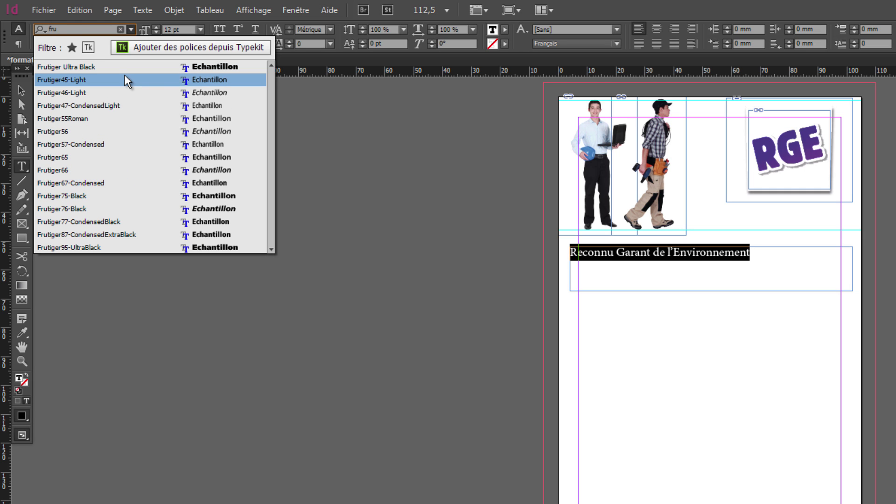
click(136, 159)
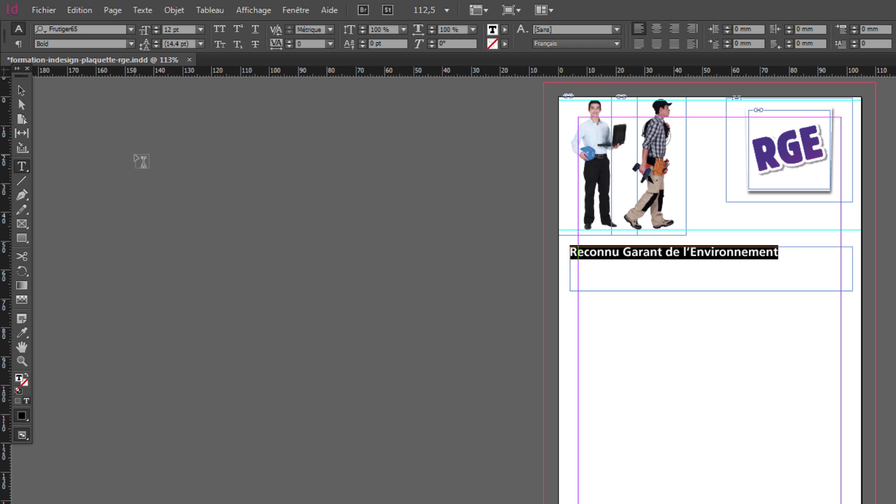
Fit the heading's text frame between the page margins at X 7 mm, 91 mm wide and 12,25 mm high
click(21, 90)
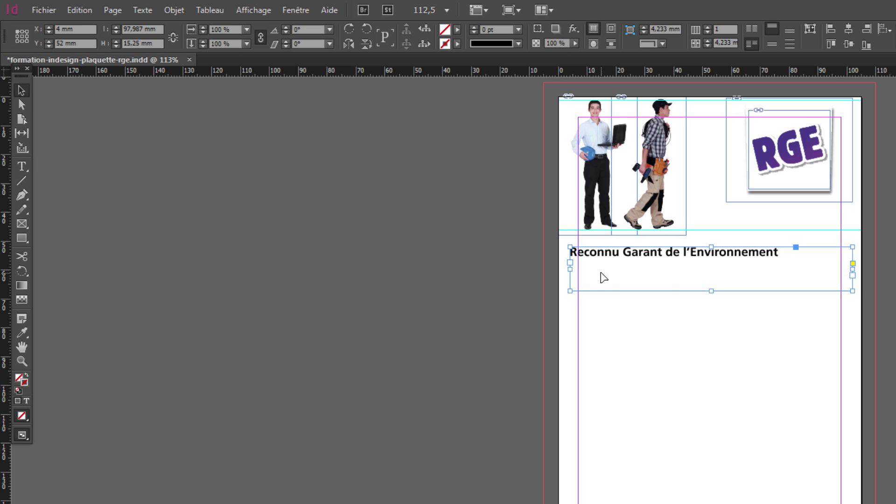
drag(604, 277, 613, 278)
drag(861, 269, 842, 270)
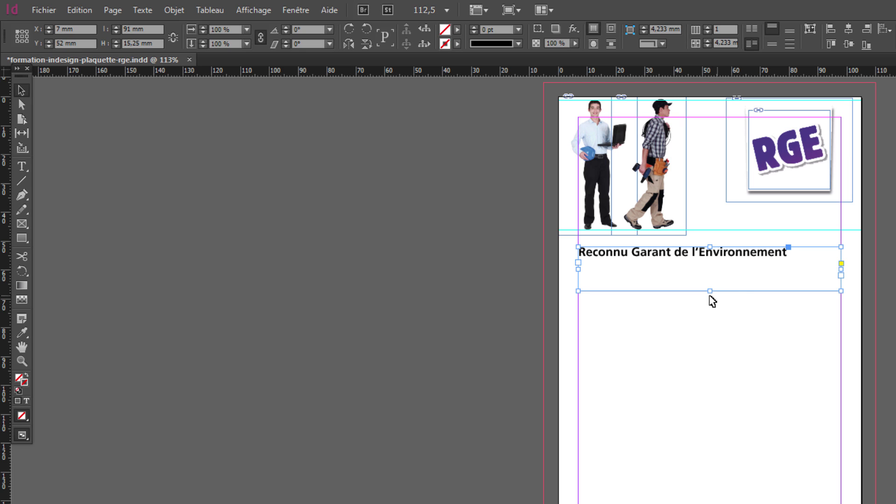
drag(709, 291, 709, 283)
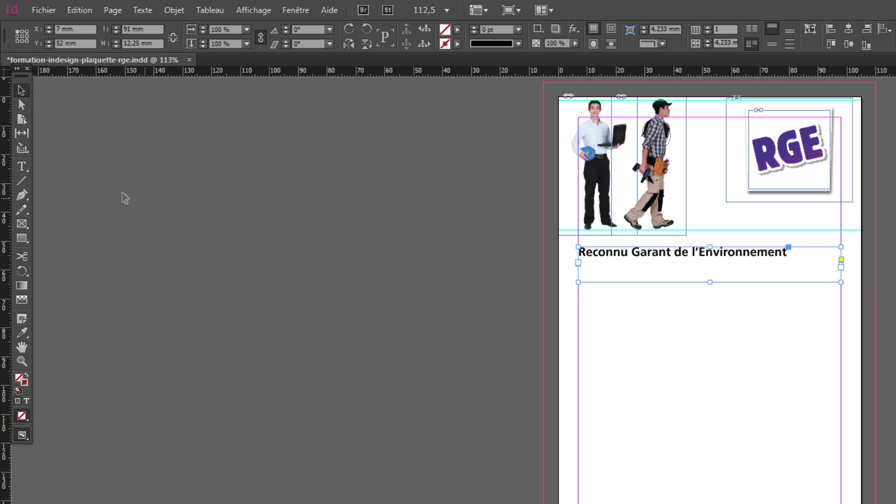
Enlarge the heading text to 15 pt and centre it in its frame
click(22, 166)
drag(795, 255, 489, 227)
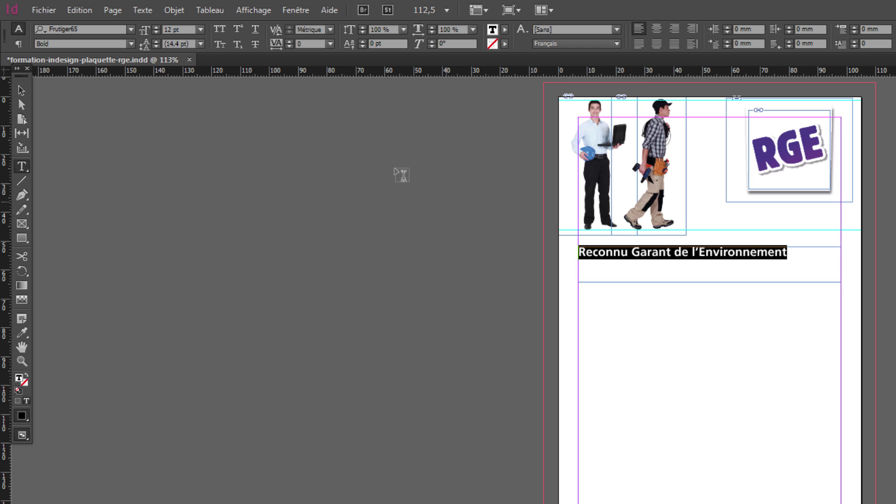
click(157, 27)
click(157, 27)
click(157, 27)
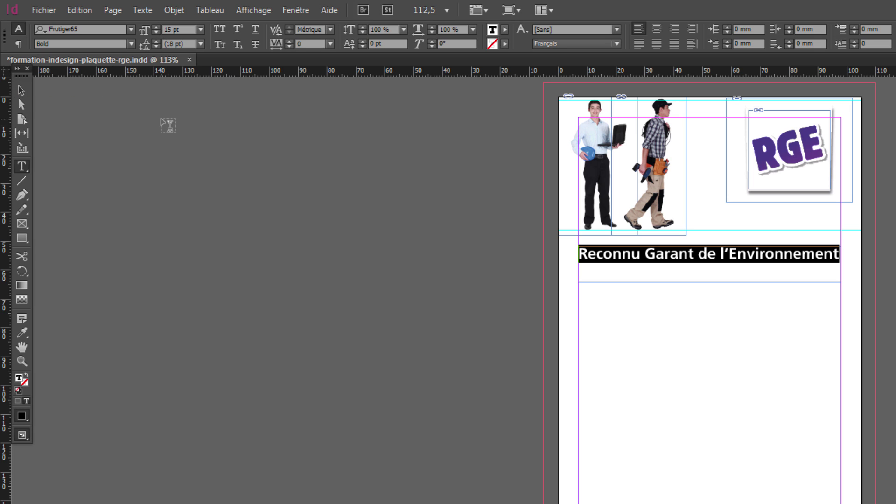
click(656, 29)
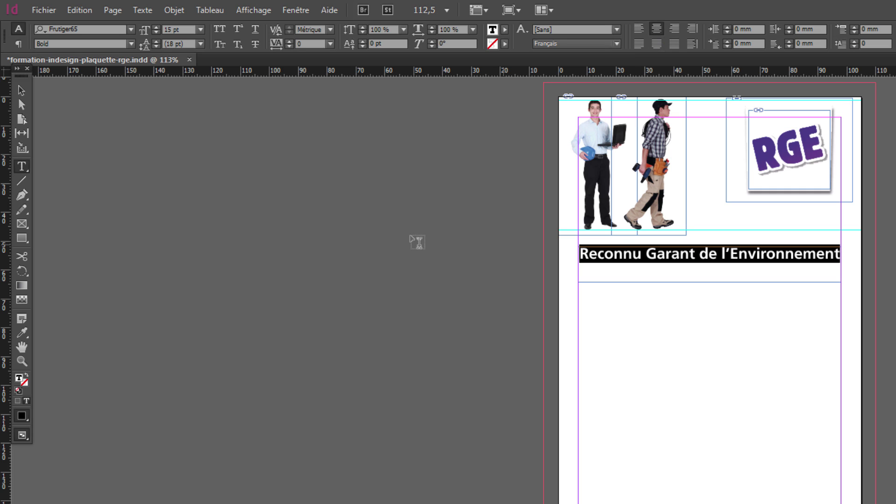
click(21, 90)
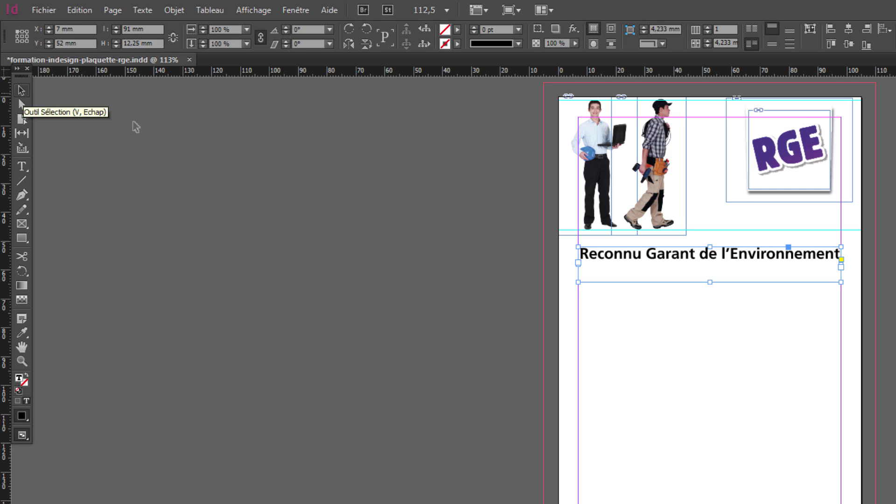
click(270, 159)
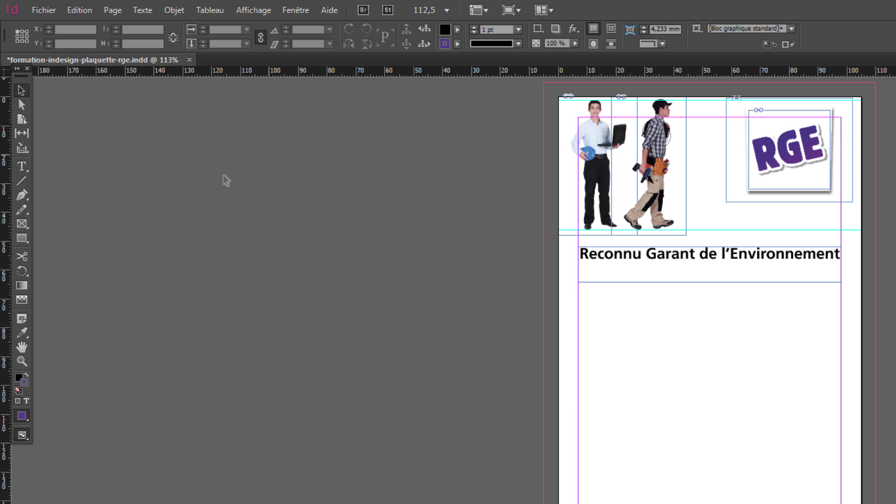
Set the heading text's font size to 15.2 pt
click(21, 361)
drag(528, 201, 887, 337)
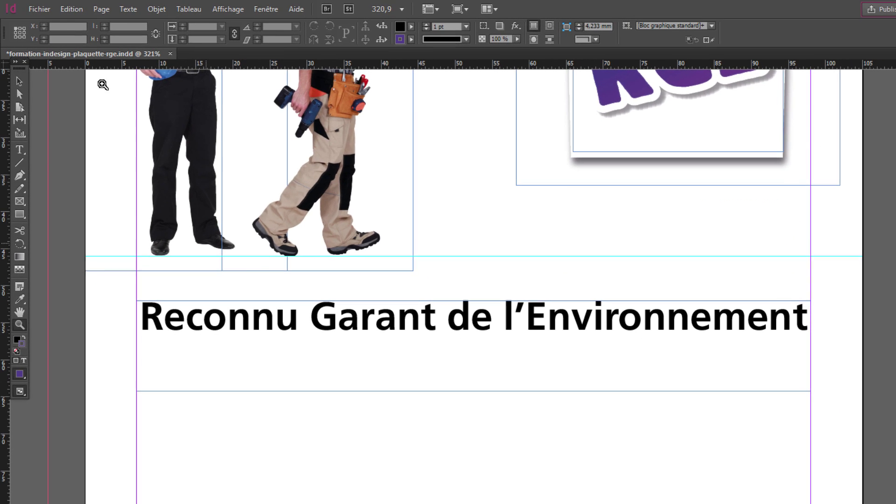
click(26, 157)
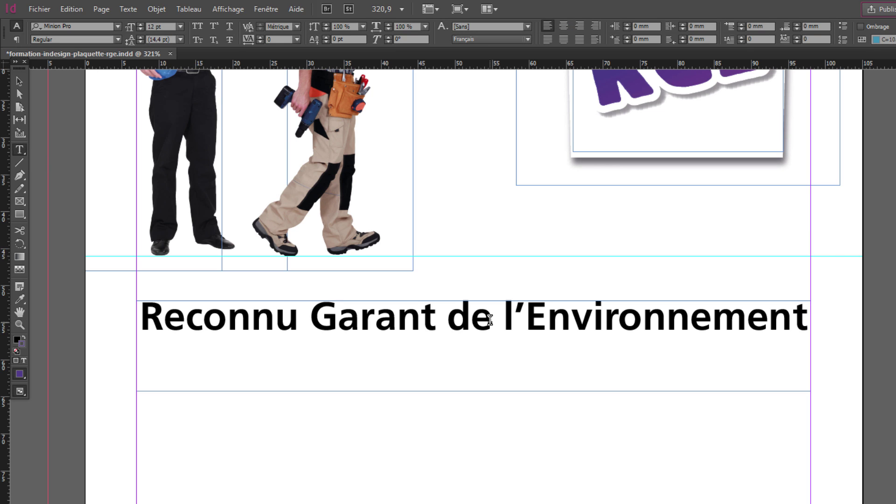
drag(804, 318, 300, 280)
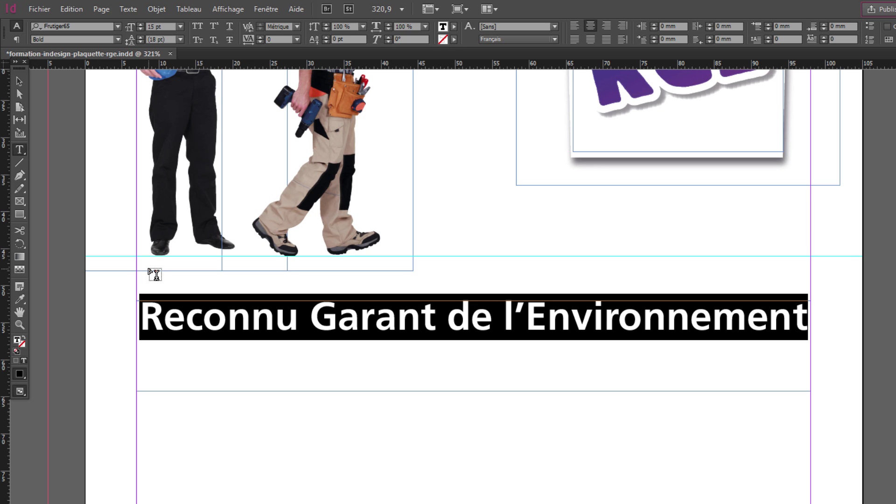
click(170, 27)
text(15.2)
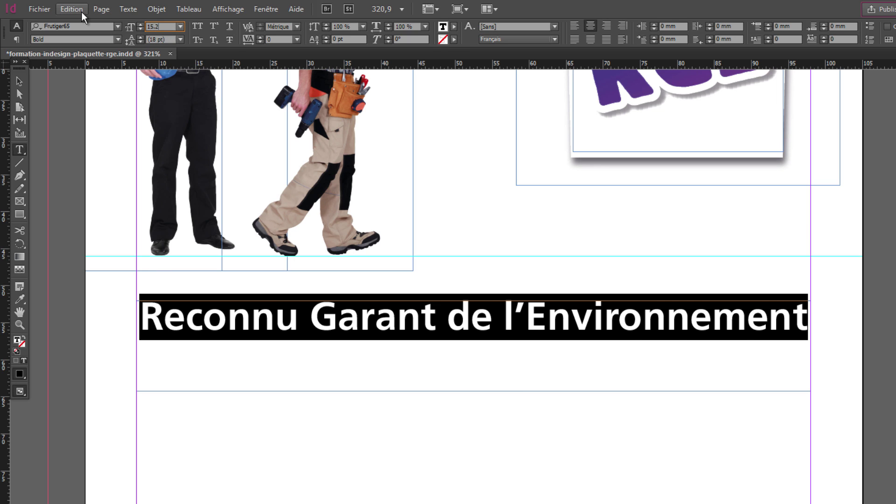
key(Return)
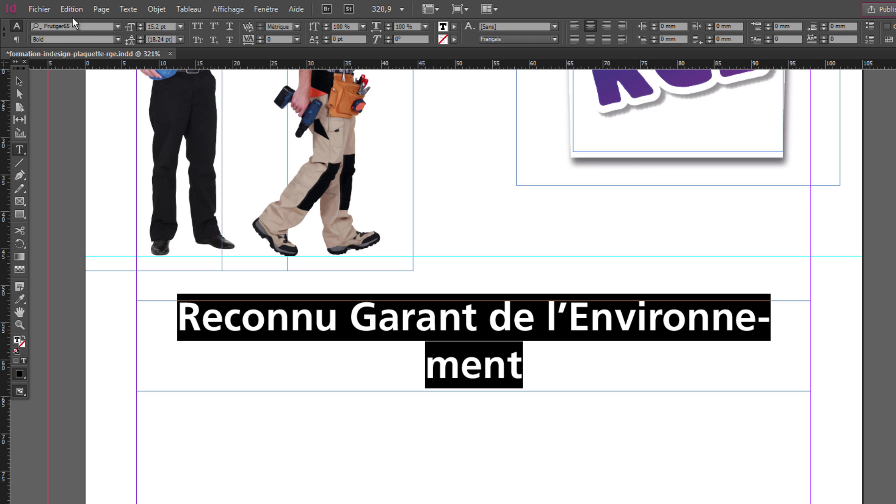
Extend the heading's text frame across the full page width, from X 0 mm to 105 mm wide
click(20, 81)
drag(136, 343, 87, 341)
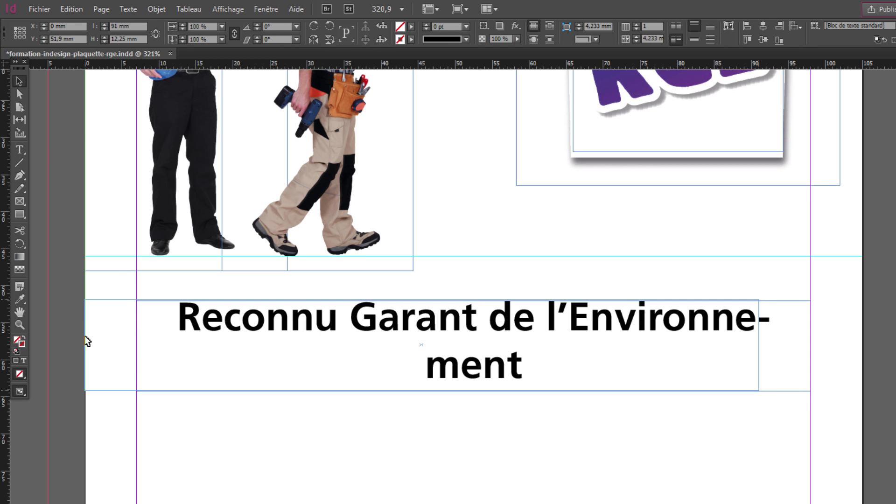
drag(758, 343, 862, 346)
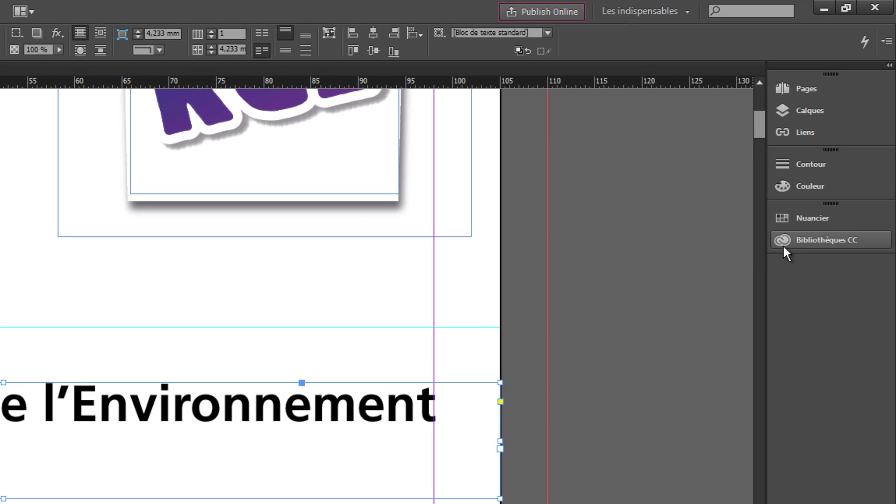
Start a new colour swatch with the Quadrichromie type and CMJN mode
click(798, 216)
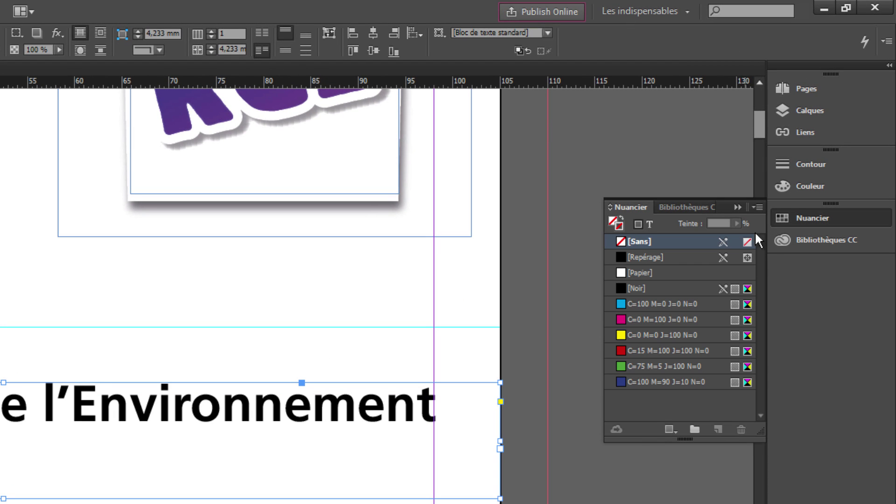
click(757, 207)
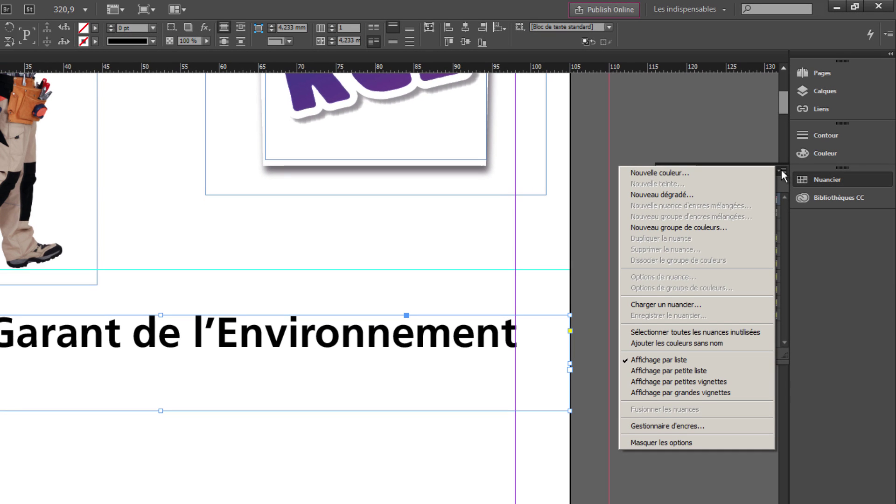
click(745, 171)
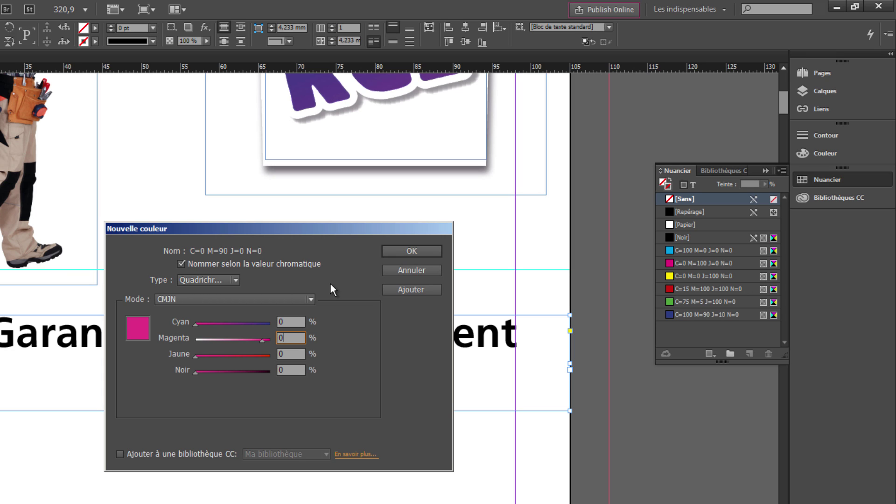
click(232, 279)
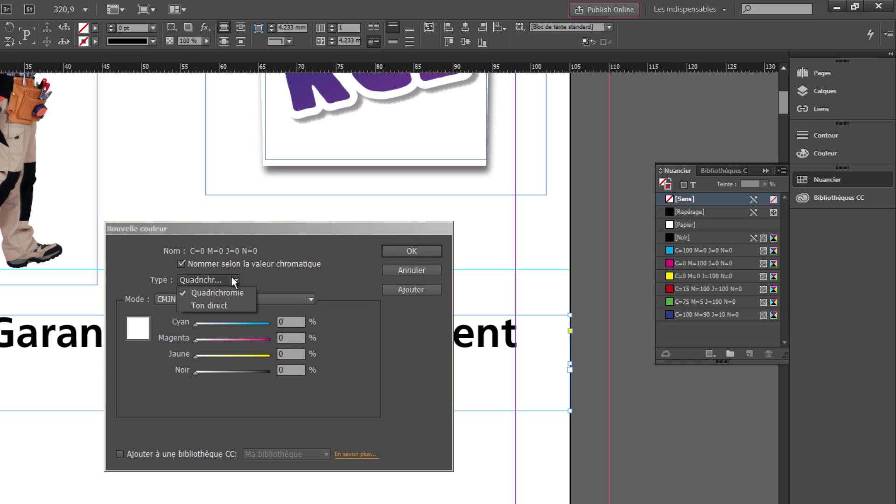
click(267, 282)
click(309, 298)
click(310, 298)
key(Tab)
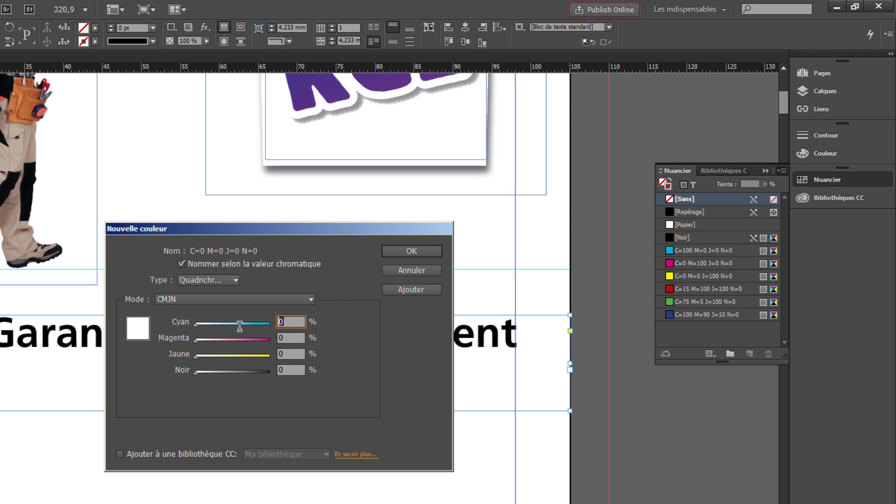
Define the new swatch as 83% cyan and 90% magenta, and name it "Violet RGE"
text(83)
key(Tab)
text(90)
key(Tab)
key(Tab)
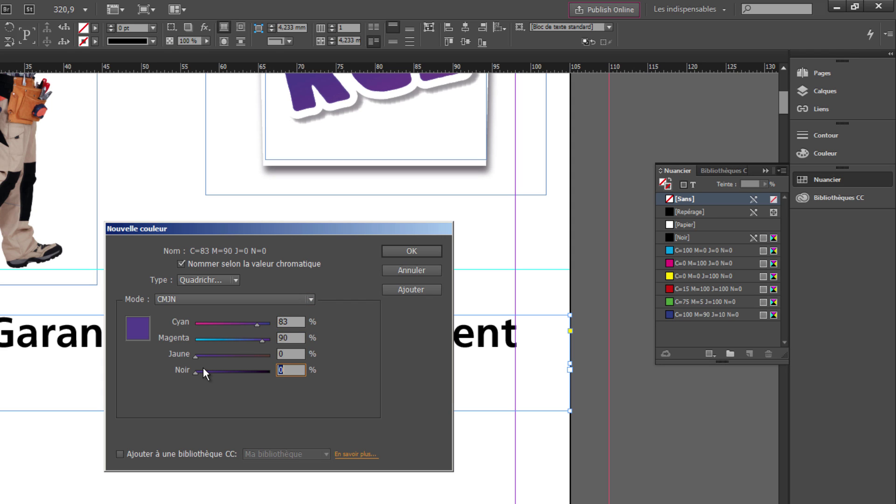
key(Tab)
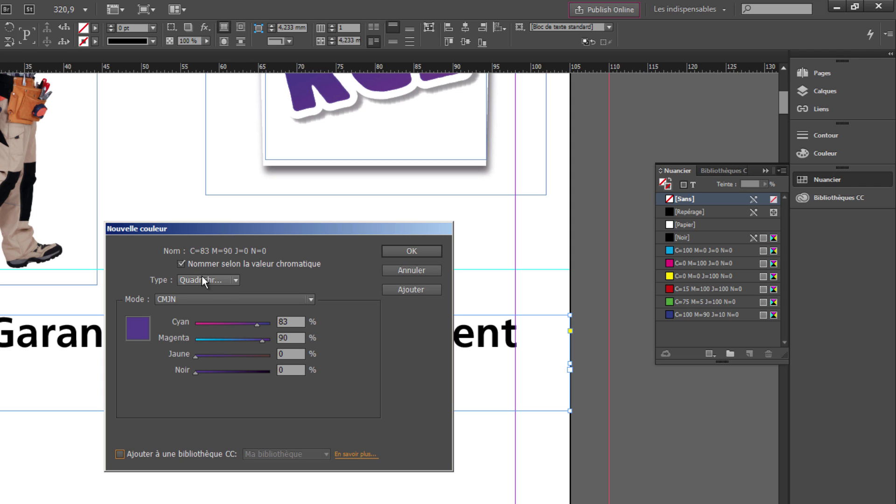
click(180, 264)
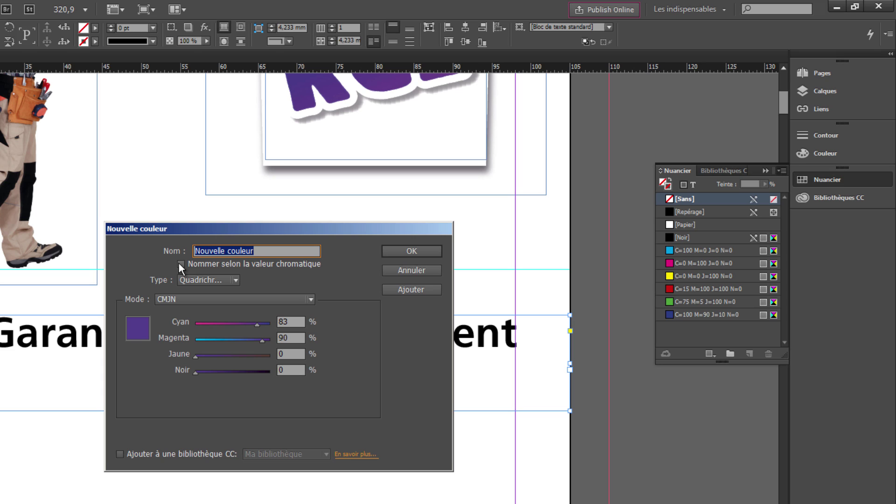
text(Violet)
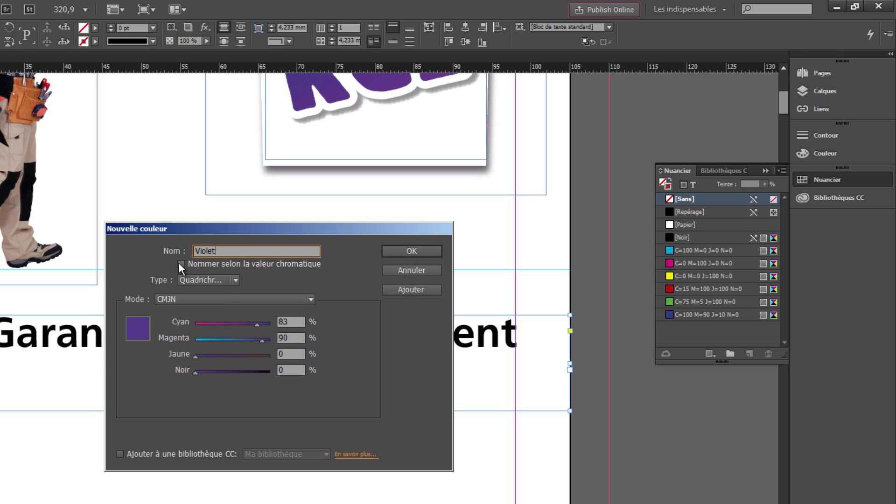
text( RGE)
click(417, 252)
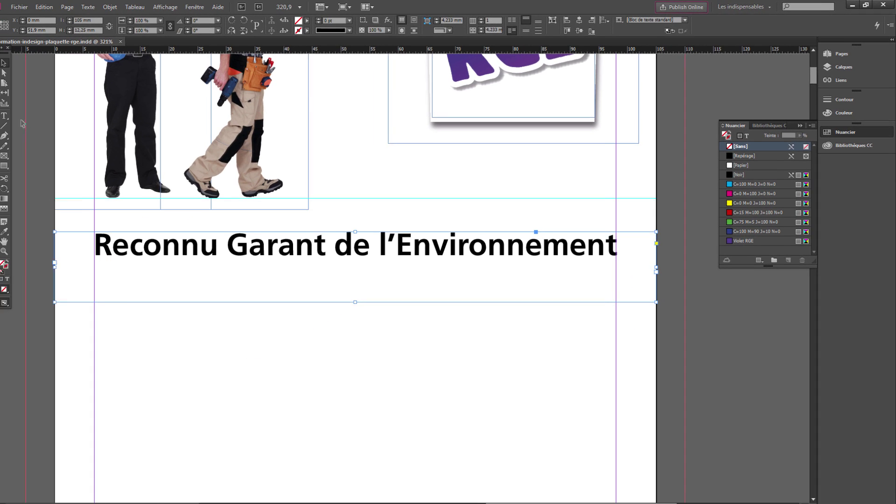
Colour the whole heading text with the Violet RGE swatch
click(15, 114)
drag(623, 242, 105, 238)
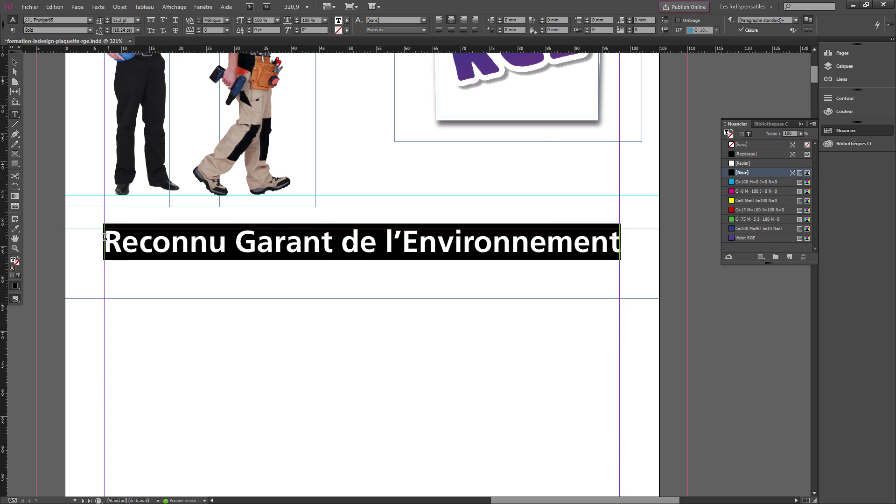
click(746, 239)
click(473, 278)
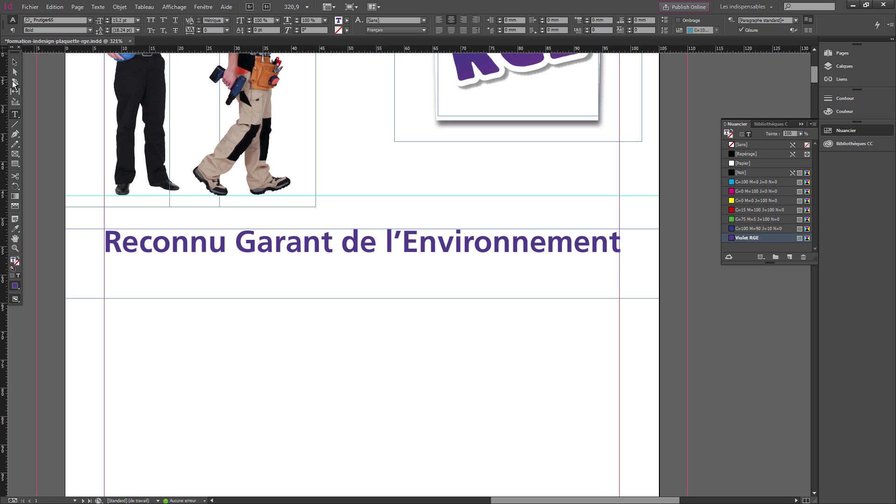
Move the heading frame up over the men's legs, to Y 35.3 mm, and give its text a [Papier] outline
click(15, 65)
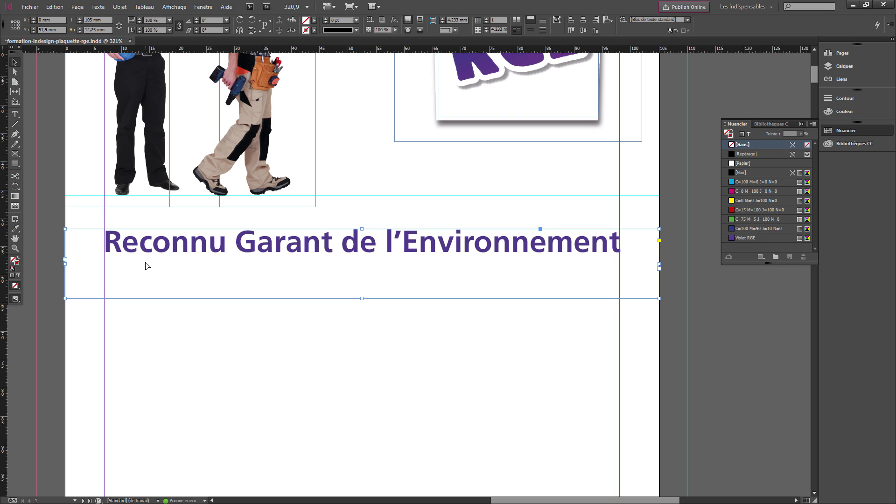
drag(150, 244, 148, 150)
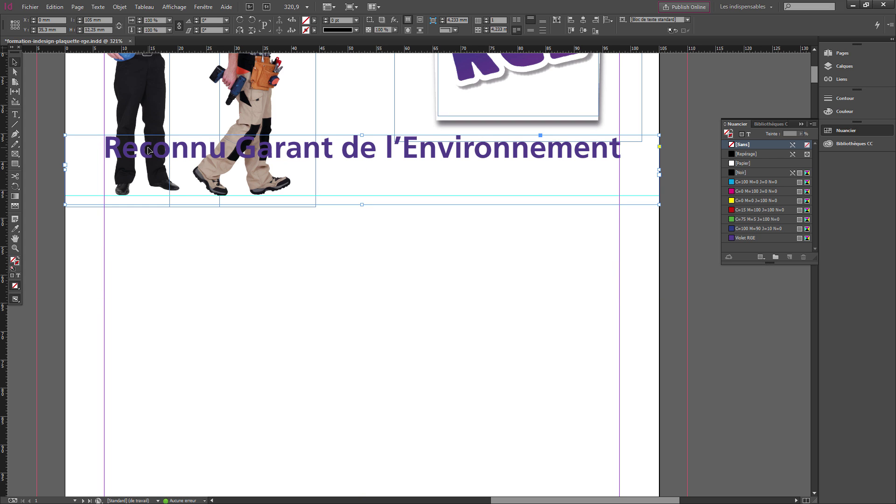
click(15, 115)
drag(111, 143, 651, 130)
click(654, 141)
triple_click(632, 150)
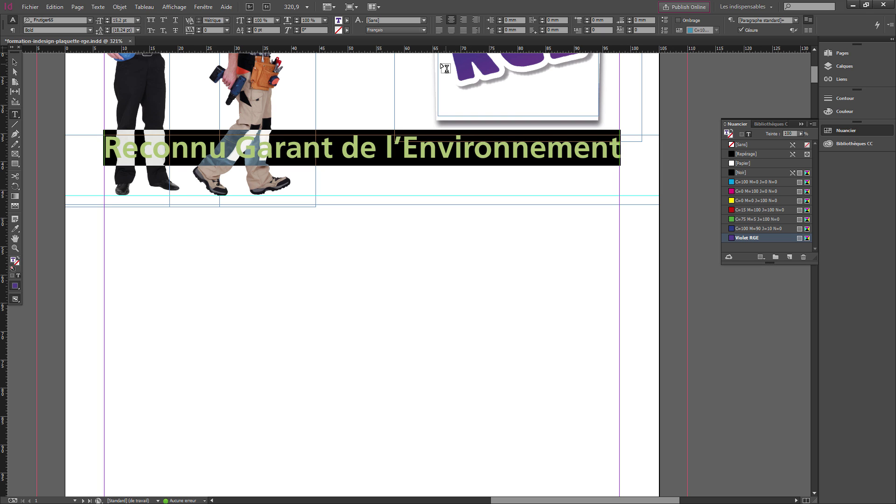
click(347, 29)
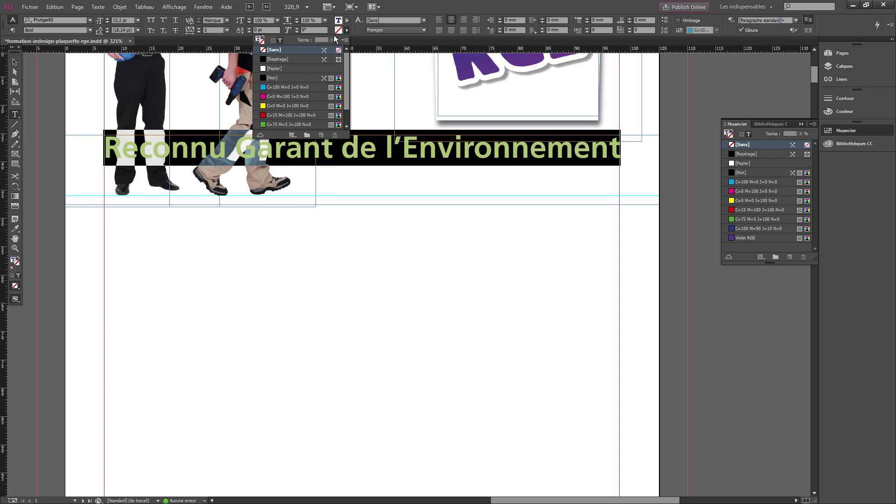
click(295, 68)
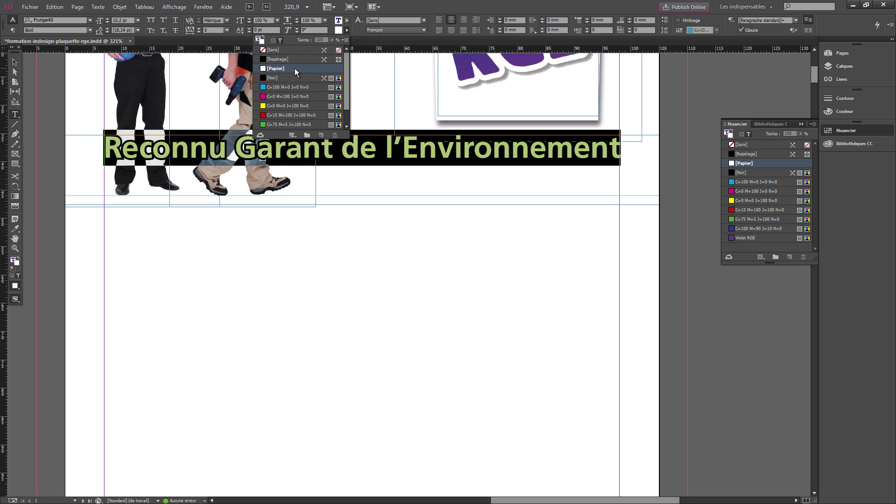
click(345, 187)
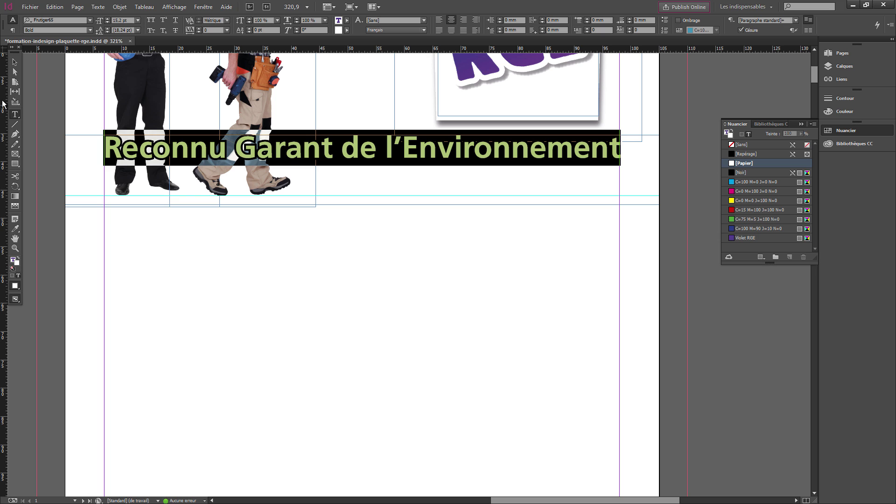
Set the outline weight of the whole heading text to 0.5 pt
click(14, 248)
drag(64, 106, 351, 231)
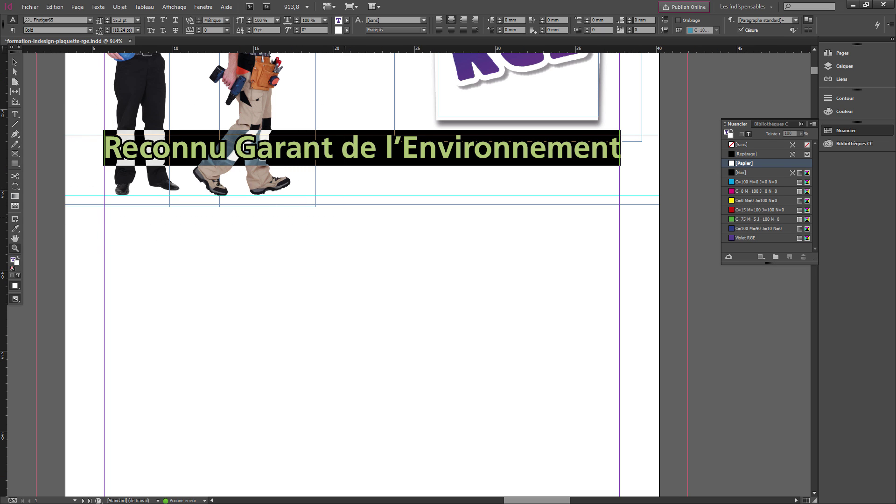
click(18, 62)
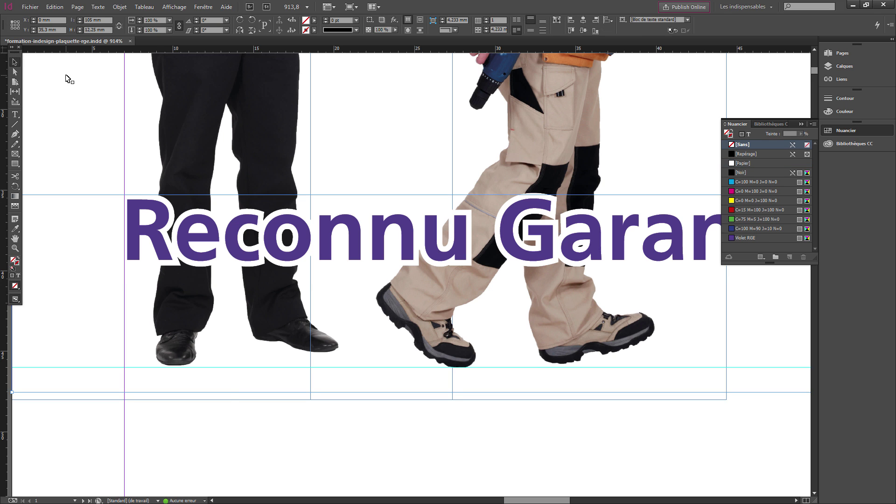
click(15, 114)
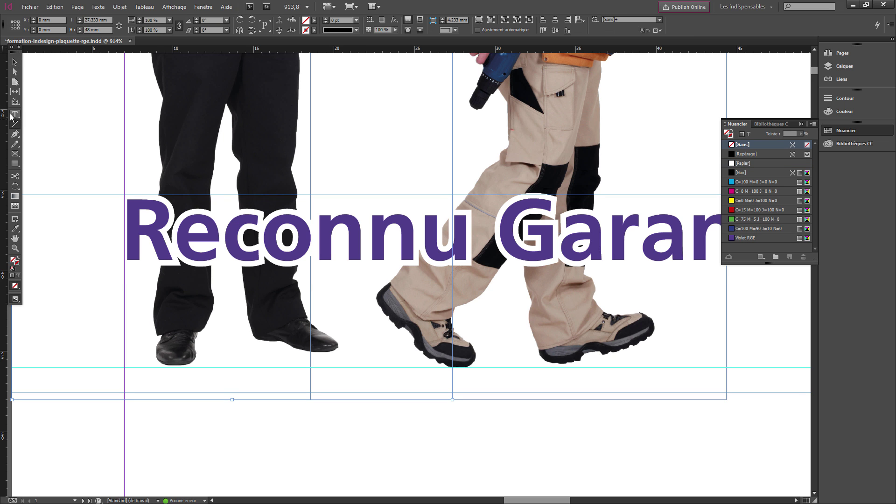
click(208, 222)
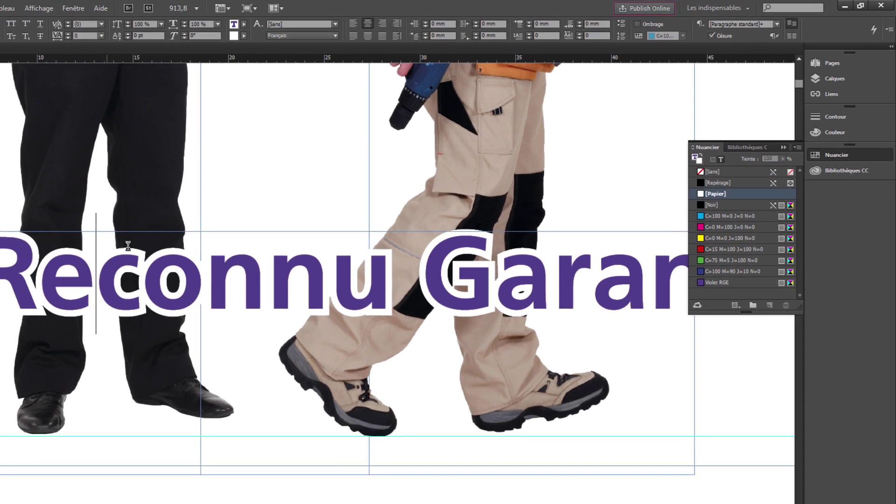
key(ctrl+a)
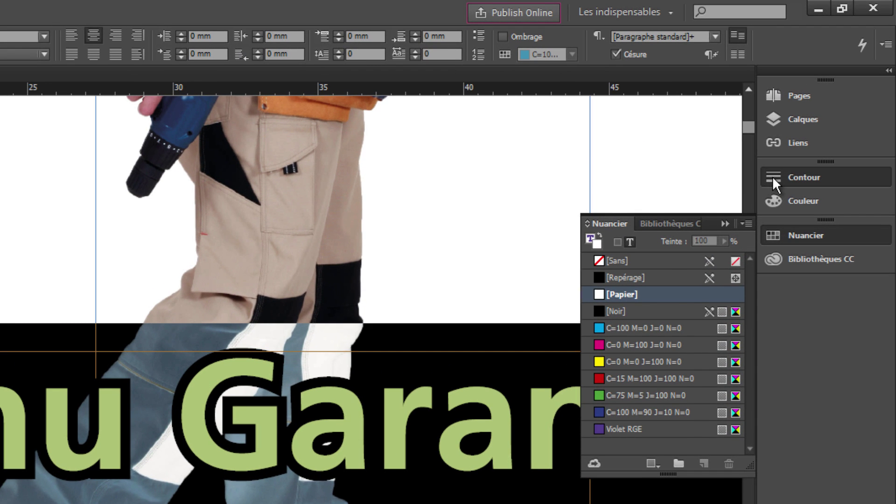
click(771, 178)
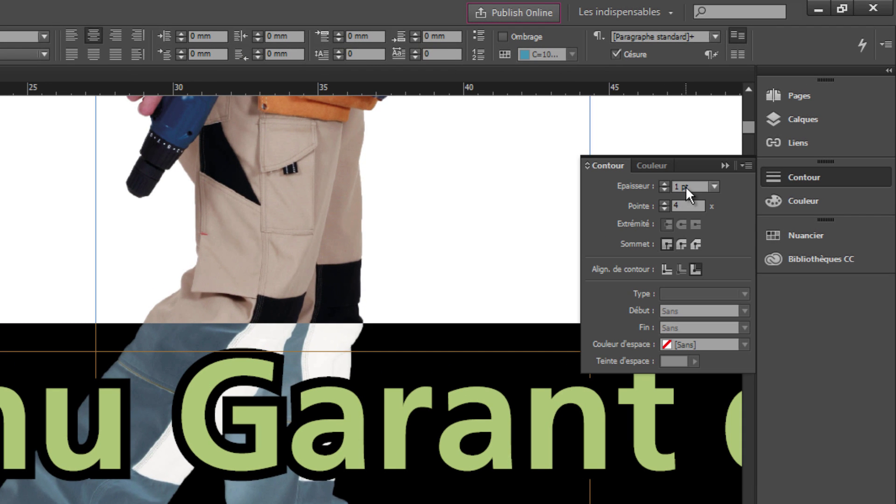
click(673, 187)
drag(671, 181, 649, 187)
text(0,5)
key(Return)
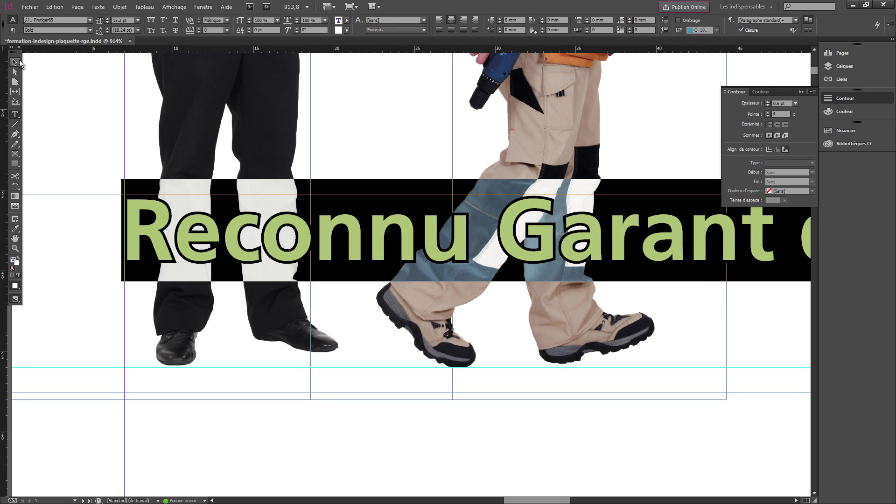
click(16, 61)
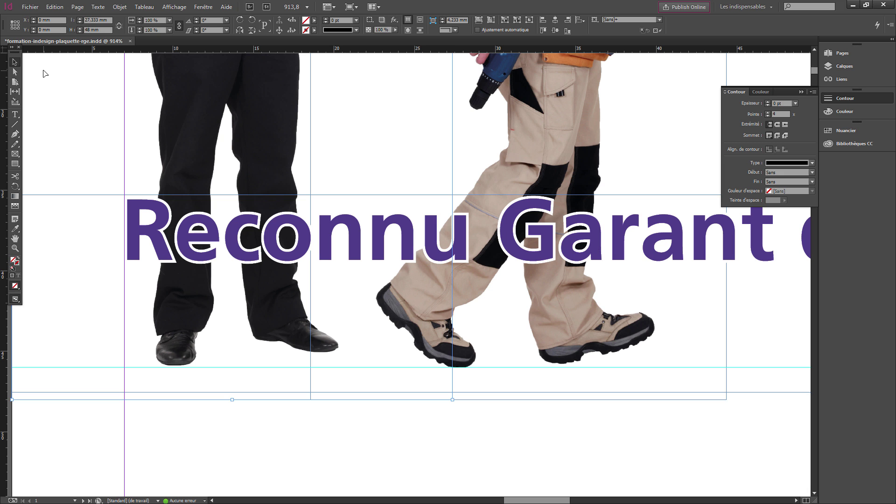
Examine the page header in Aperçu screen mode with nothing selected
key(ctrl+minus)
key(ctrl+minus)
key(ctrl+minus)
key(ctrl+minus)
key(ctrl+minus)
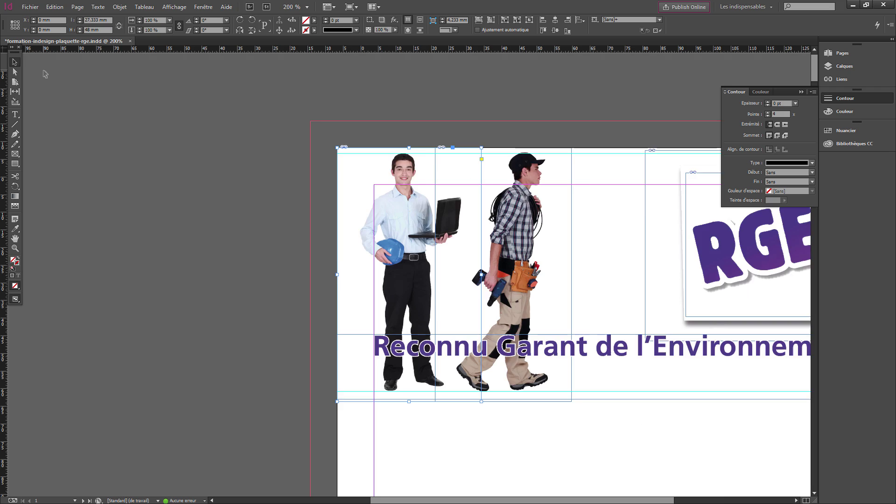
key(ctrl+minus)
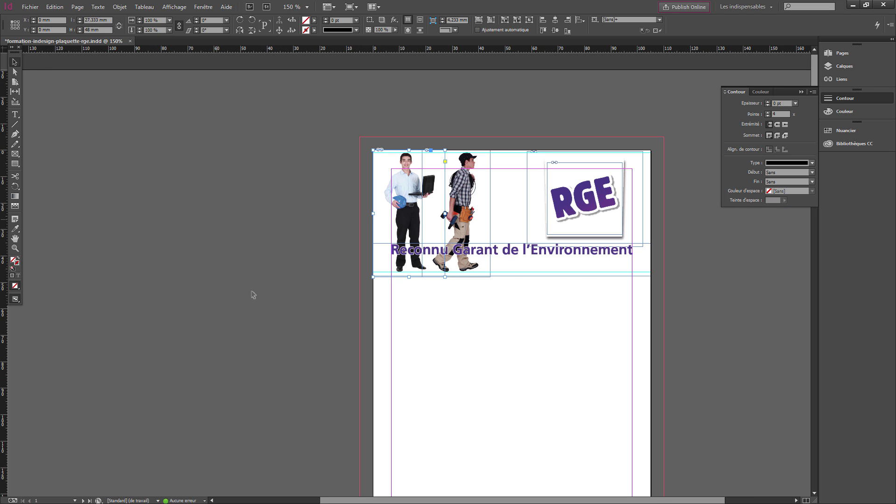
click(261, 304)
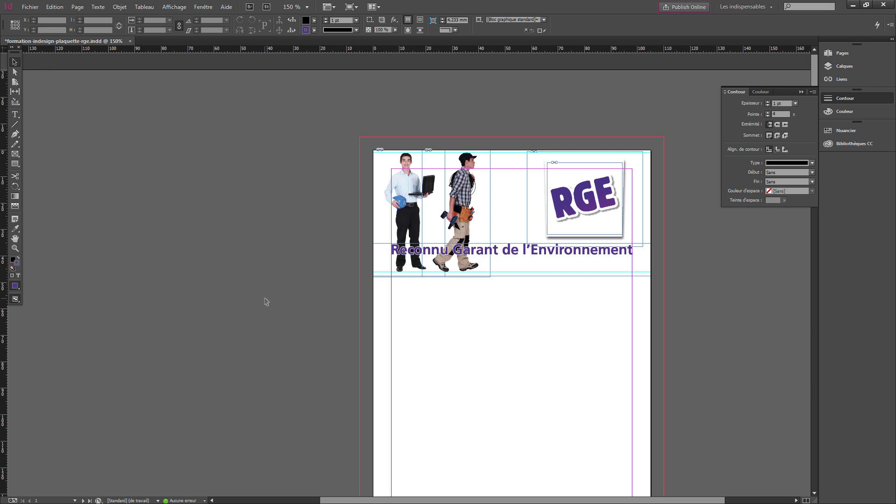
click(17, 299)
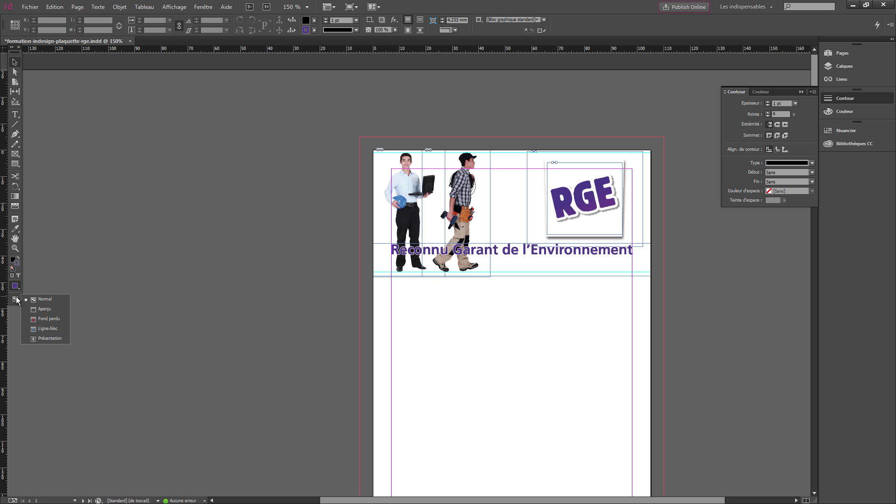
click(45, 309)
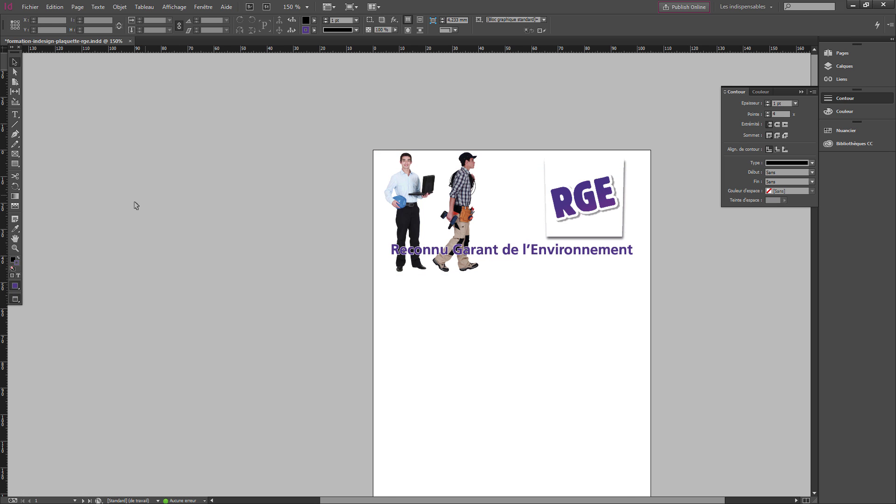
click(18, 250)
drag(333, 135, 676, 294)
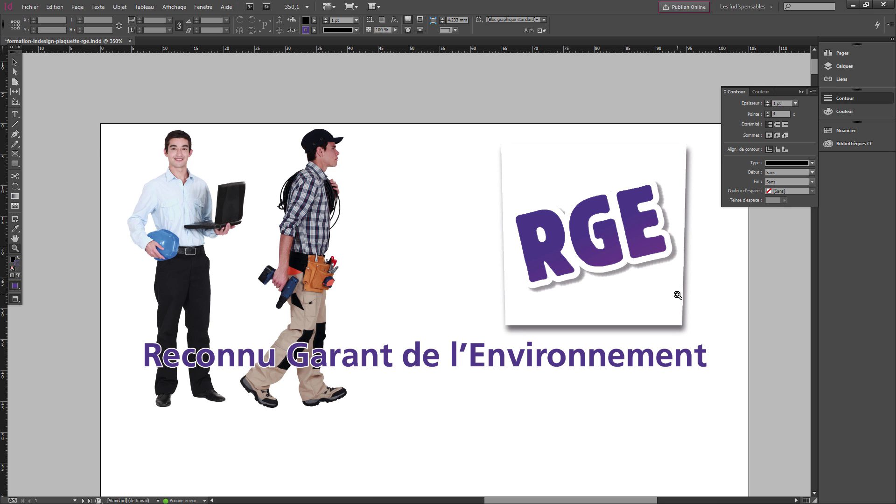
Shift the photos of the two men down together to Y 1.25 mm
click(14, 62)
click(189, 178)
shift+click(319, 172)
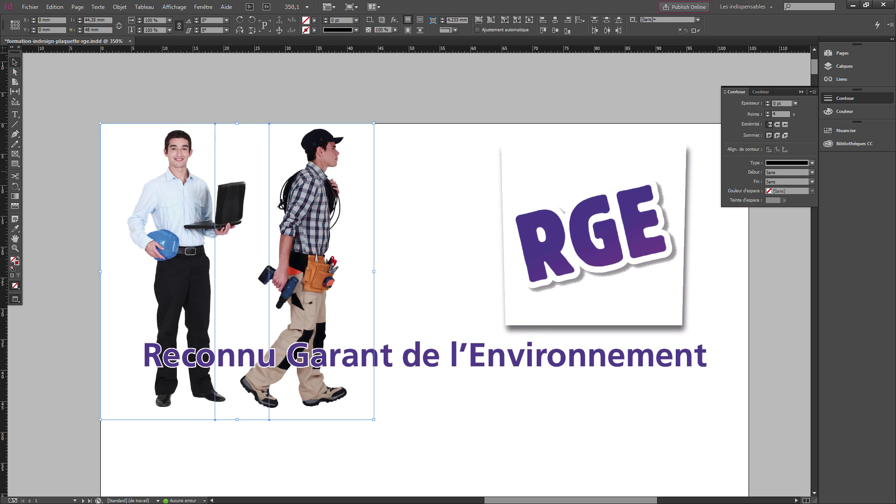
drag(319, 177, 321, 194)
key(Up)
key(Up)
key(Up)
key(Up)
key(Up)
key(Up)
key(Up)
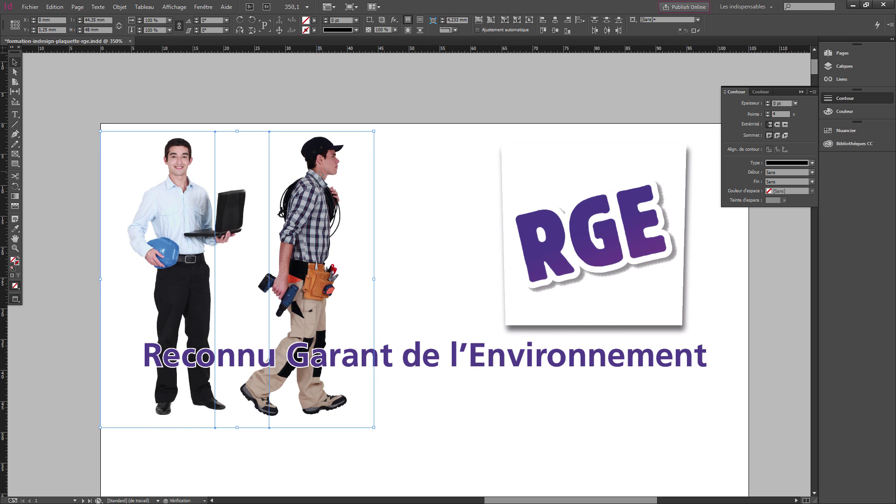
click(201, 85)
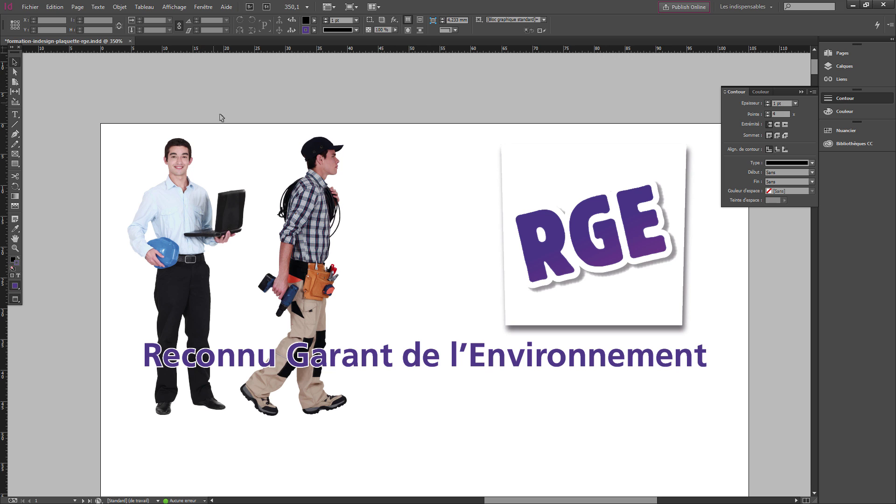
Reduce the RGE logo proportionally to about 27 mm wide and centre it horizontally with the white card behind it
click(561, 220)
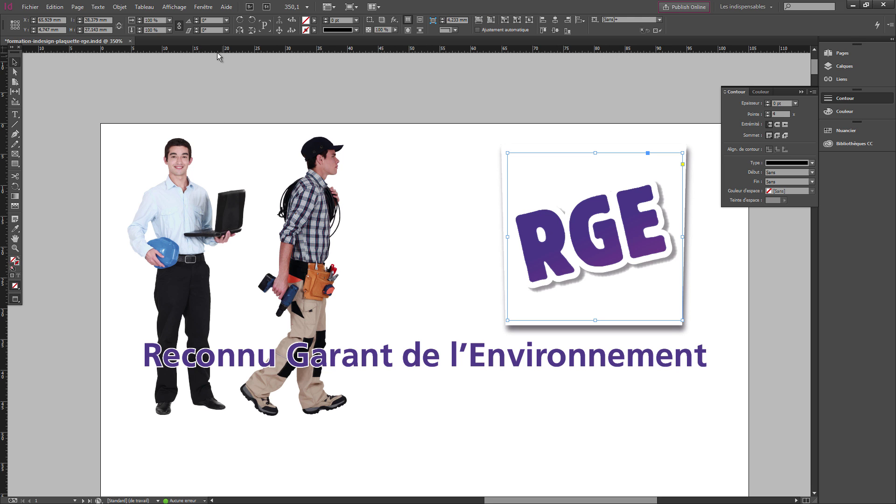
click(140, 23)
click(141, 22)
click(140, 23)
click(141, 22)
click(141, 23)
click(602, 321)
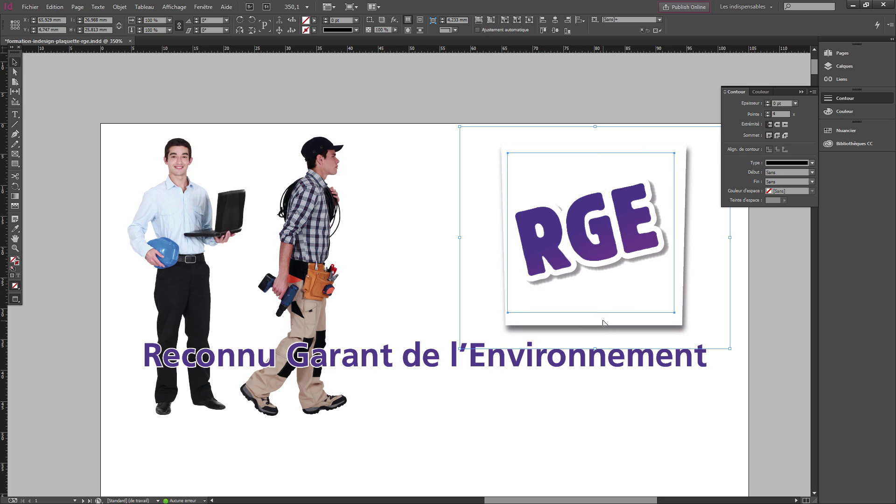
click(556, 19)
click(555, 86)
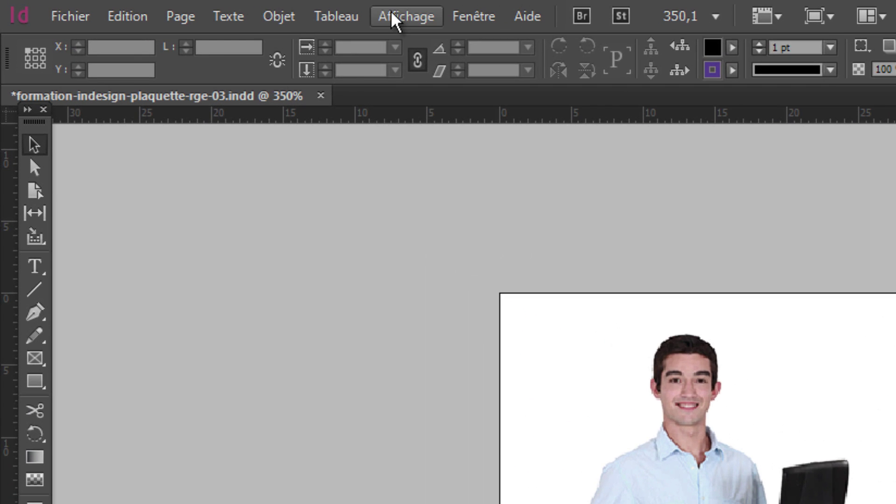
Fit the whole page in view and prepare the Line tool with its fill set to [Sans]
click(169, 8)
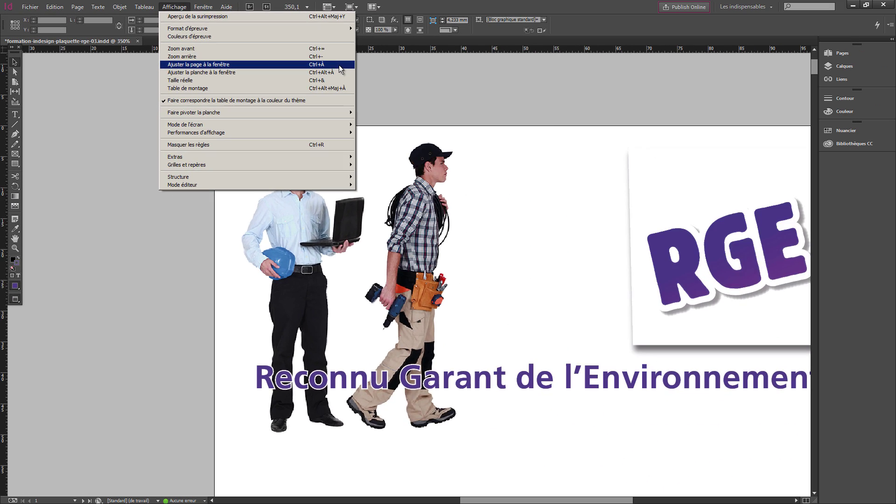
click(339, 66)
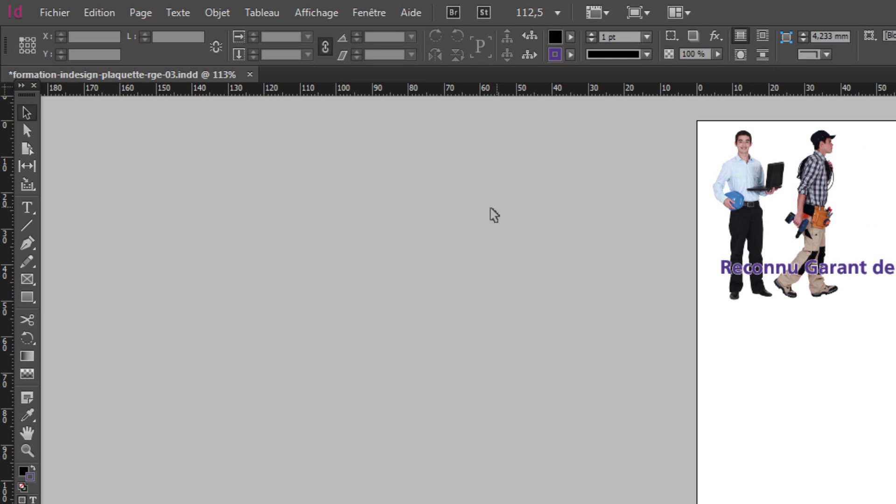
click(27, 226)
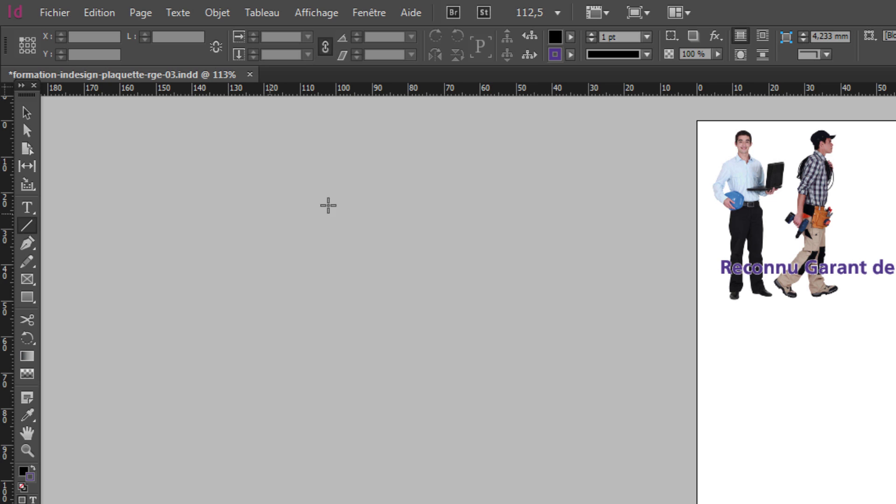
click(571, 37)
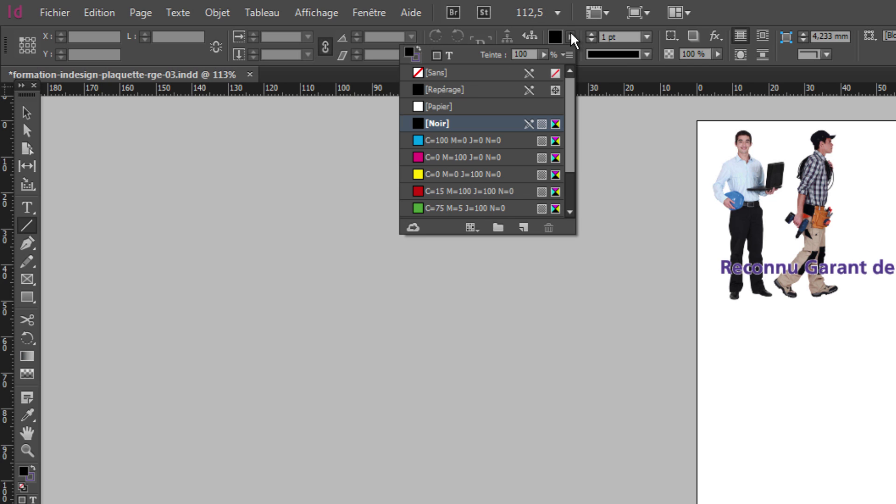
click(439, 74)
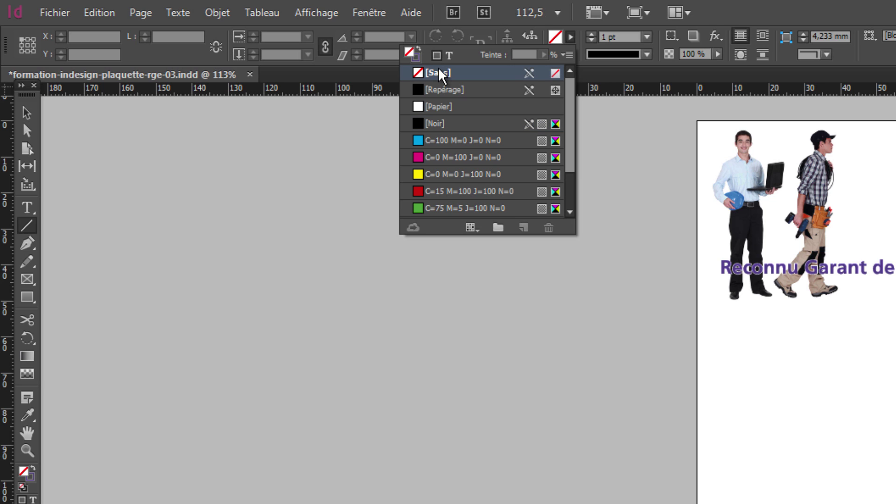
click(761, 11)
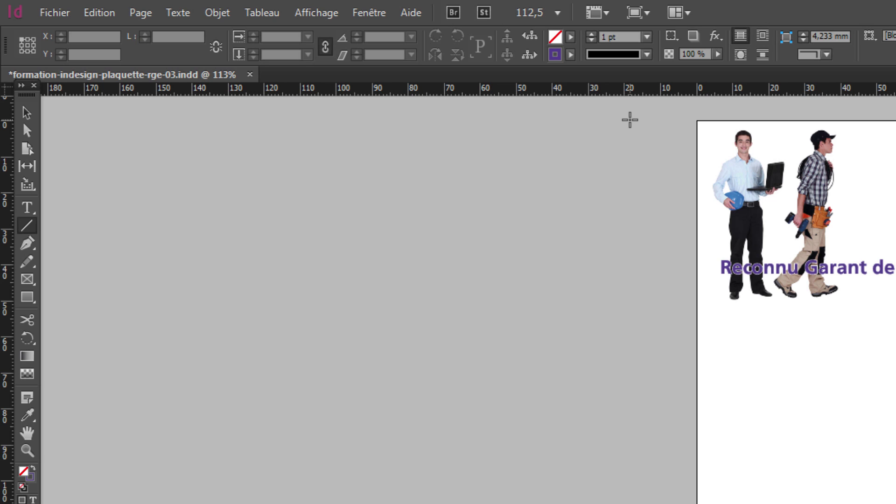
click(571, 55)
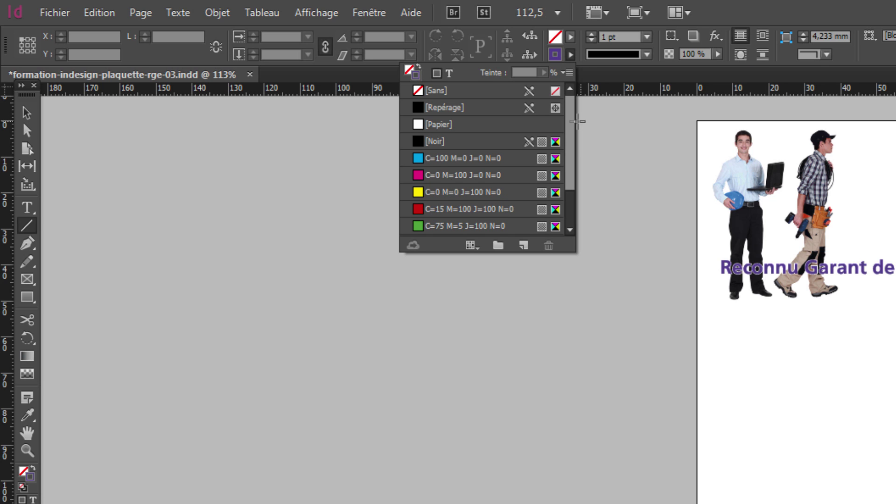
drag(566, 130, 582, 111)
click(594, 78)
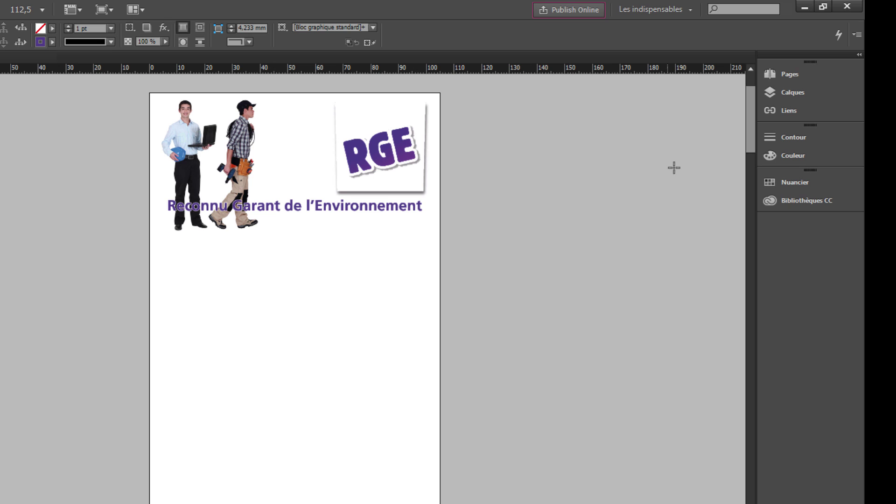
Define a new CMJN process colour swatch with Cyan 0 %, Magenta 0 %, Jaune 0 % and Noir 40 %
click(788, 186)
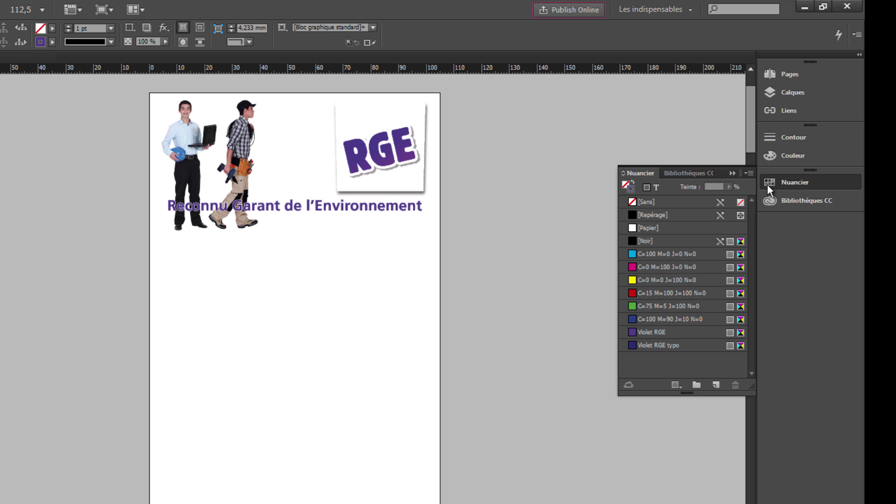
click(749, 172)
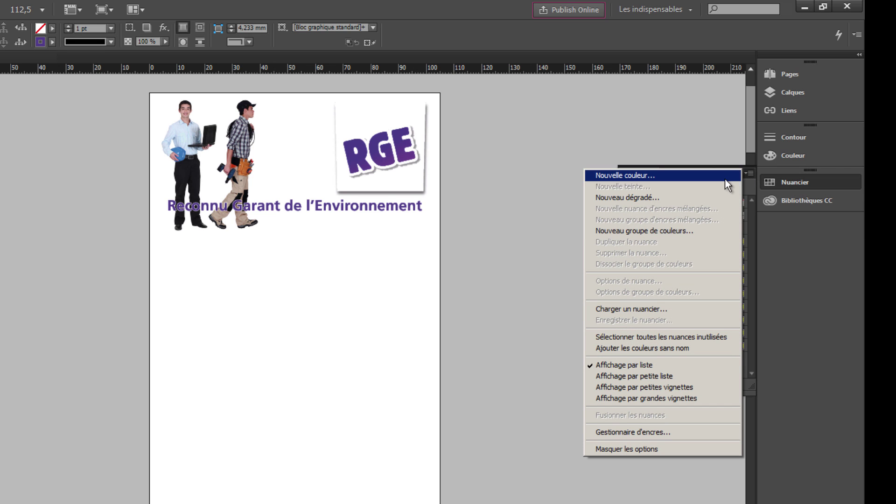
click(713, 174)
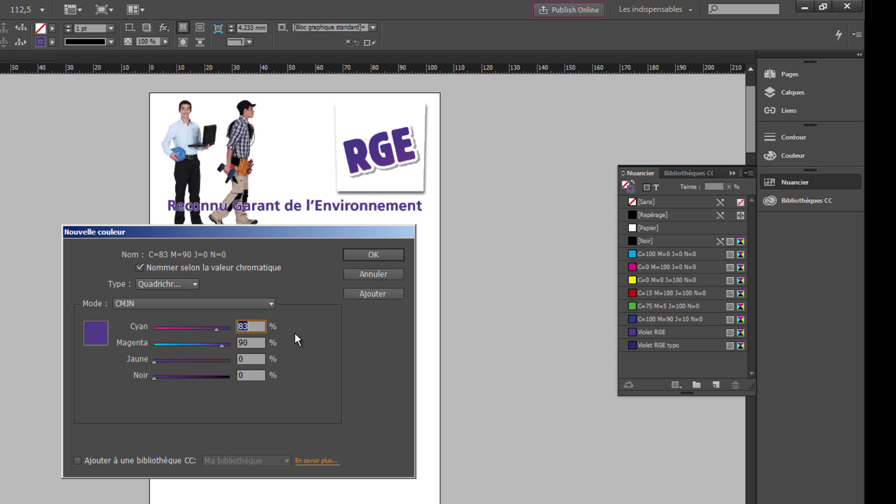
text(0)
key(Tab)
text(0)
key(Tab)
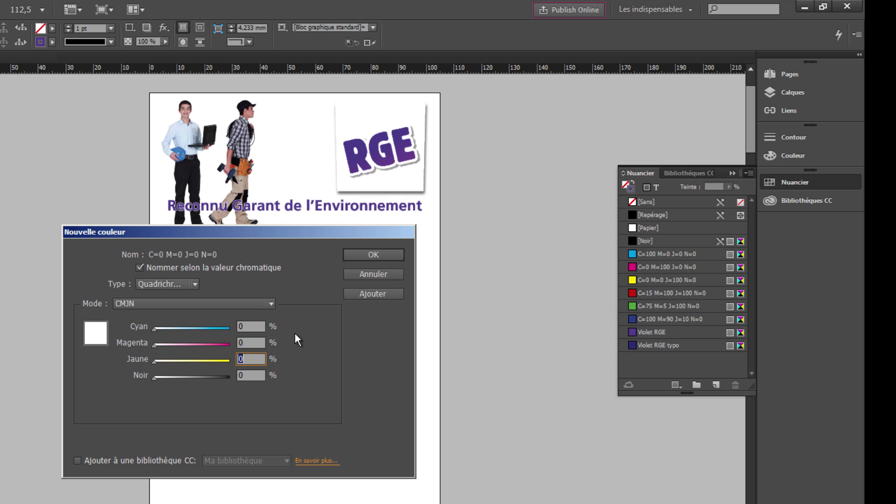
key(Tab)
text(40)
key(Tab)
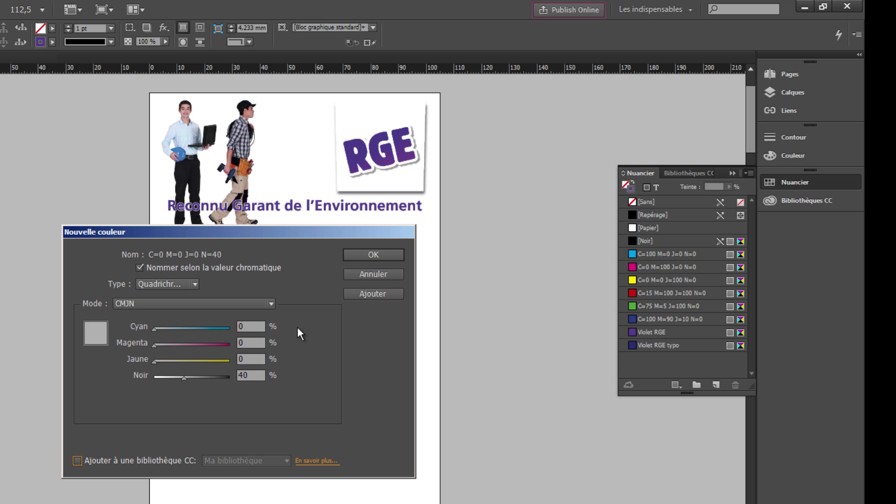
Name the new swatch Gris RGE instead of by its colour values, save it, and check it among the stroke colours
click(187, 265)
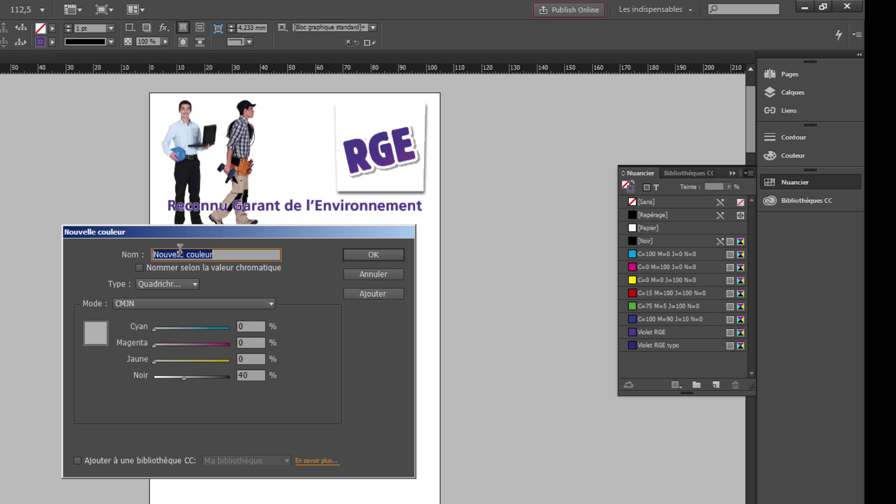
text(Gris RGE)
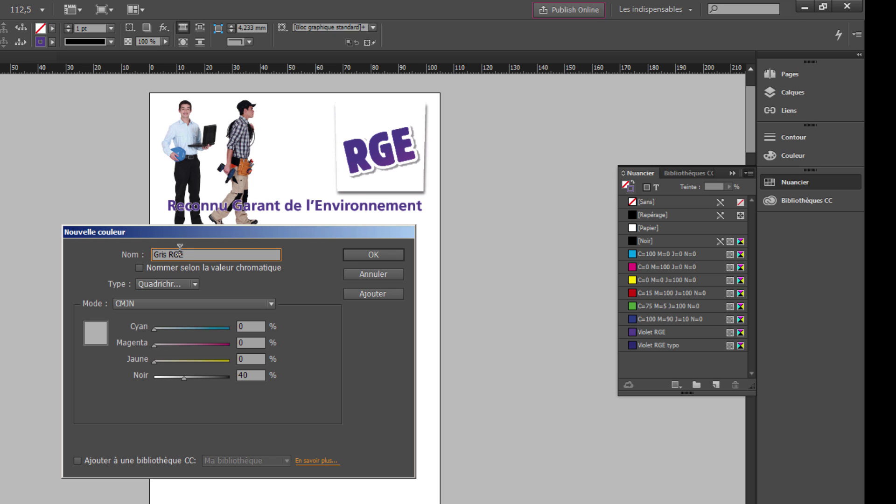
click(388, 256)
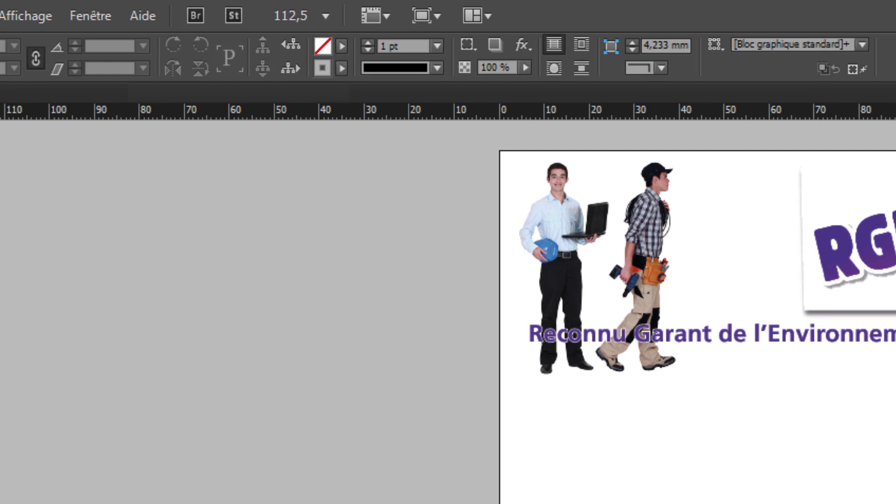
click(344, 68)
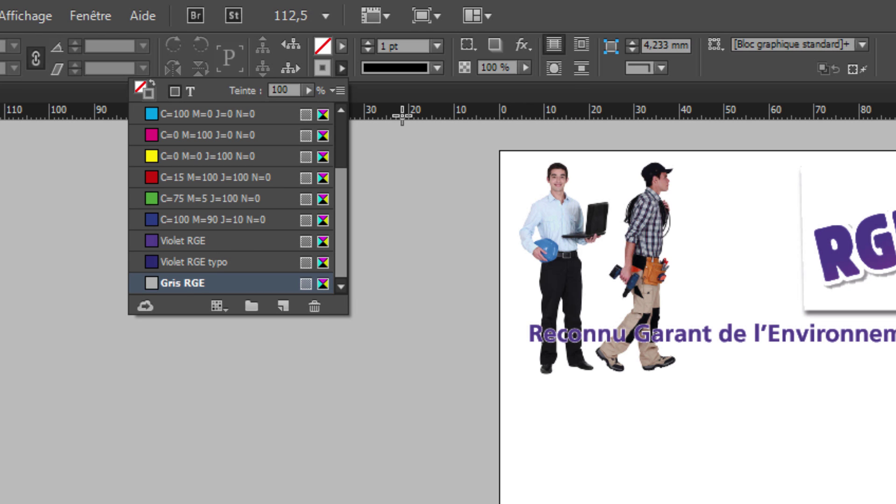
Draw two rising diagonal grey lines across the top of the cover, about 105.5 mm and 71.5 mm long
click(591, 9)
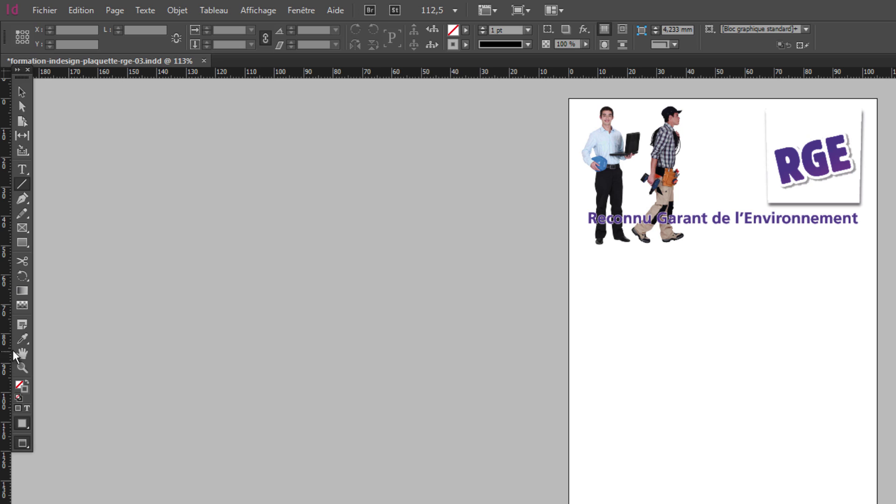
click(22, 368)
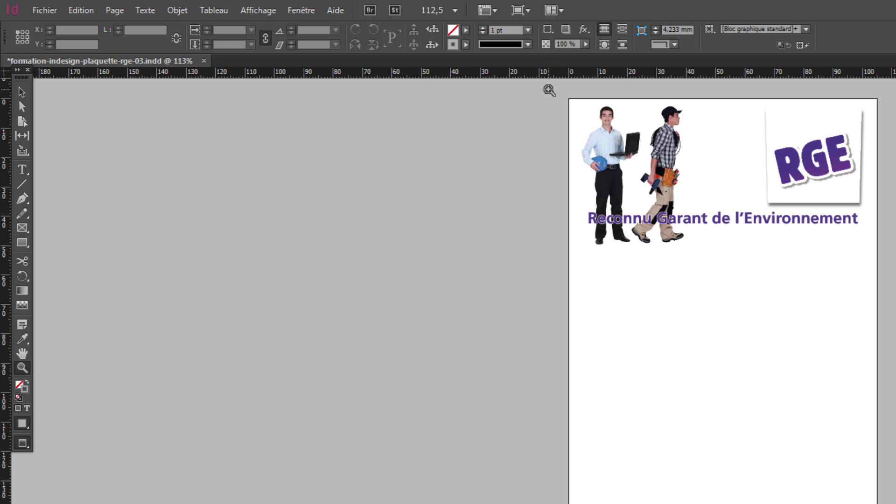
drag(549, 90, 895, 273)
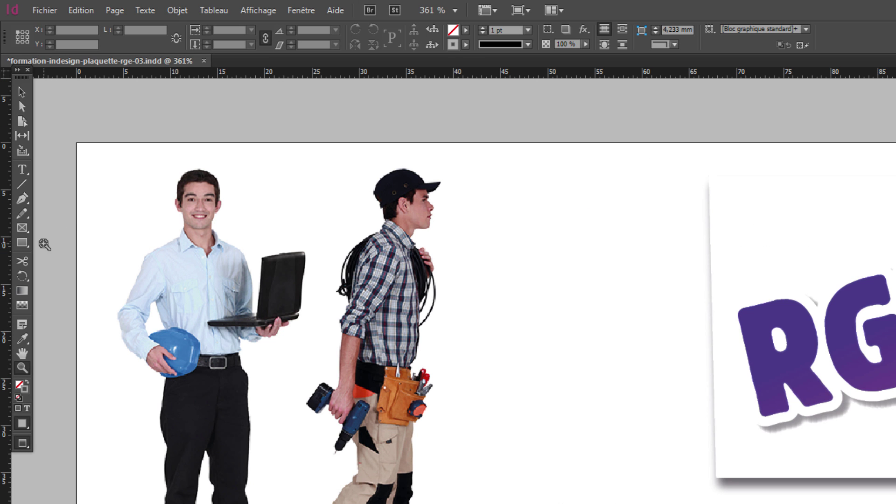
click(23, 184)
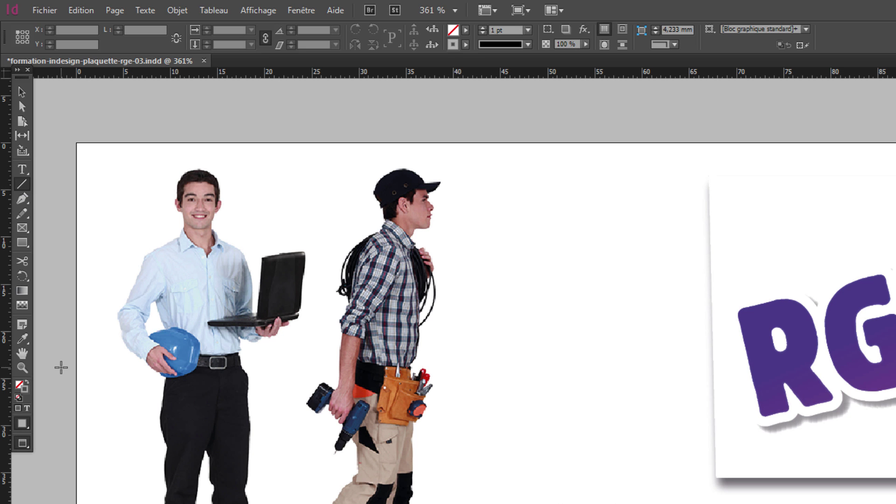
drag(63, 365, 895, 197)
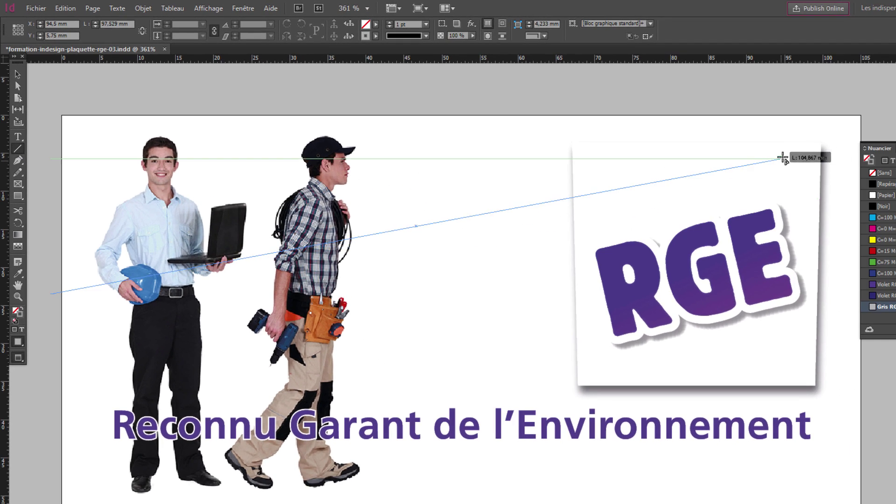
drag(783, 157, 832, 107)
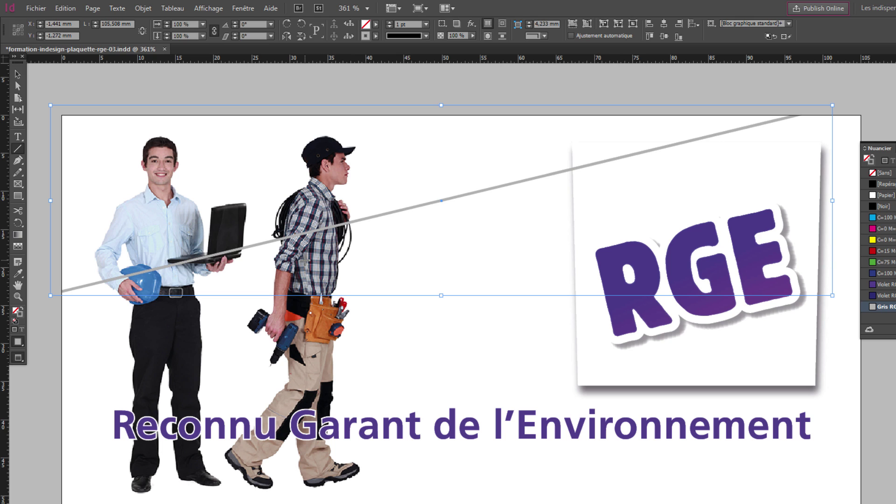
mouse_move(305, 259)
mouse_down()
mouse_move(426, 214)
mouse_move(760, 157)
mouse_move(842, 168)
mouse_up()
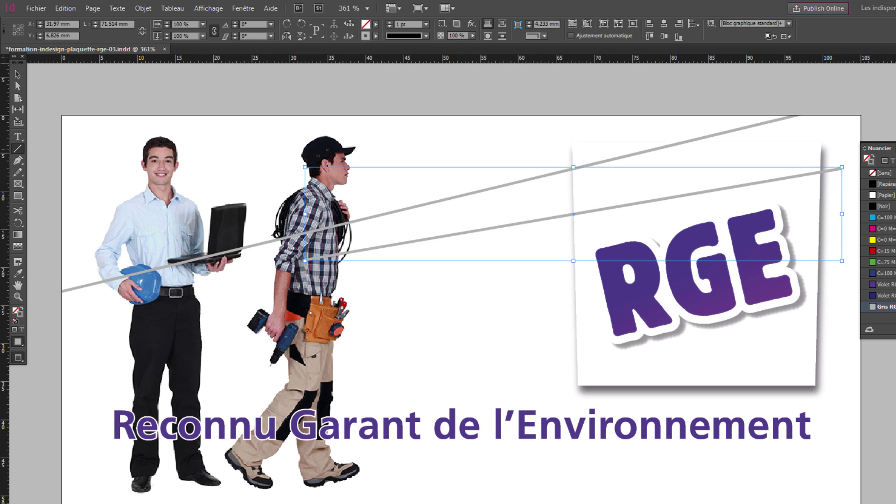
key(F5)
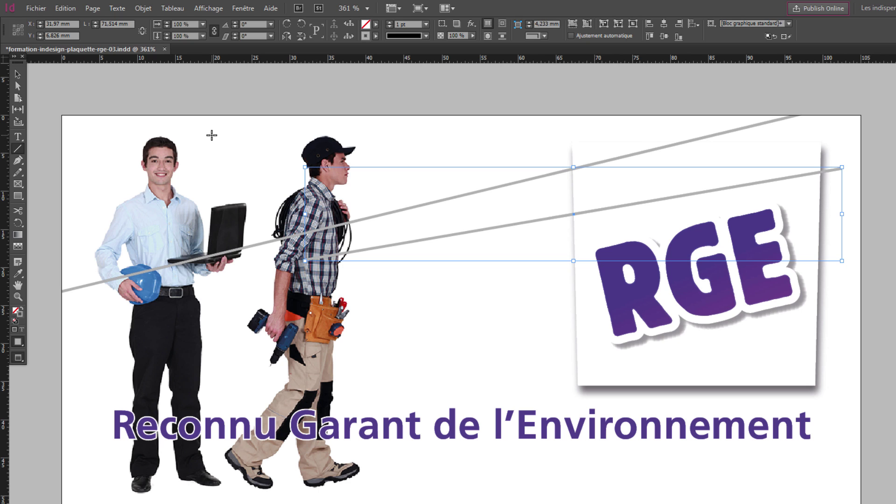
Set the stroke weight of both diagonal lines to 1.6 pt
click(17, 74)
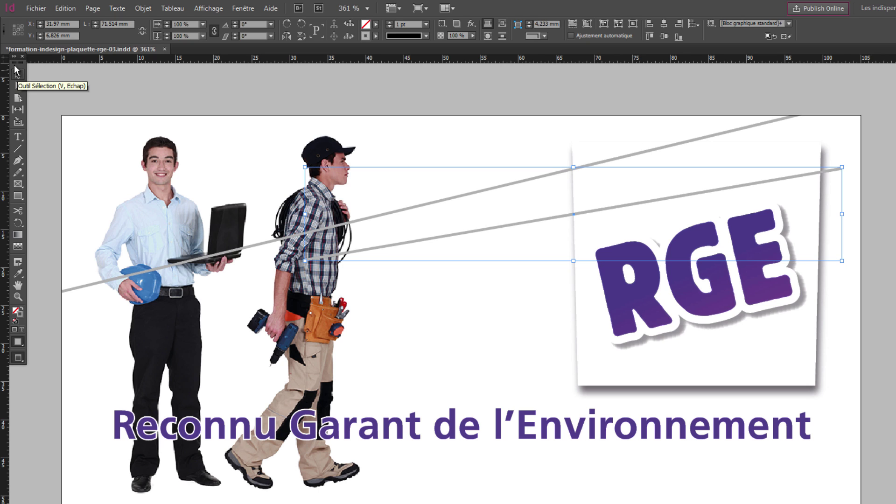
shift+click(707, 140)
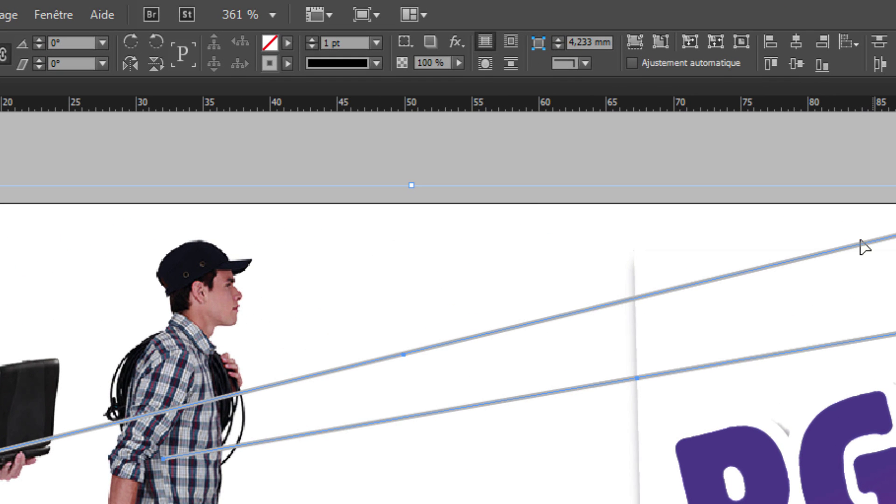
click(344, 41)
triple_click(344, 40)
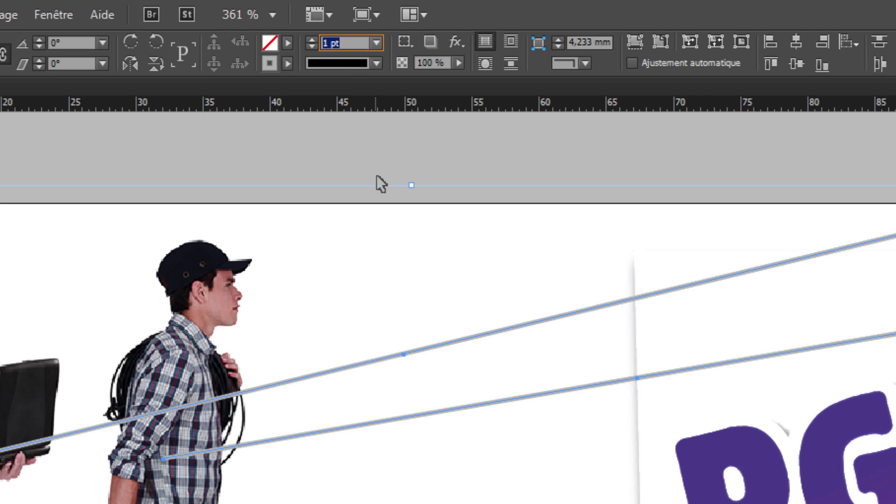
text(1.)
text(6)
key(Return)
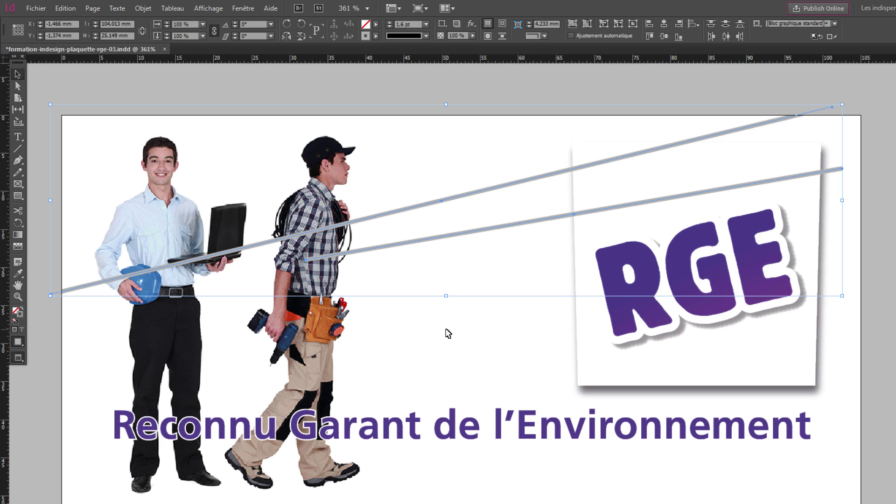
click(369, 351)
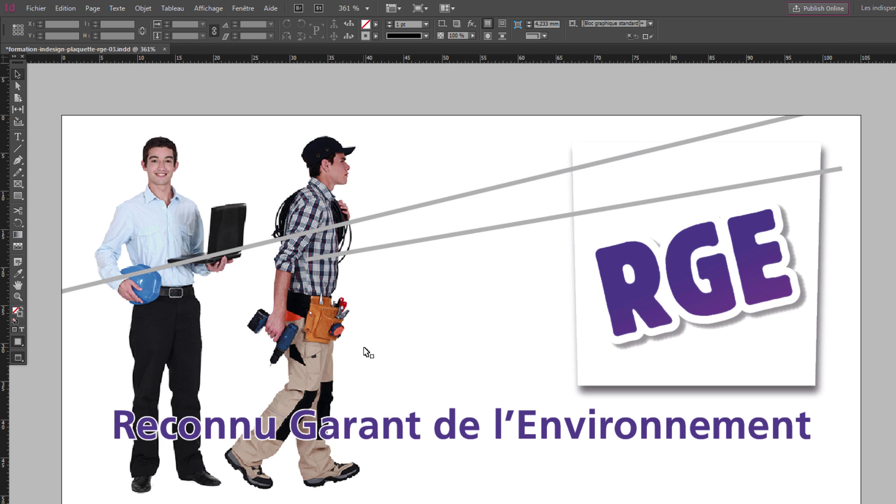
Change the stroke color of the lower diagonal line to the Violet RGE swatch
click(497, 232)
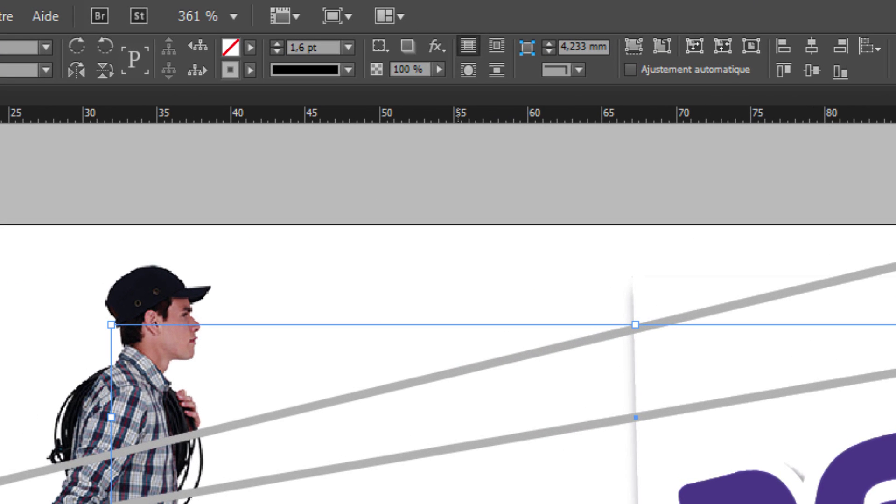
click(246, 69)
click(80, 252)
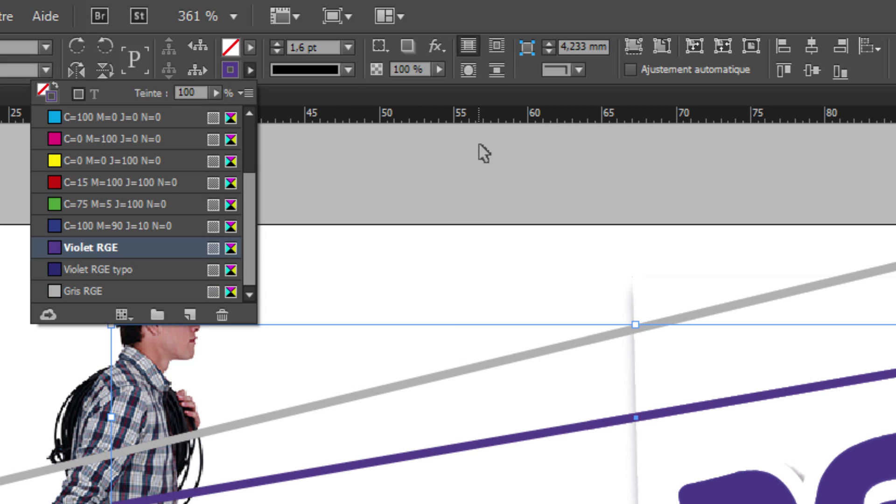
click(480, 96)
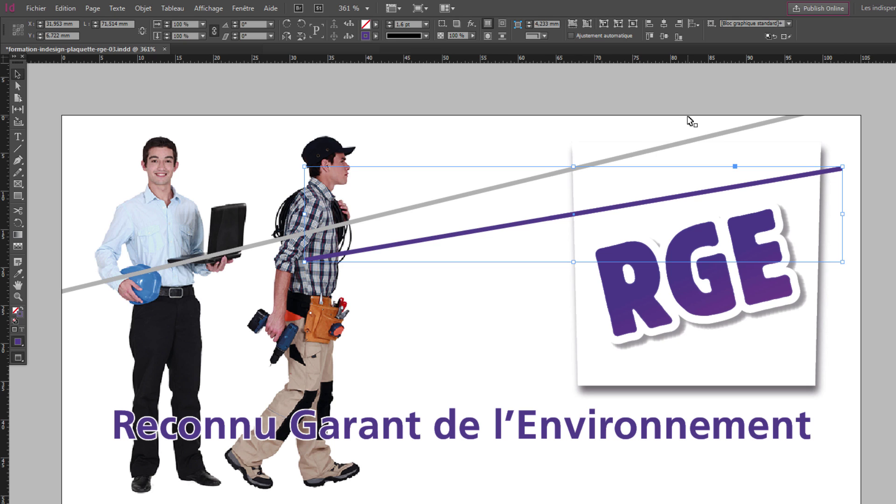
Send both diagonal lines to the back of the stacking order, behind the workers and the RGE logo
shift+click(698, 140)
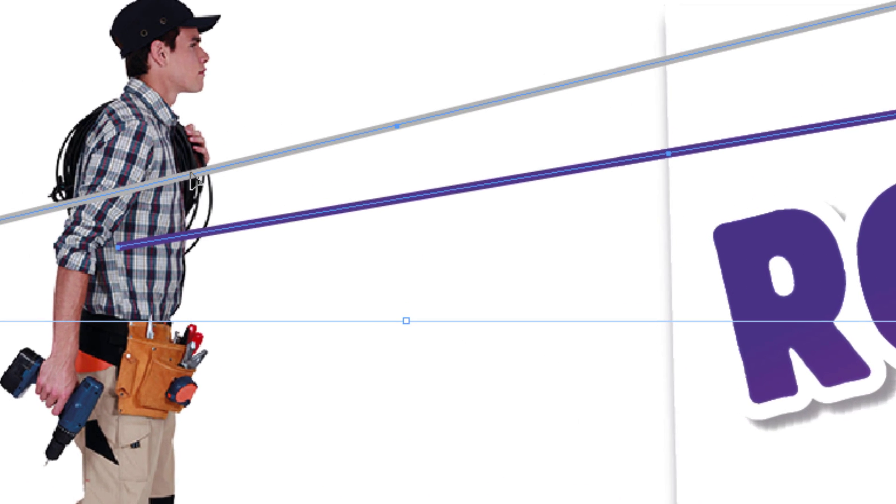
right_click(342, 224)
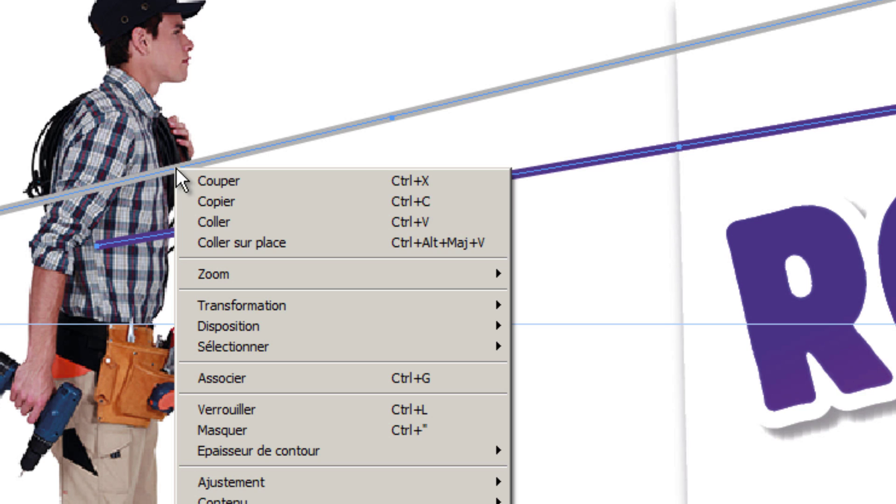
mouse_move(496, 333)
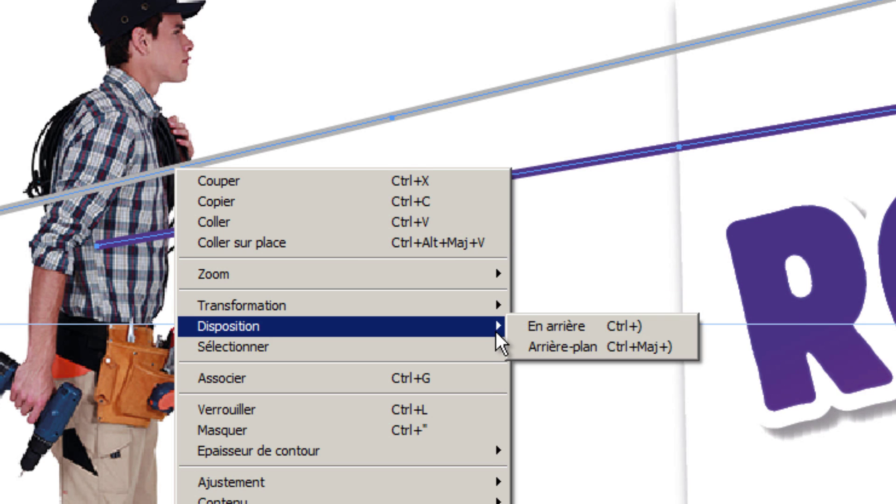
click(620, 349)
click(605, 94)
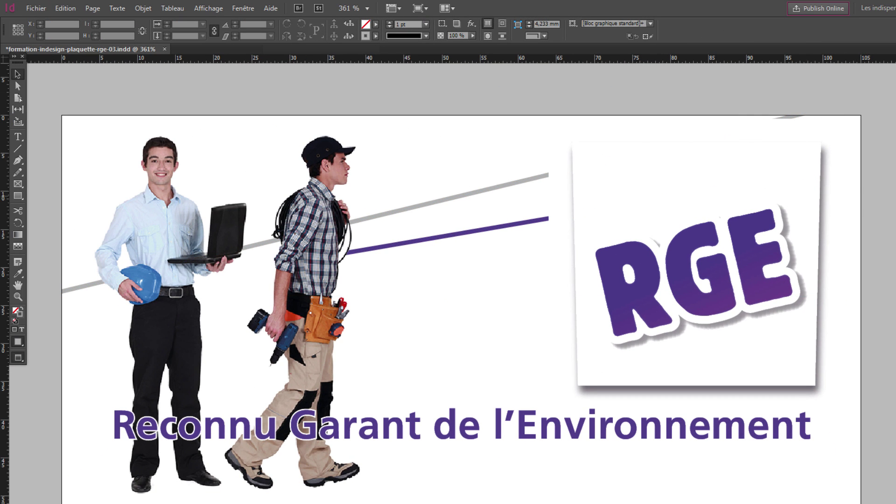
Send the RGE logo's image frame to the back so it sits beneath the diagonal lines
click(792, 306)
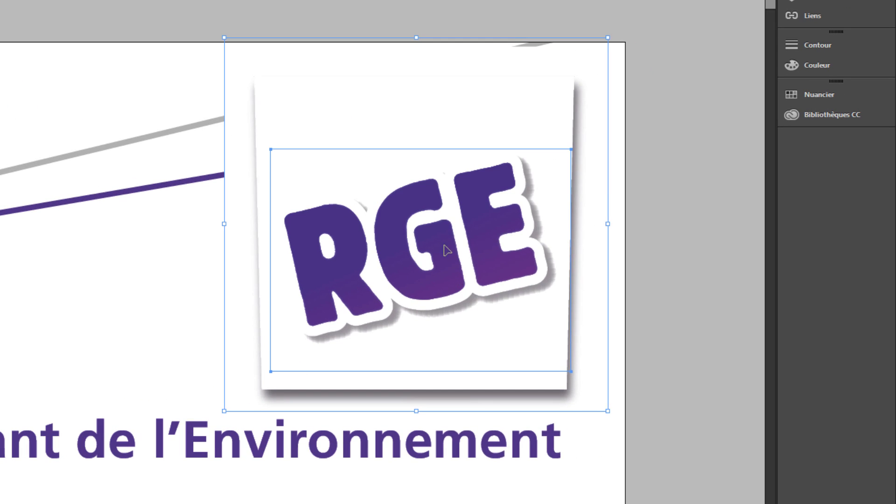
right_click(442, 217)
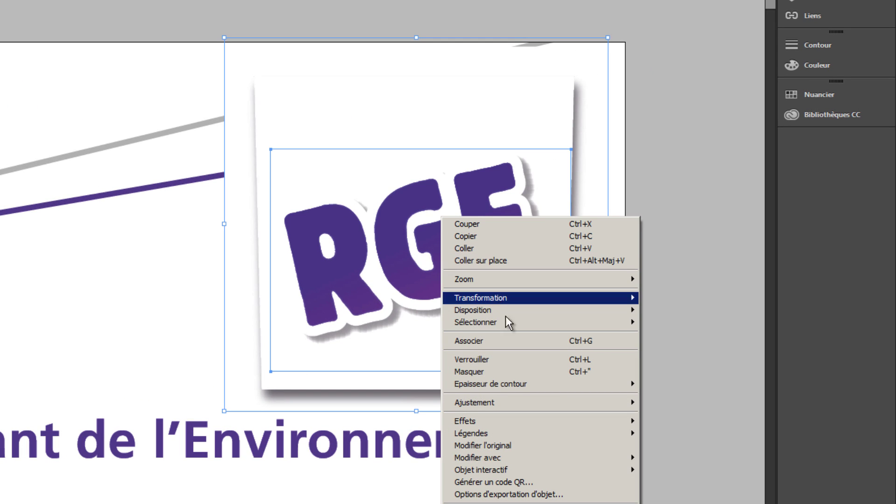
mouse_move(509, 312)
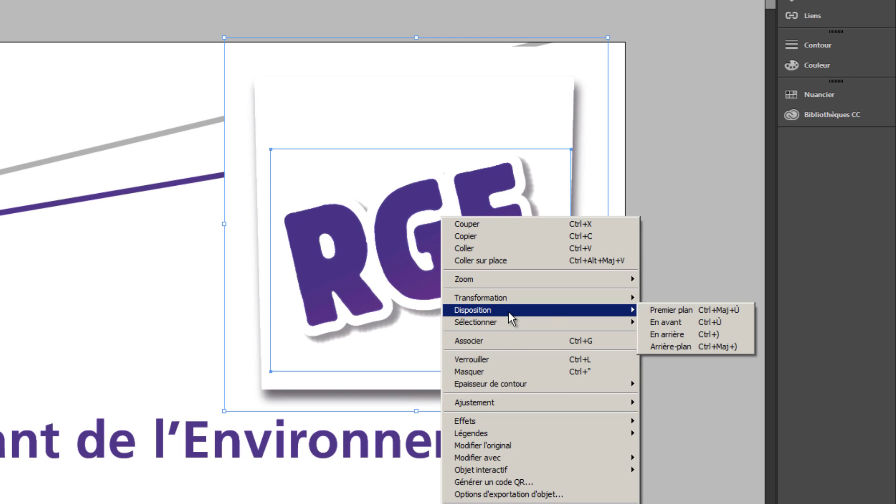
click(681, 347)
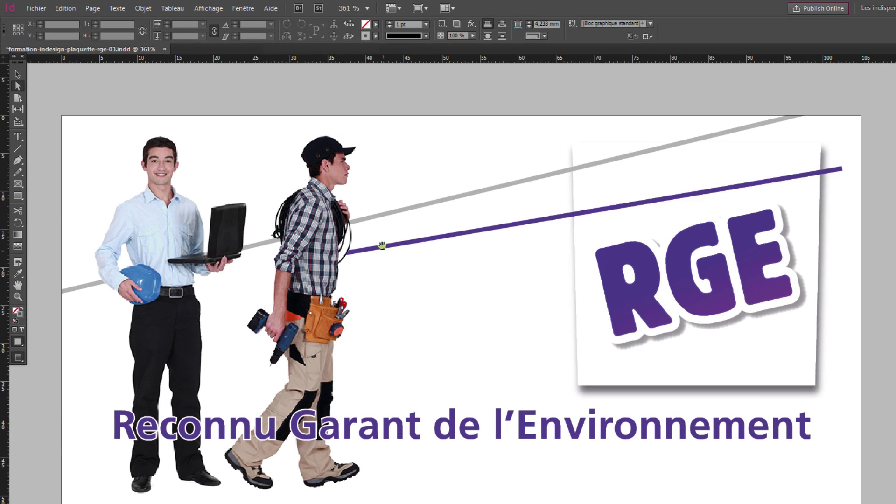
Try to select the violet line's end point behind the worker photo with the Direct Selection tool
click(564, 365)
click(448, 234)
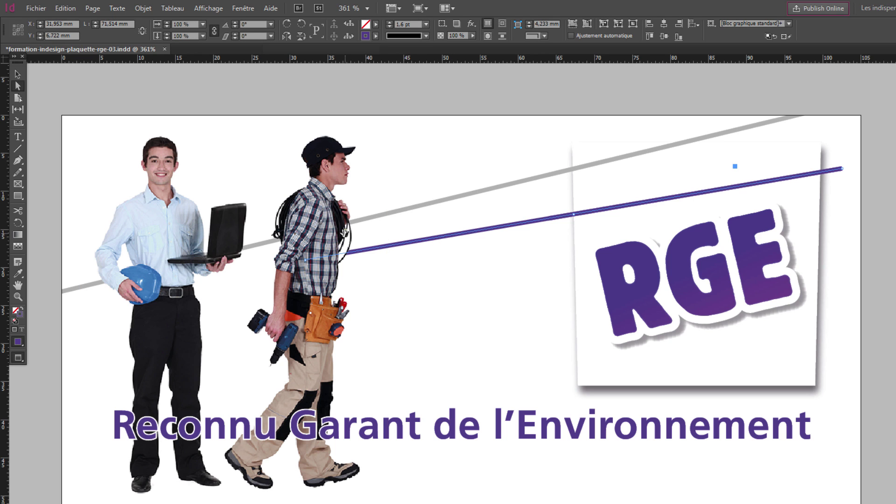
click(345, 233)
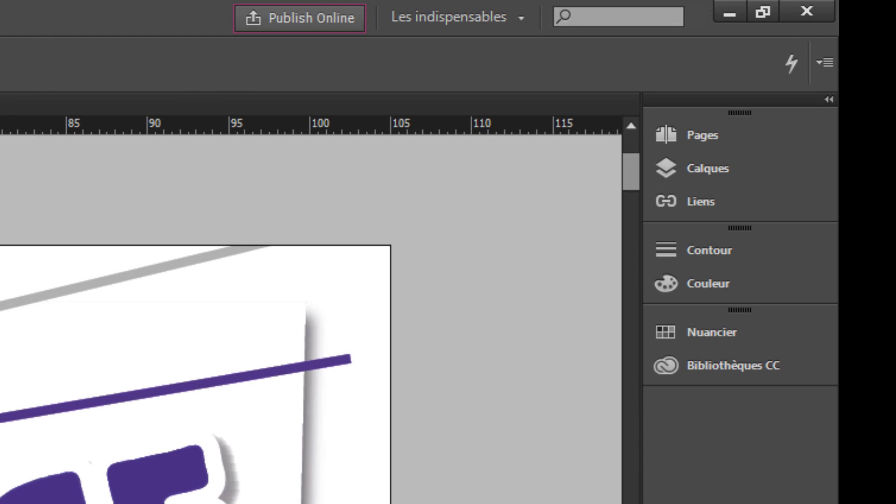
Expand Calque 1 in the layer list and lock every object in it except the two <ligne> items
click(748, 173)
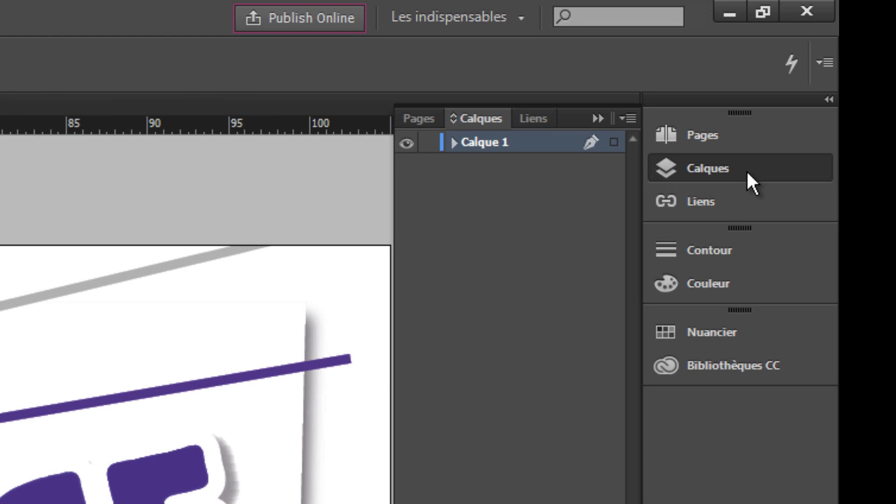
click(454, 142)
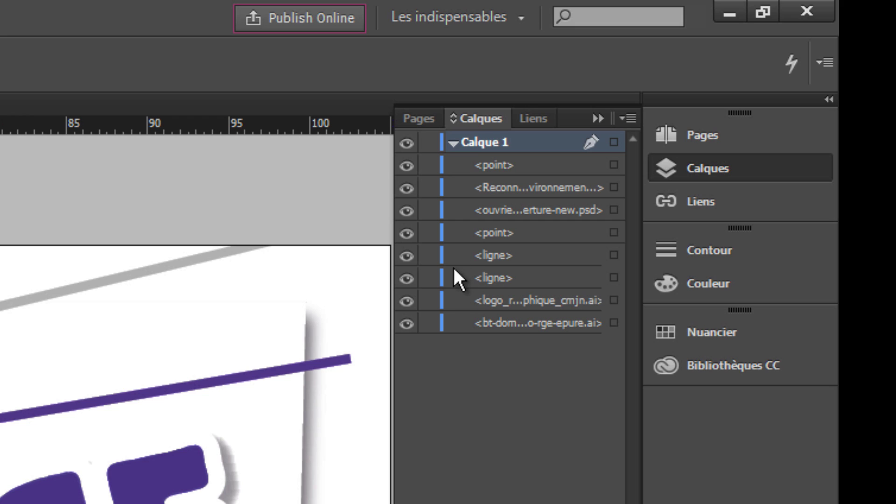
click(429, 256)
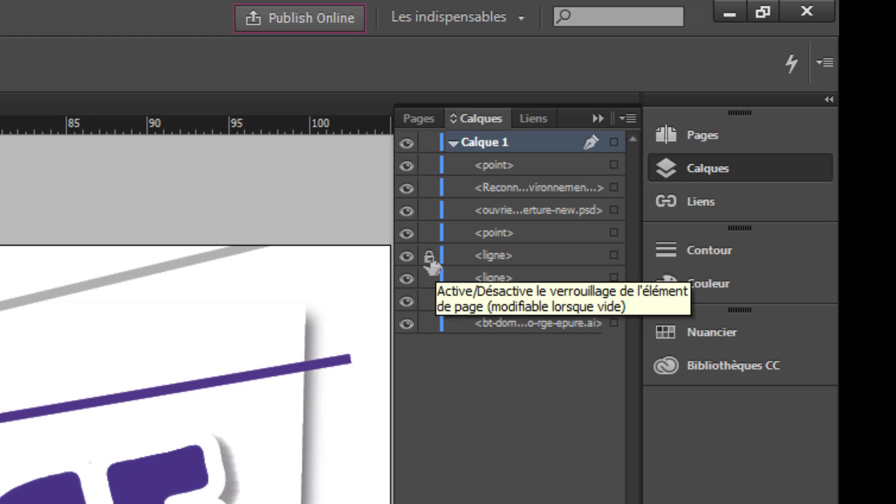
click(428, 256)
click(427, 166)
click(428, 189)
click(429, 210)
click(428, 233)
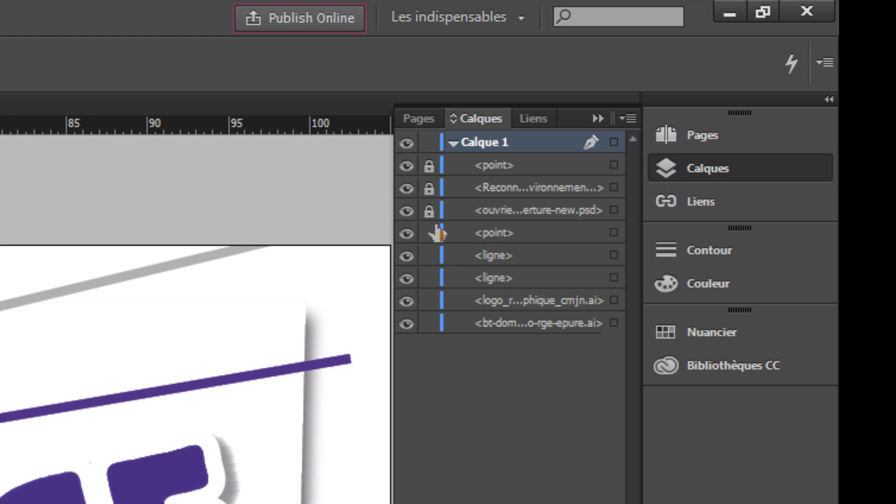
click(428, 301)
click(428, 323)
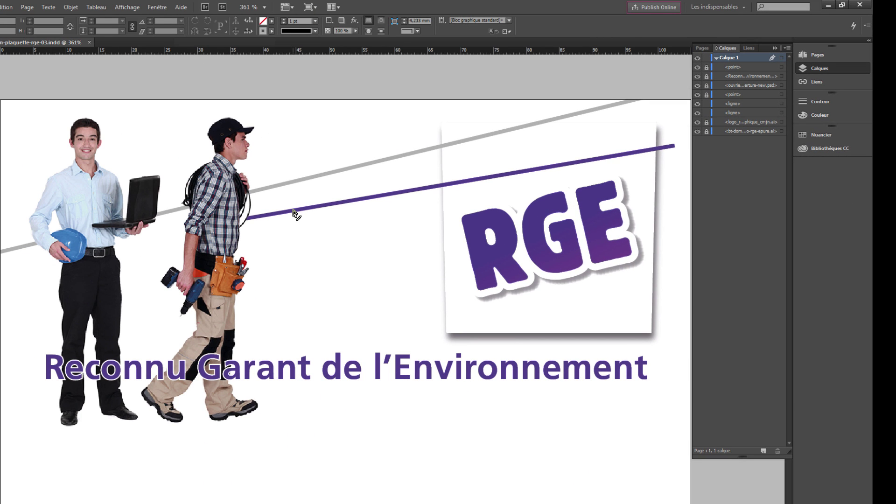
Steepen the violet line by moving its end behind the worker slightly down and its end beyond the RGE logo slightly up
click(294, 211)
click(227, 201)
click(274, 213)
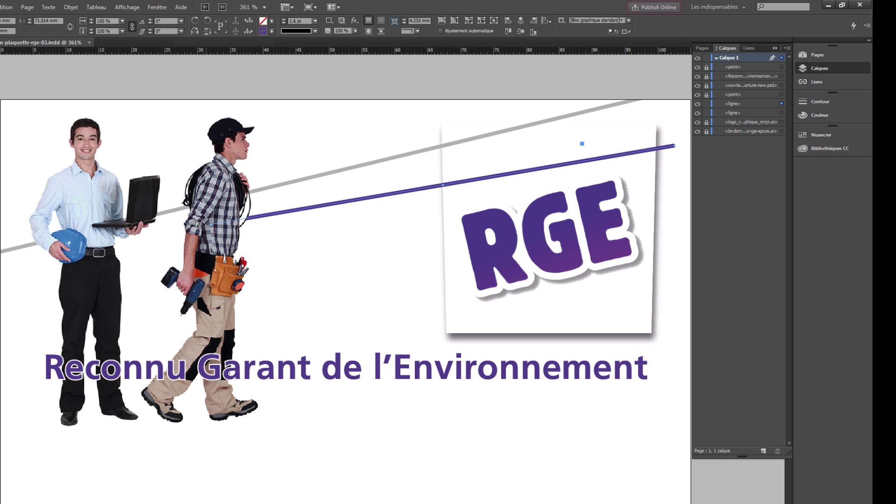
drag(213, 228, 213, 234)
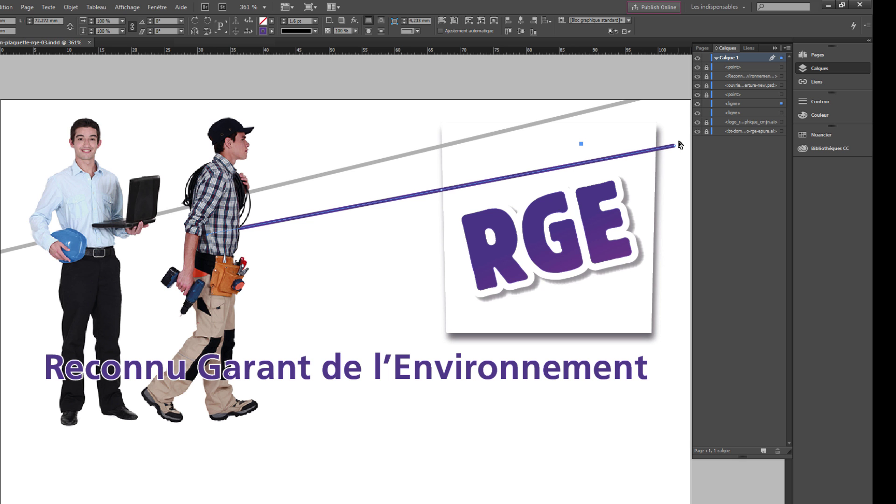
drag(675, 147, 683, 138)
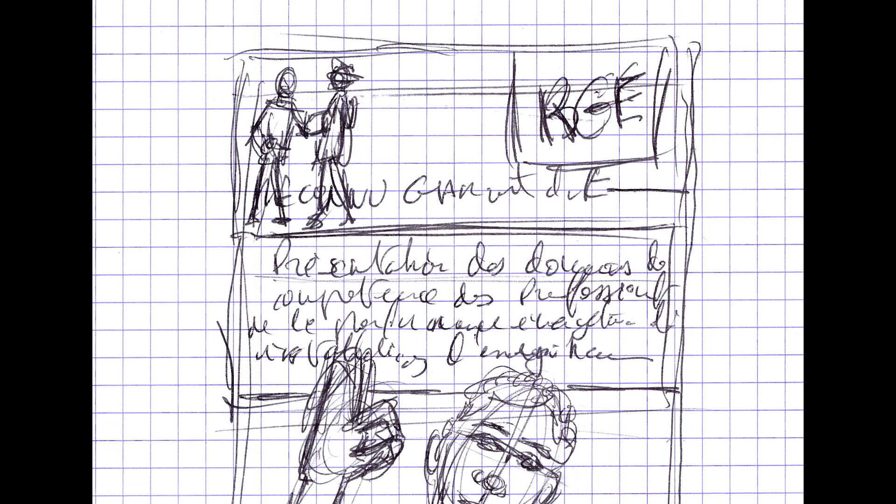
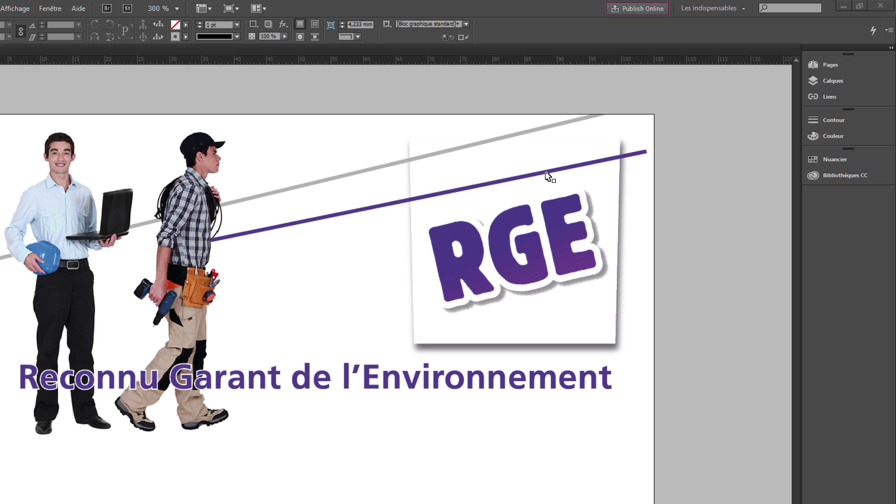
Display the layer list at a reduced height and unlock all six locked objects in Calque 1
click(836, 81)
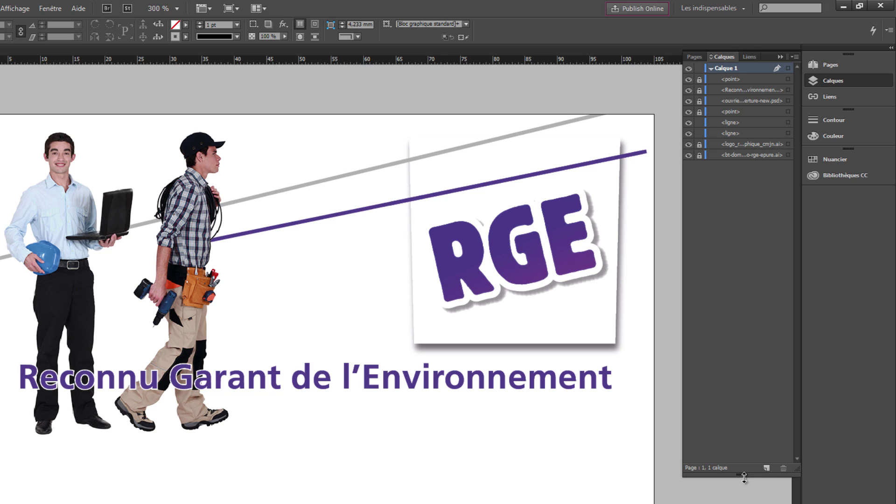
drag(744, 477, 750, 206)
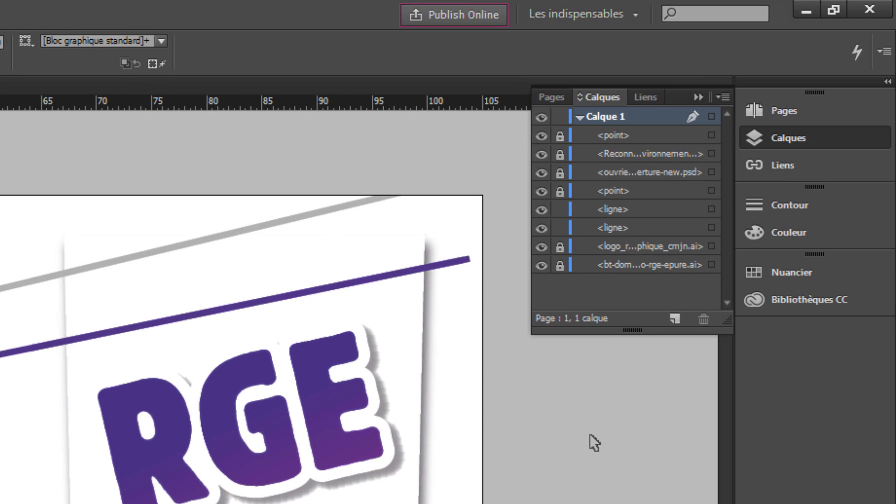
click(560, 135)
click(560, 154)
click(560, 173)
click(559, 191)
click(559, 247)
click(560, 265)
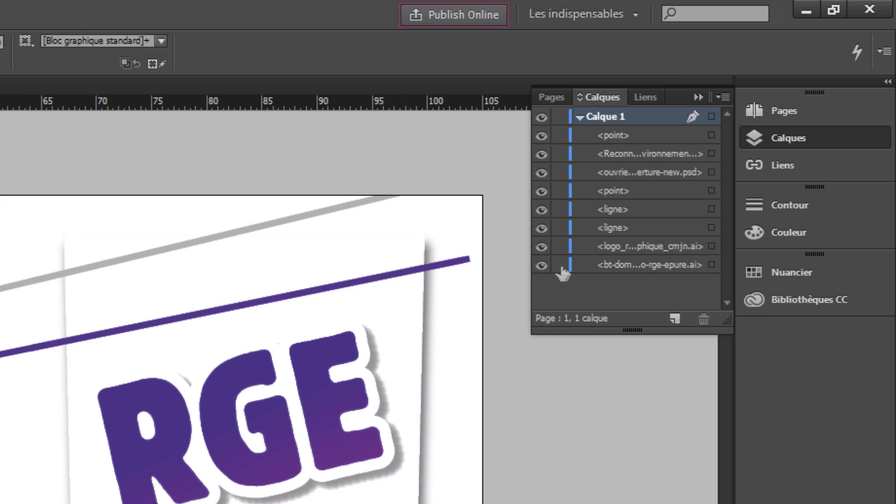
Delete both stray <point> objects from Calque 1
click(624, 138)
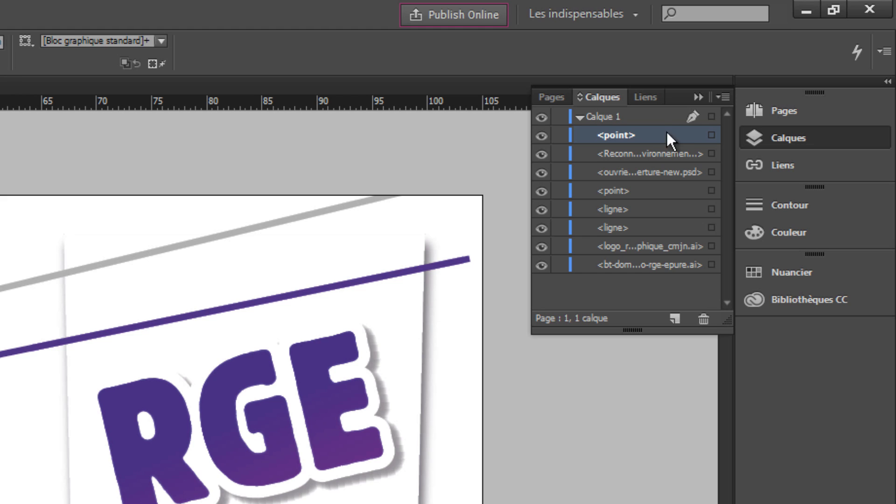
click(704, 319)
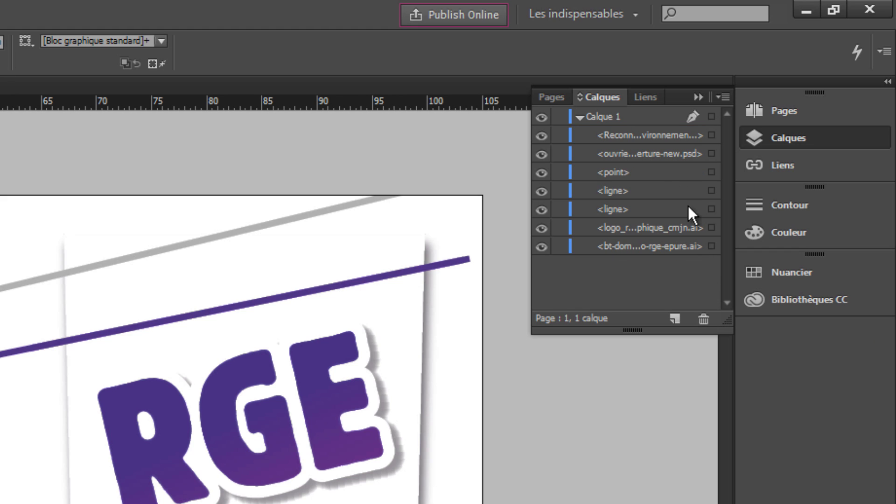
click(667, 172)
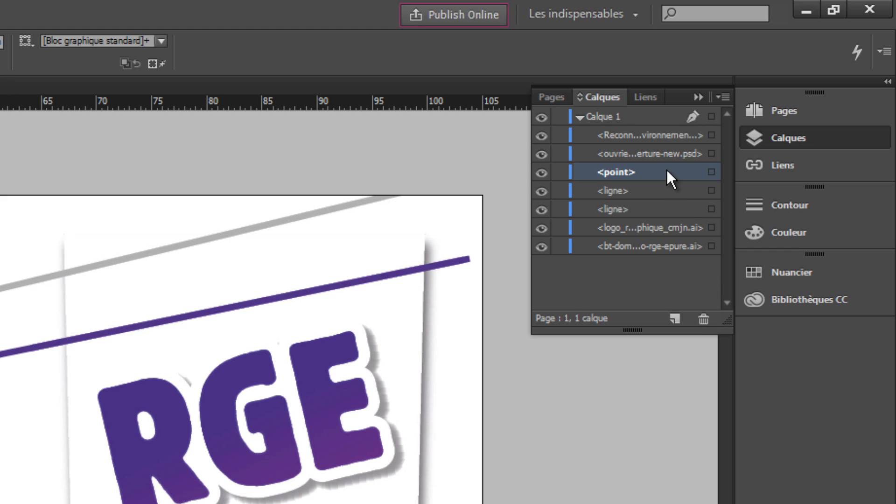
click(700, 321)
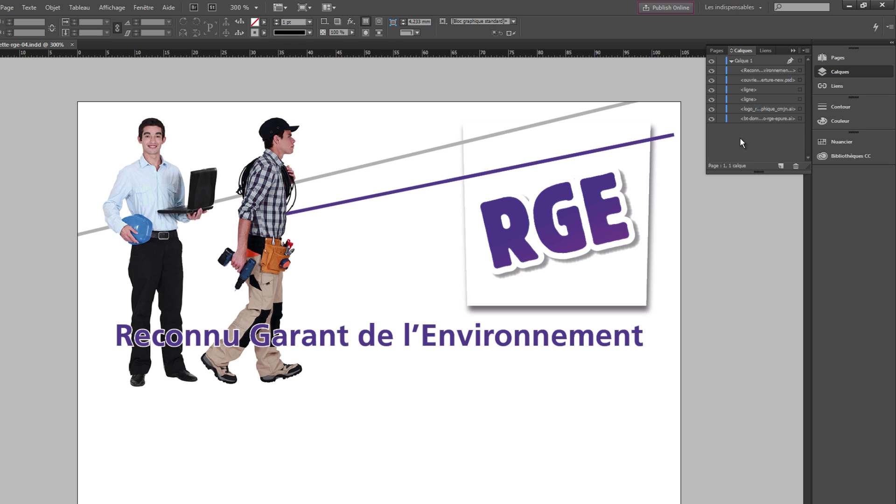
Toggle the visibility of the "Reconnu Garant de l'Environnement" text object off and on to identify it
click(712, 71)
click(713, 71)
click(713, 71)
click(713, 71)
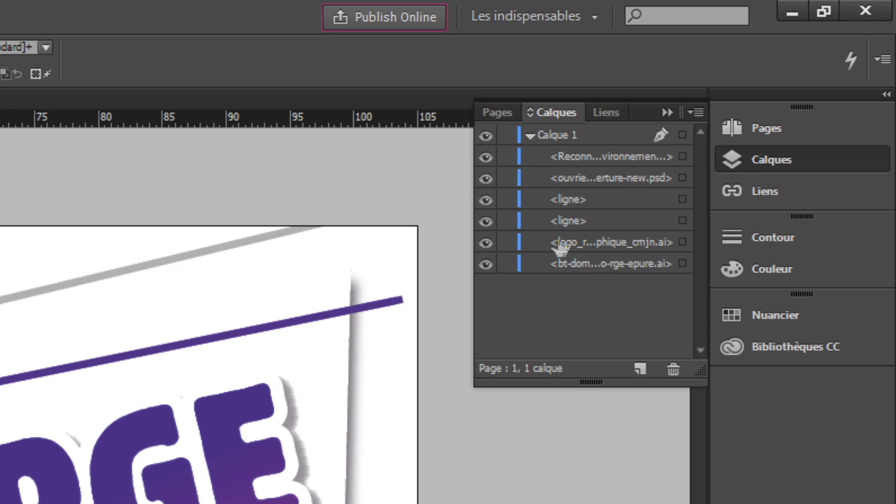
Collapse Calque 1 and rename the layer "Haut de page"
click(531, 133)
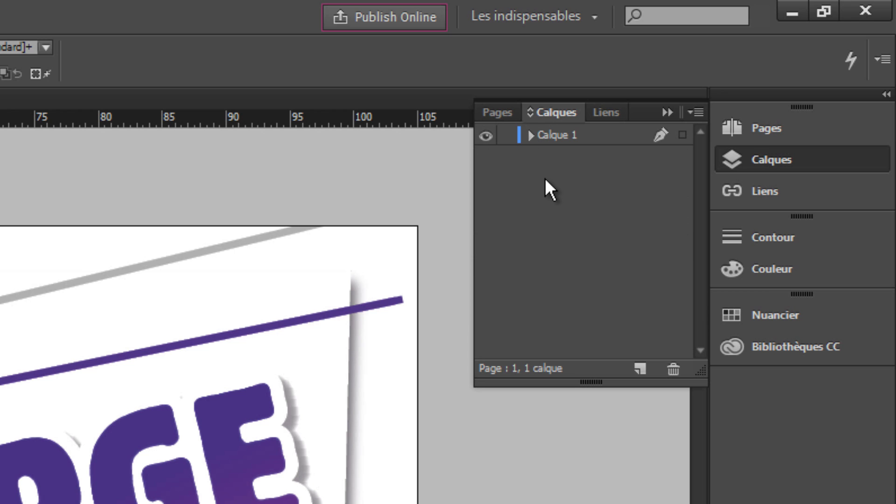
right_click(570, 137)
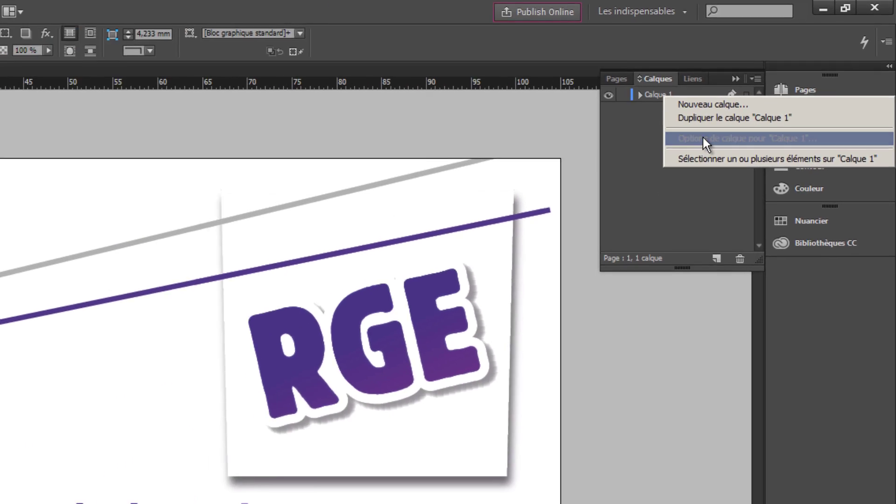
click(665, 174)
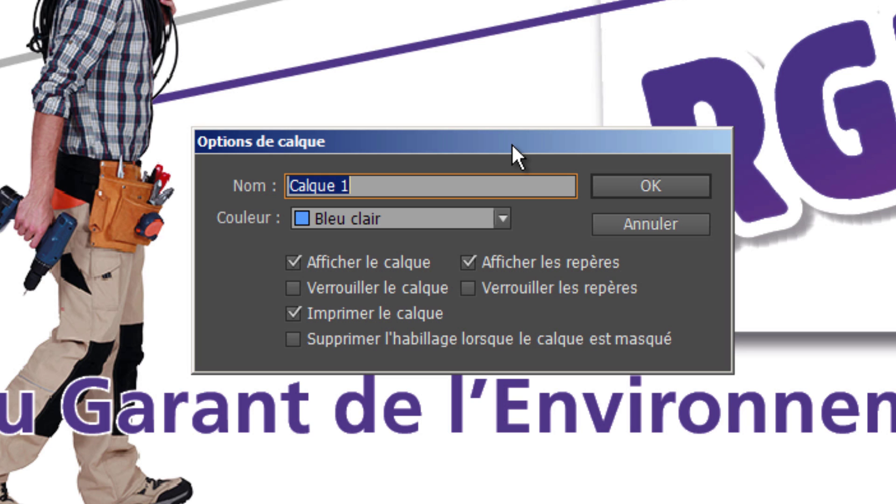
text(Haut de page)
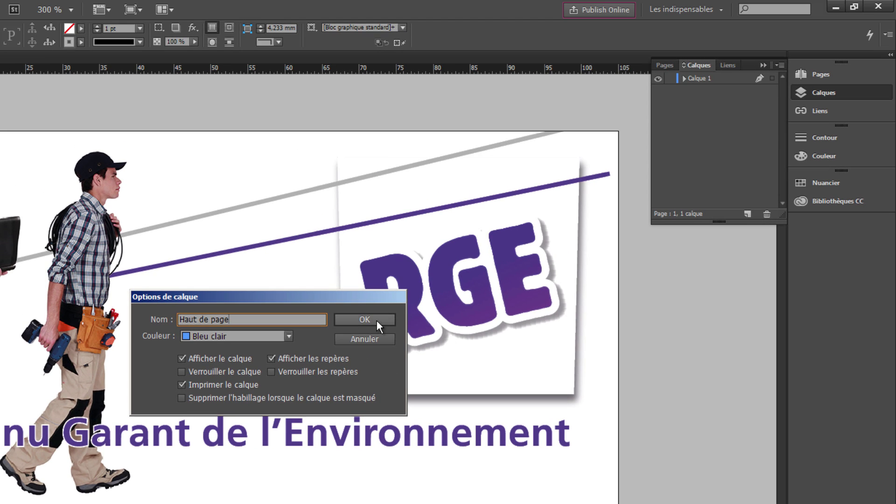
click(377, 321)
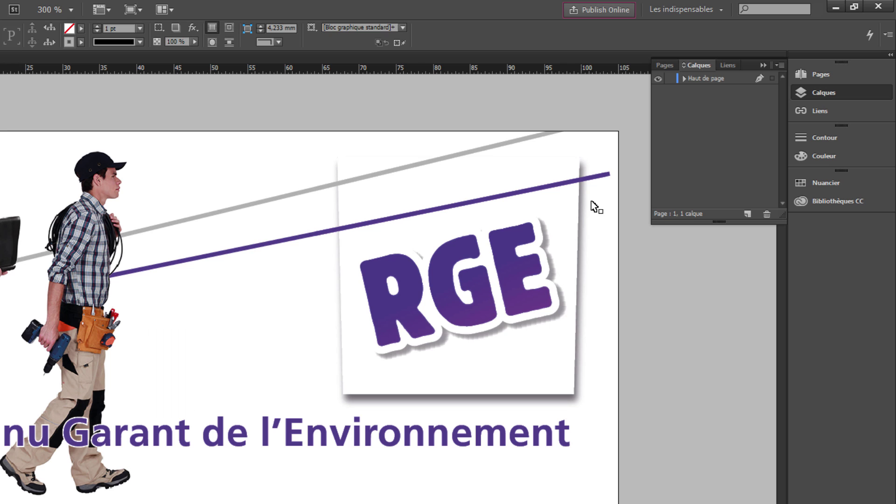
Examine the layer options of Haut de page without changing them
double_click(713, 81)
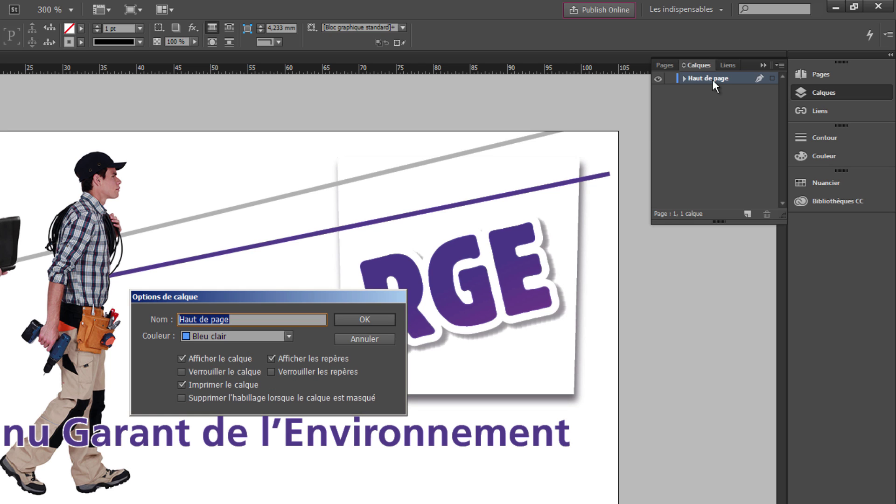
click(392, 320)
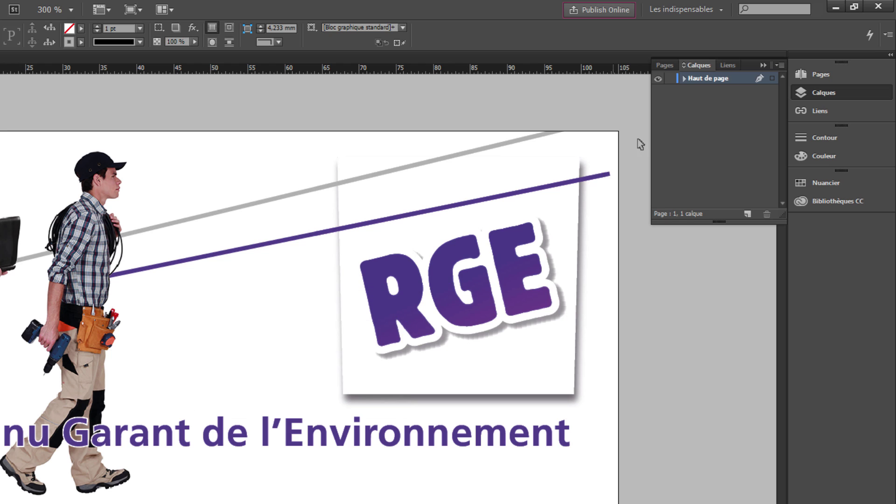
double_click(709, 79)
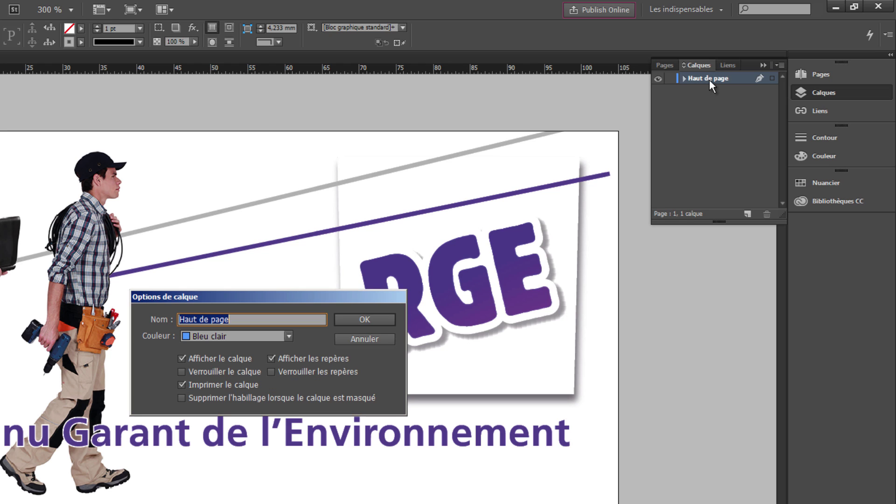
click(361, 320)
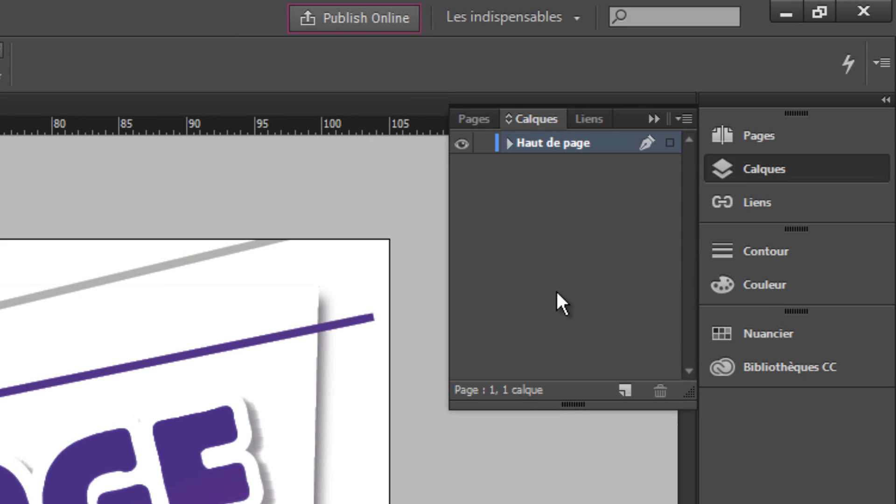
Create a new layer above Haut de page and name it "Bandeau"
click(626, 393)
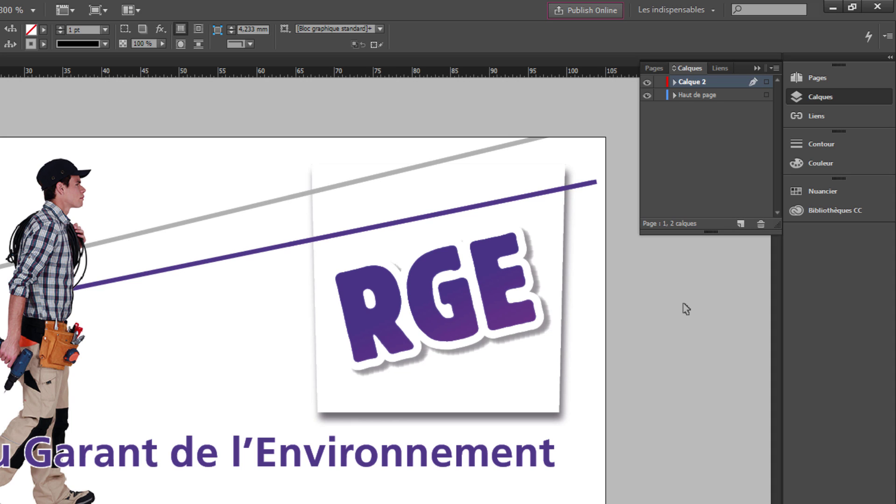
double_click(707, 83)
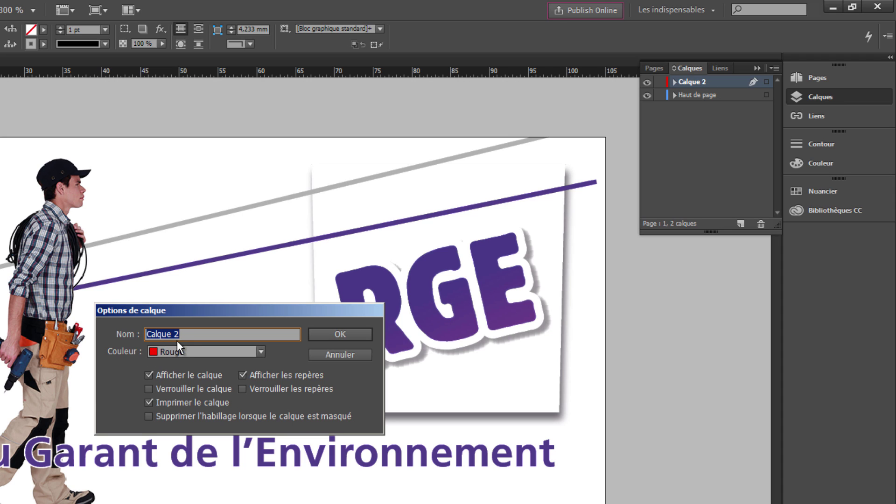
text(Bandeau)
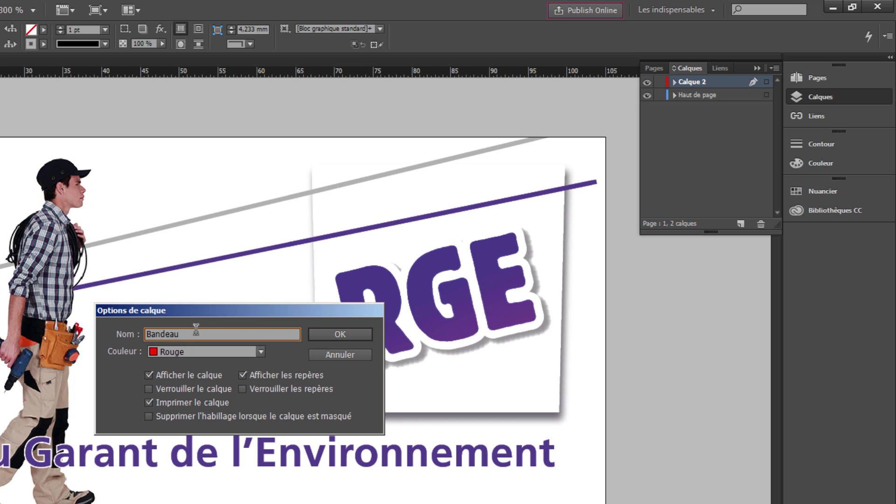
click(351, 335)
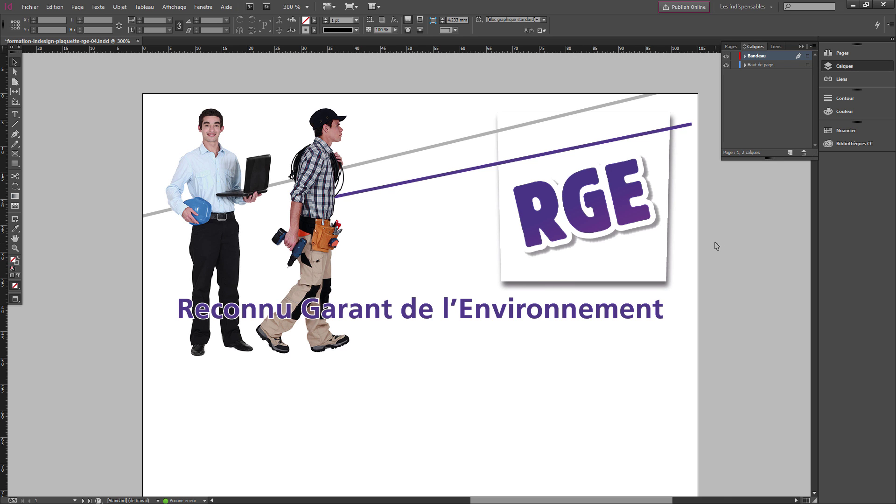
Switch the screen mode to Normal and lock the Haut de page layer
key(ctrl+minus)
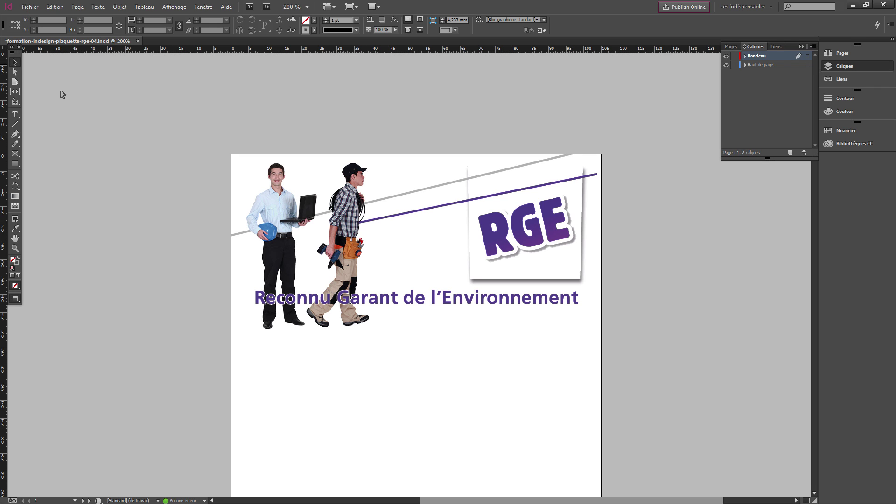
drag(165, 282, 166, 205)
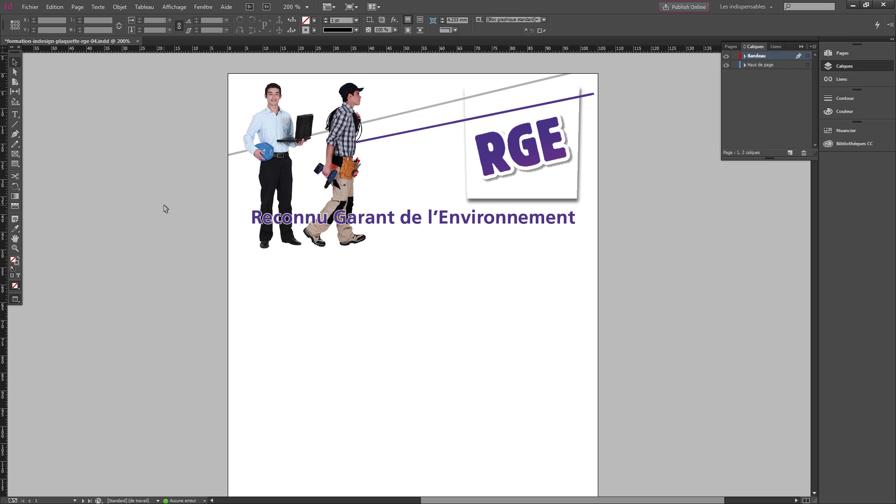
drag(204, 198, 77, 190)
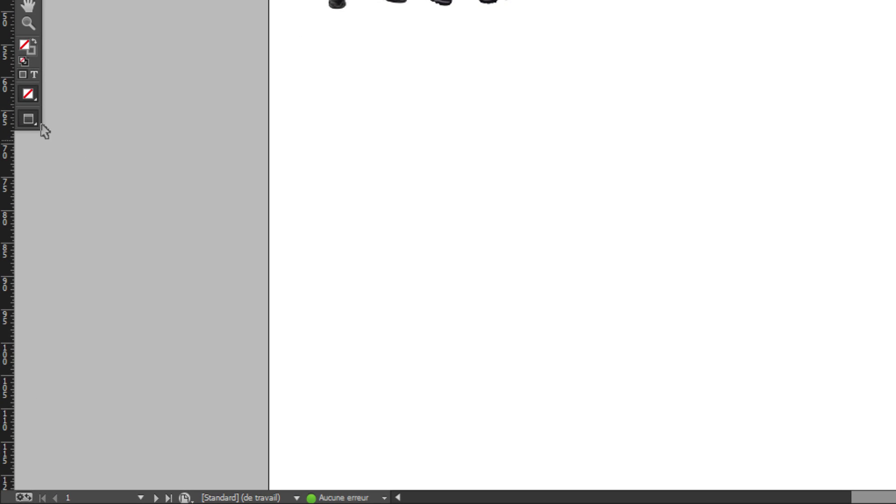
click(30, 120)
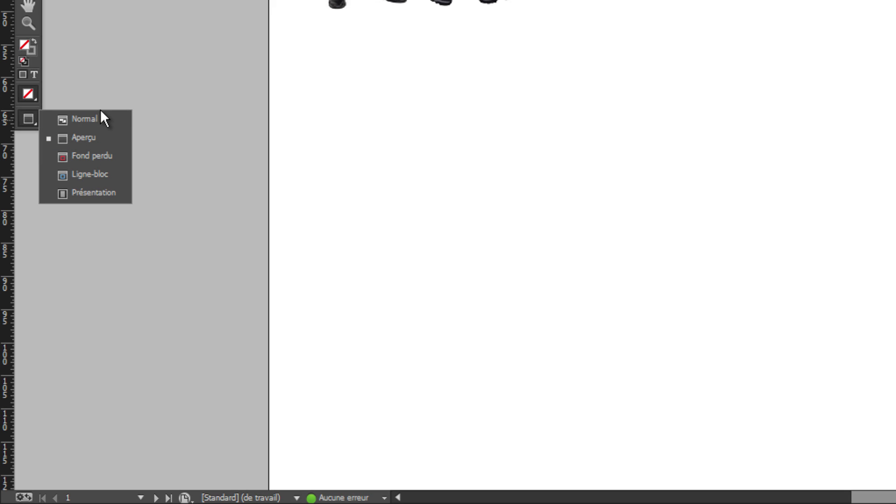
click(84, 120)
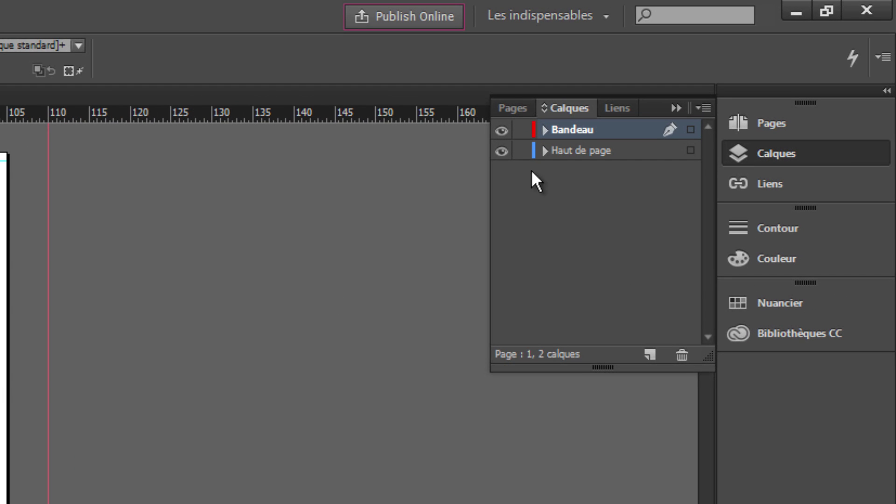
click(523, 152)
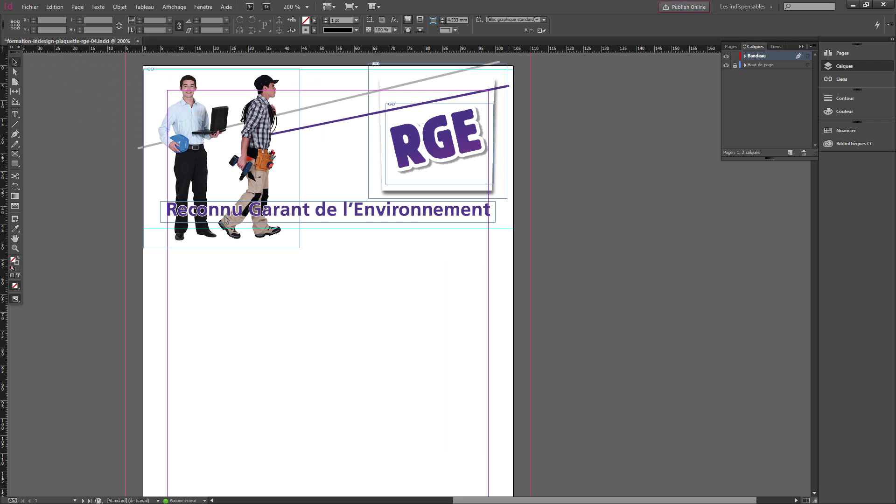
Draw a 115 mm wide rectangular graphic frame from bleed to bleed below the header, and set its height to 34 mm
click(15, 154)
drag(123, 247, 532, 390)
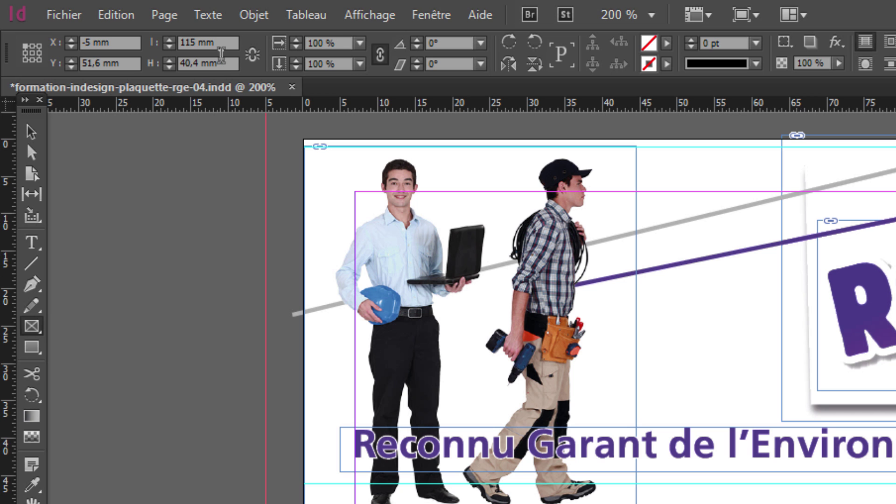
click(220, 63)
text(34)
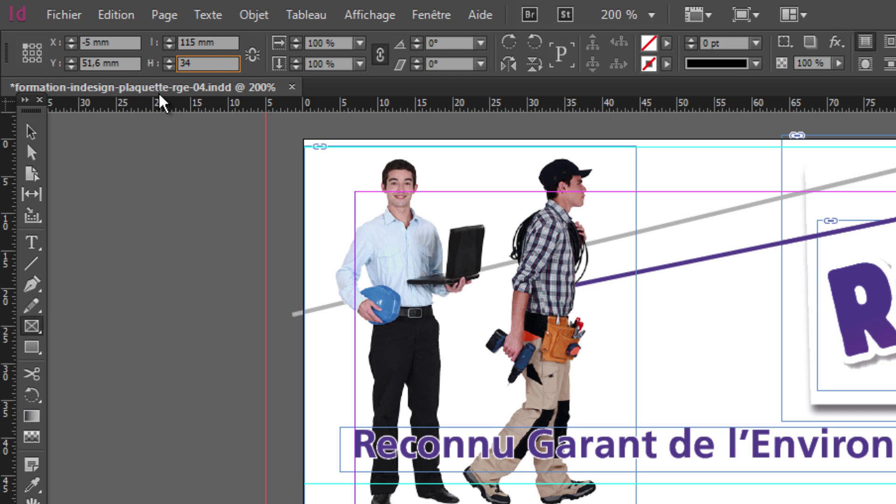
key(Return)
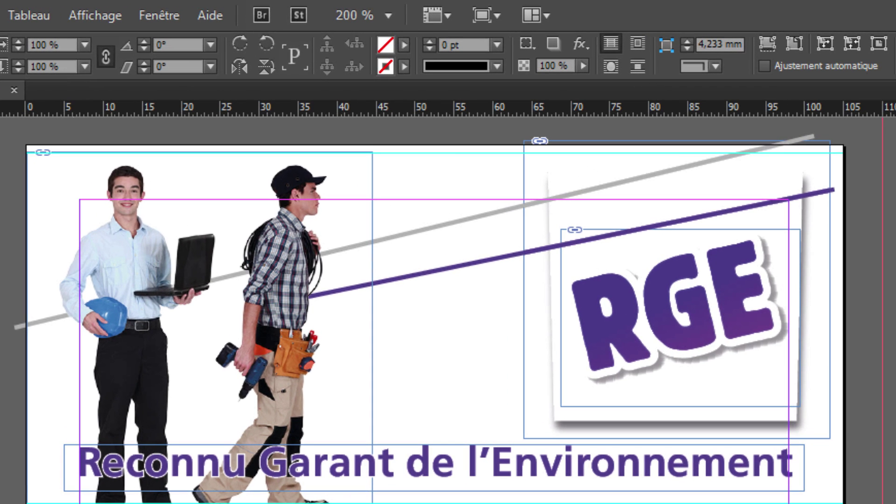
Fill the banner frame with the Violet RGE swatch
click(405, 45)
click(404, 45)
click(406, 45)
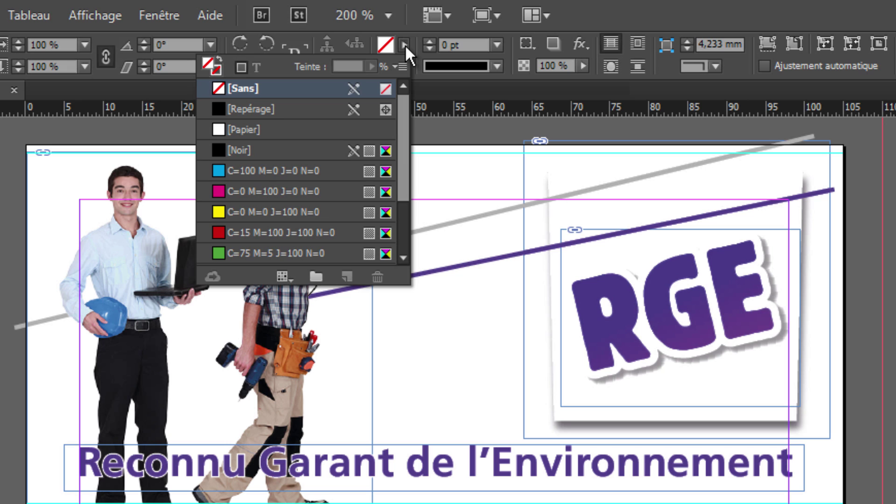
click(405, 45)
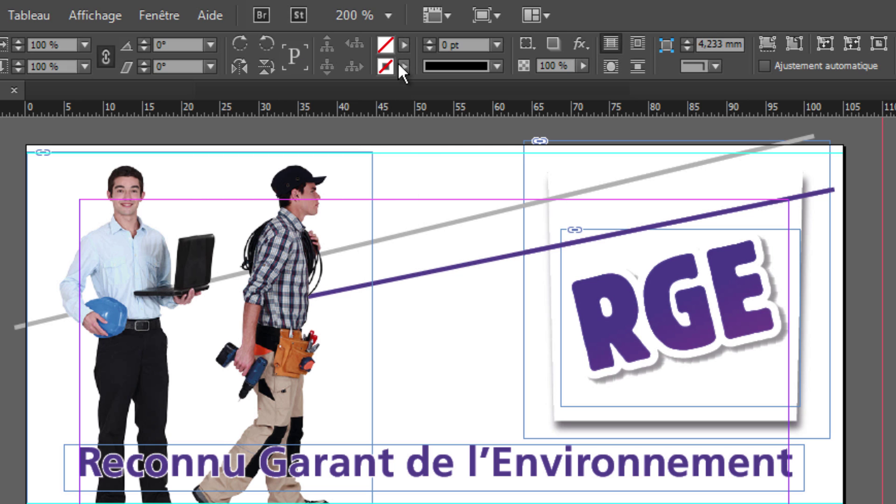
click(399, 65)
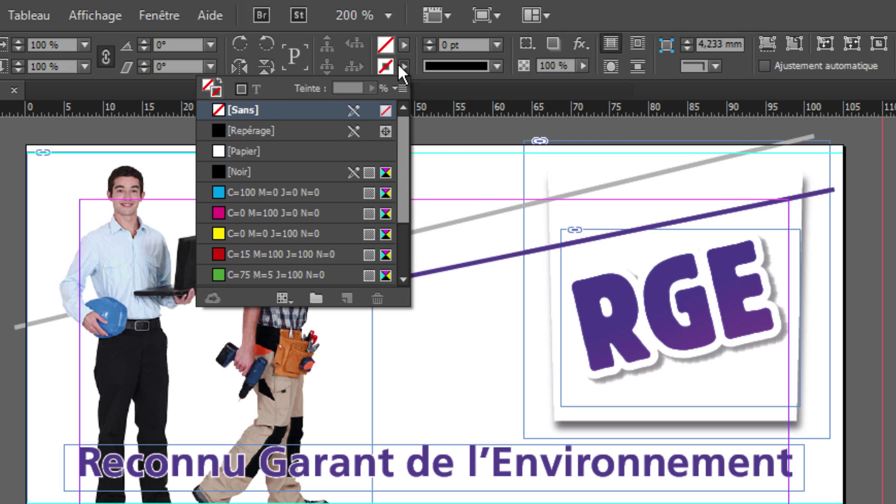
click(399, 65)
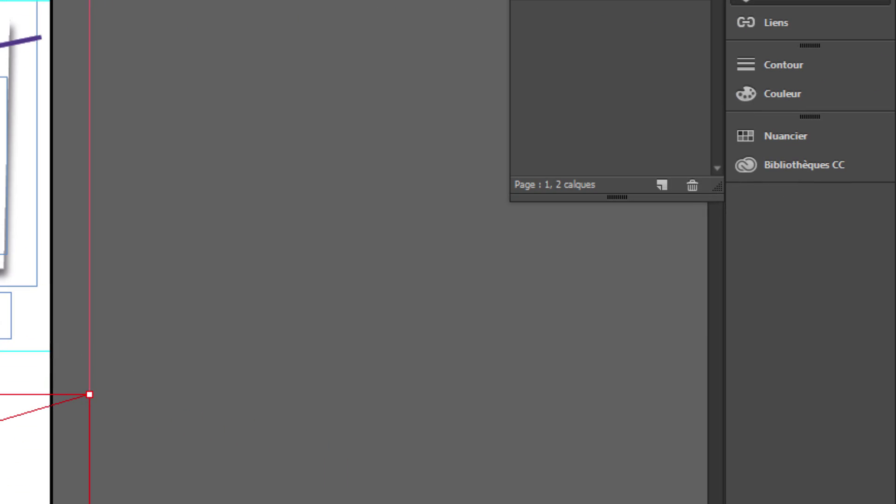
click(760, 134)
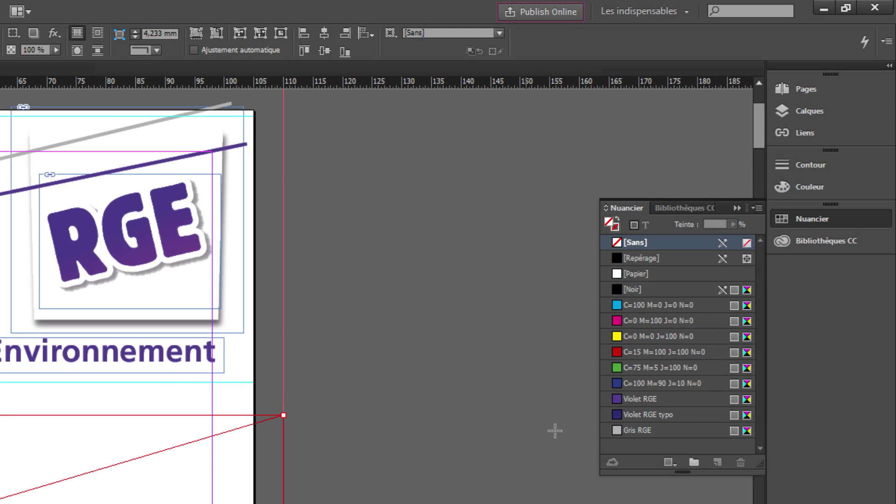
click(634, 397)
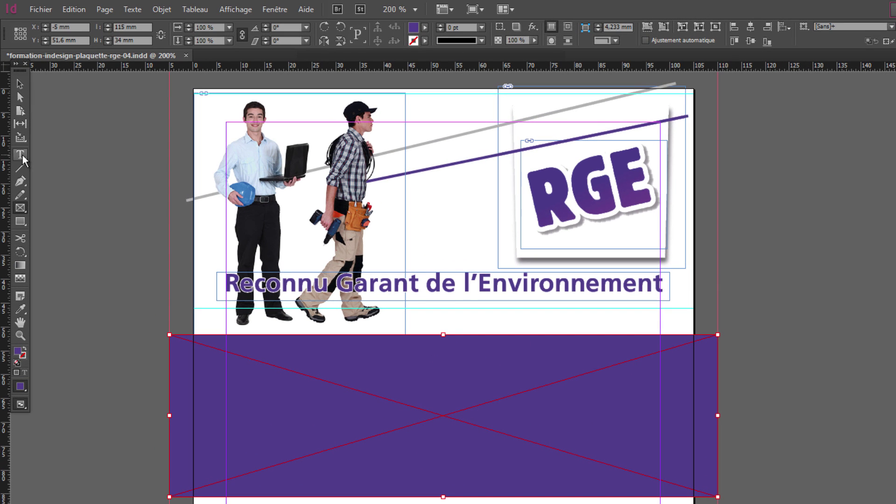
Draw a text frame between the page margins over the violet banner and centre the two frames vertically on each other
click(21, 156)
drag(226, 341, 660, 485)
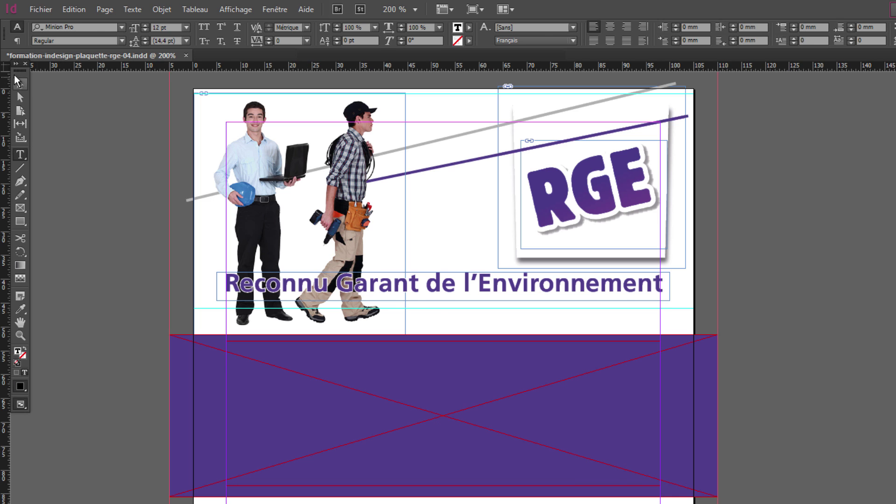
click(20, 78)
click(779, 384)
drag(778, 379, 622, 422)
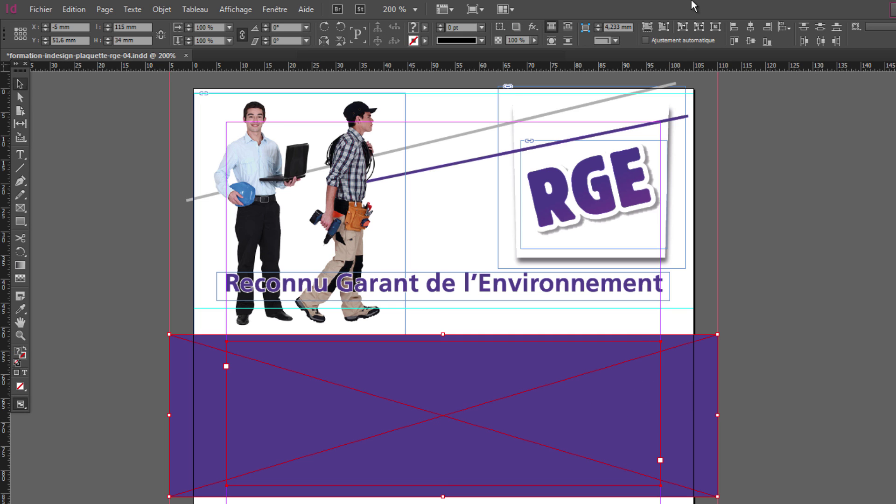
click(750, 41)
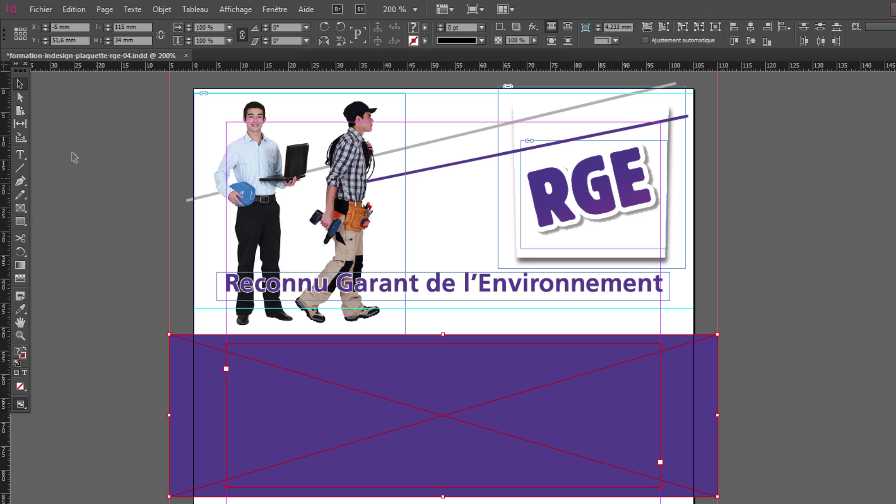
Paste the text "Présentation des domaines de compétence des professionnels de la performance énergétique et des installations d'énergie renouvelable." into the banner's text frame
click(26, 154)
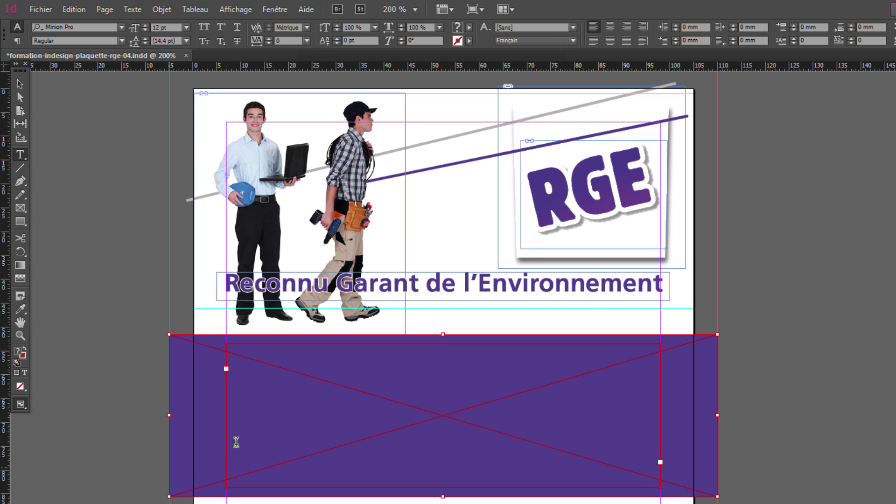
click(254, 387)
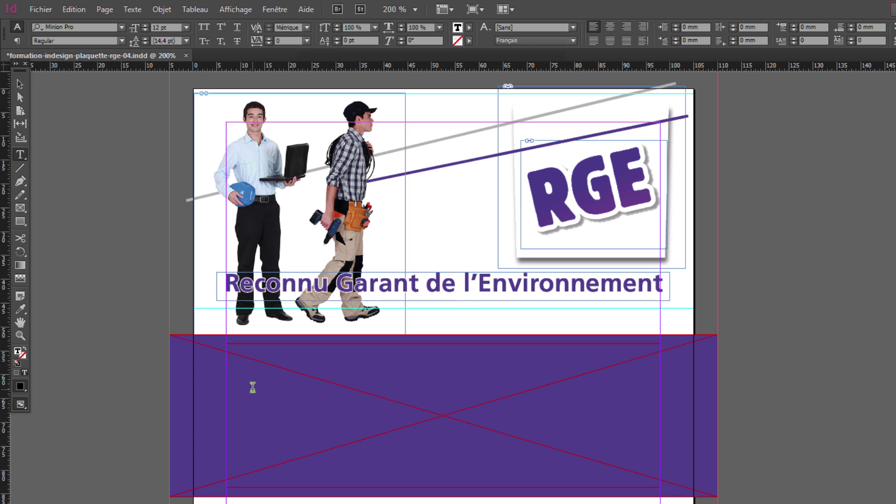
key(ctrl+d)
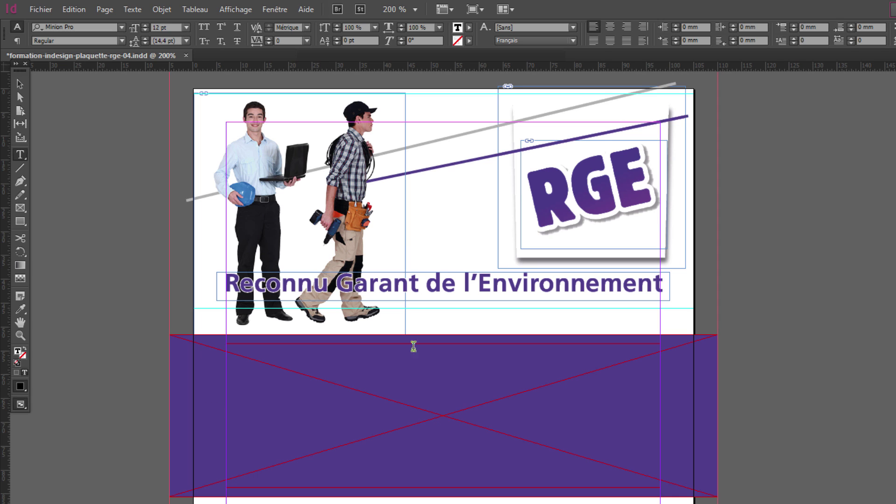
key(Escape)
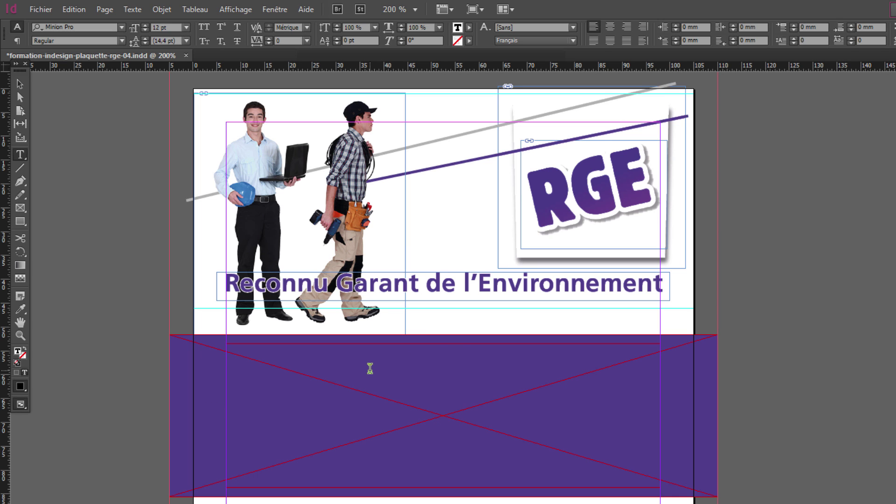
key(ctrl+v)
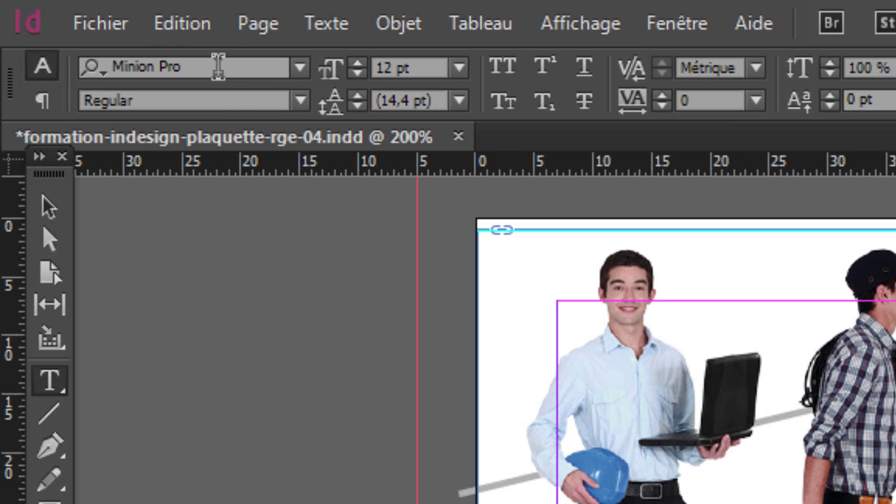
Format the banner text in Frutiger65 Bold at 15 pt with centred alignment
click(218, 66)
text(f)
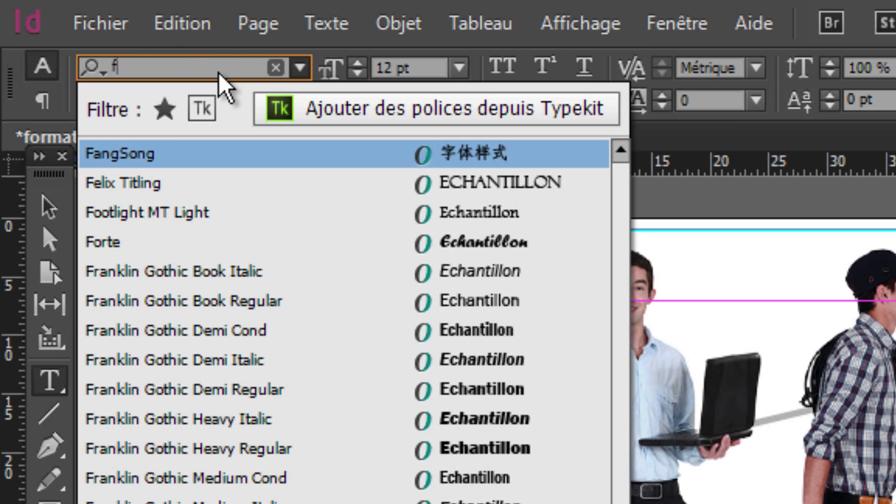
text(ru)
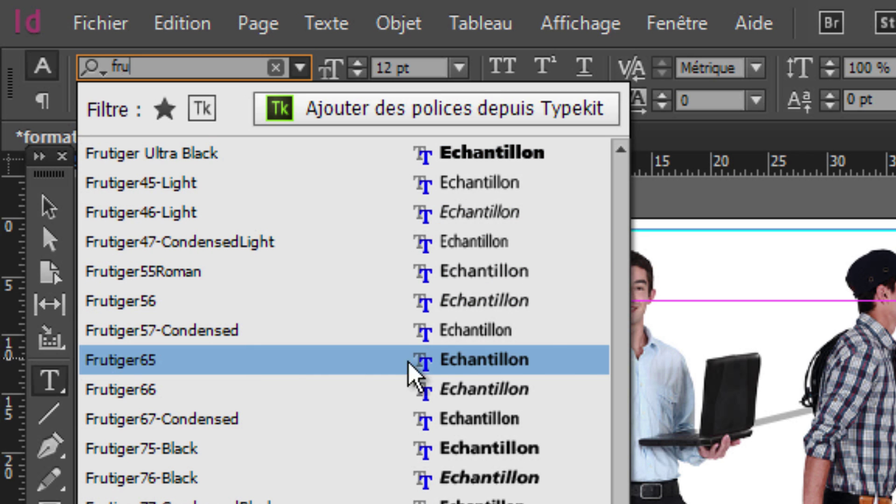
click(544, 363)
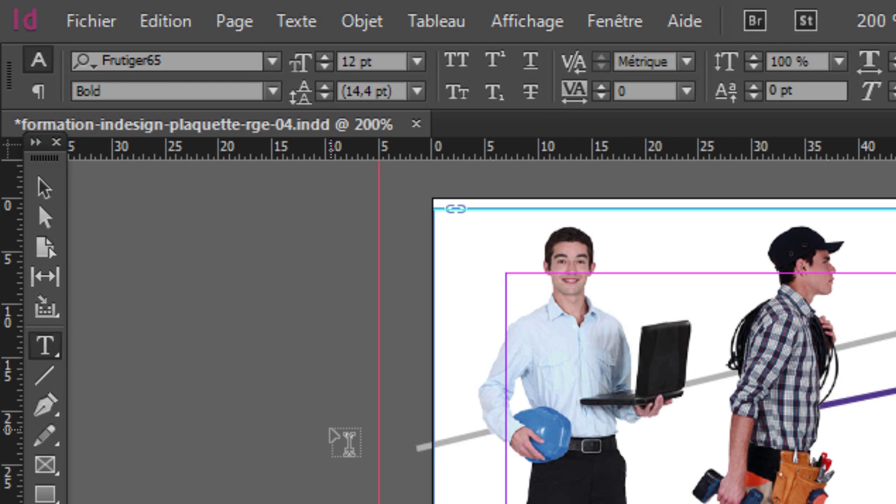
click(376, 60)
drag(375, 59, 308, 61)
text(15)
key(Return)
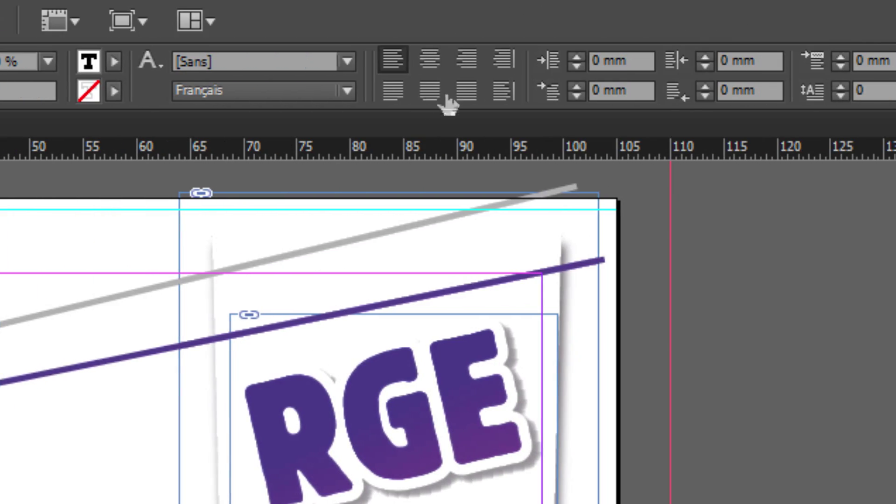
click(432, 63)
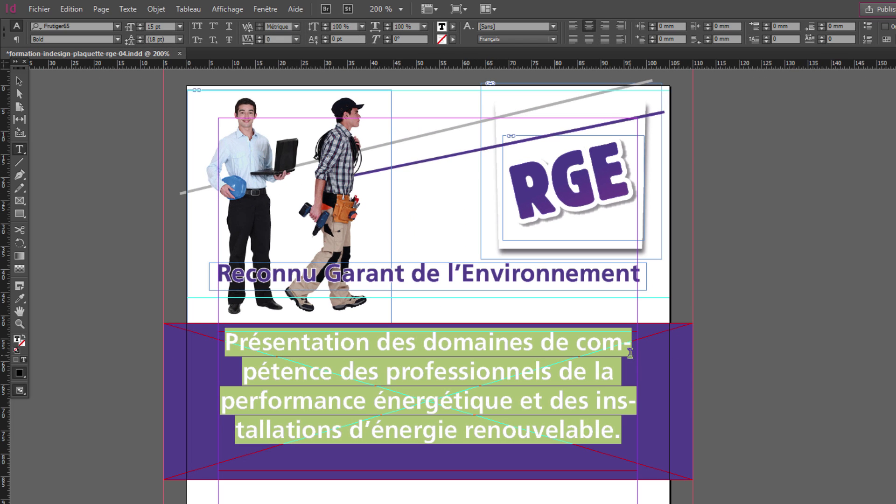
Replace the space before "compétence" in the banner text with a forced line break
click(617, 377)
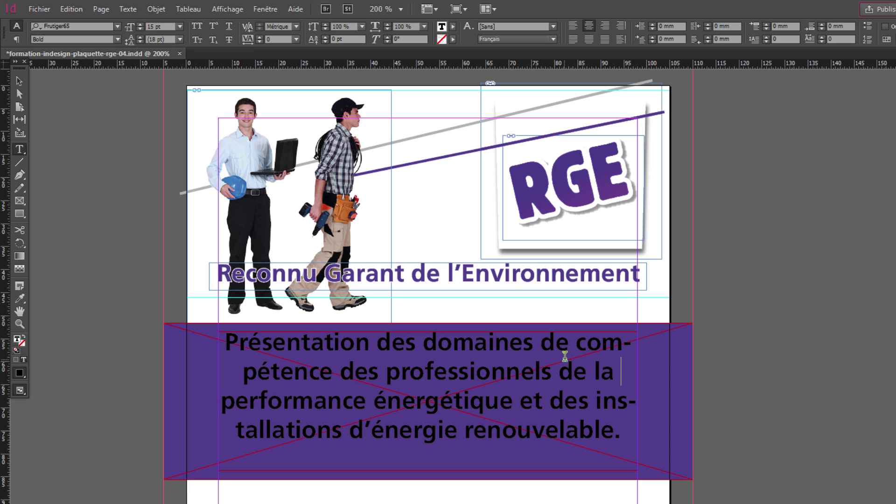
click(576, 344)
key(BackSpace)
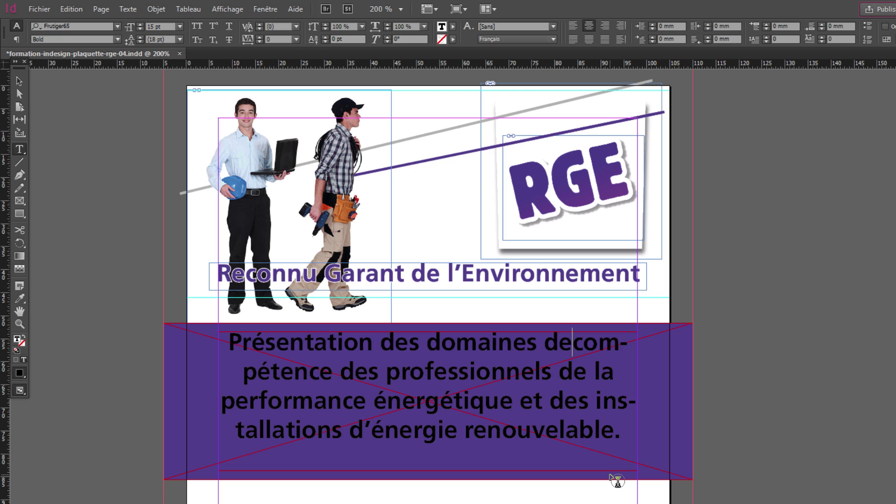
key(shift+Return)
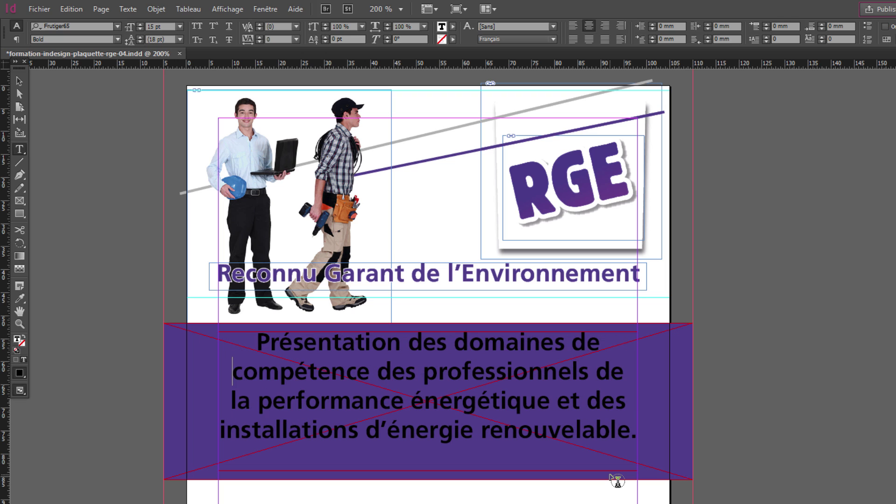
Shorten the text frame from its lower edge to about 25 mm high and centre it vertically with the violet banner
click(21, 82)
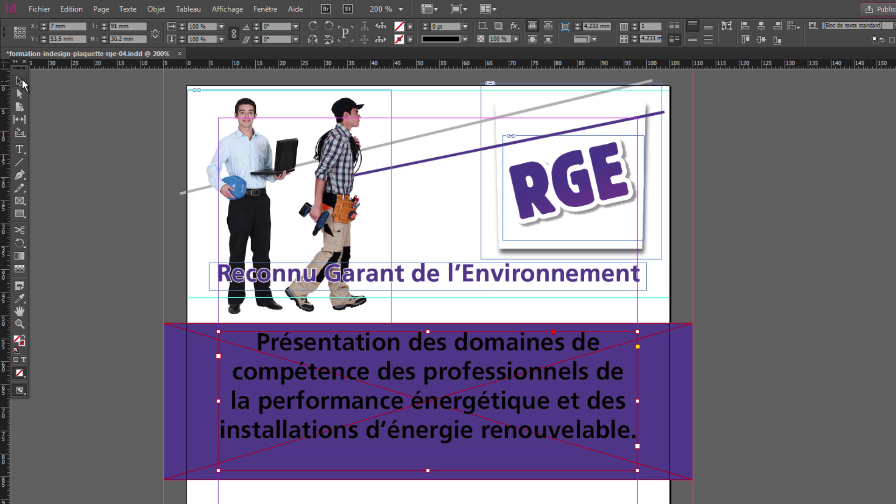
click(746, 361)
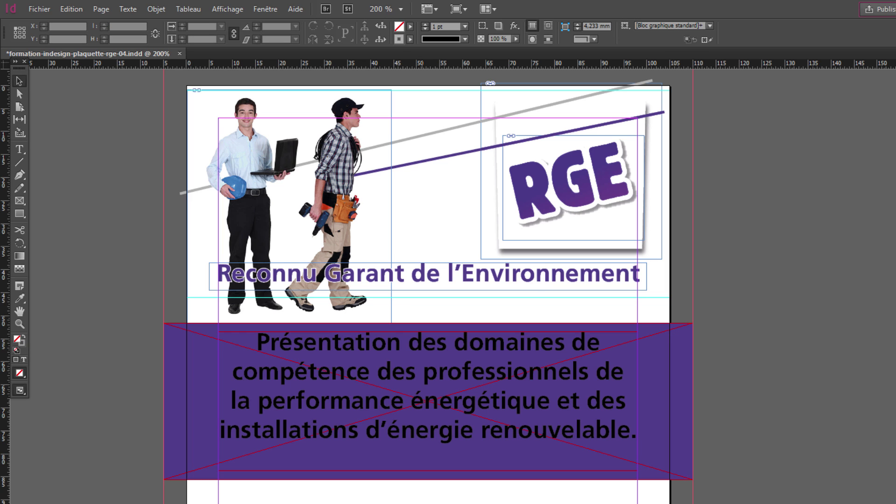
click(426, 463)
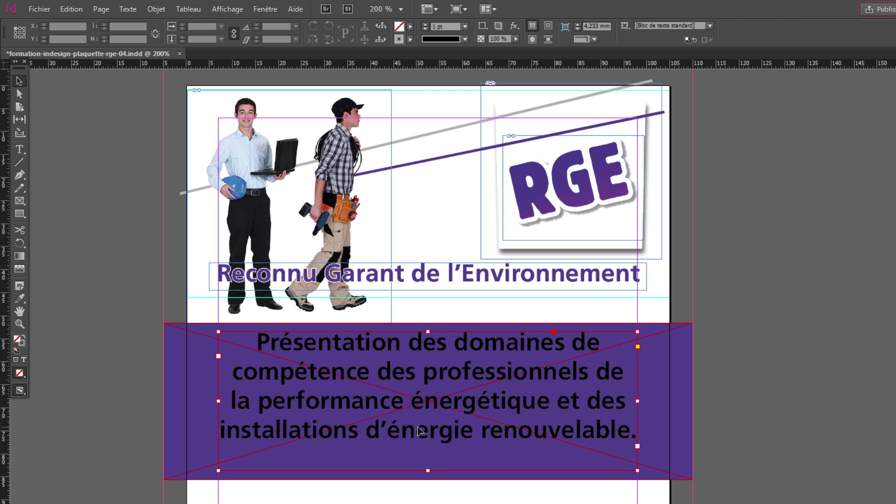
drag(428, 470, 428, 448)
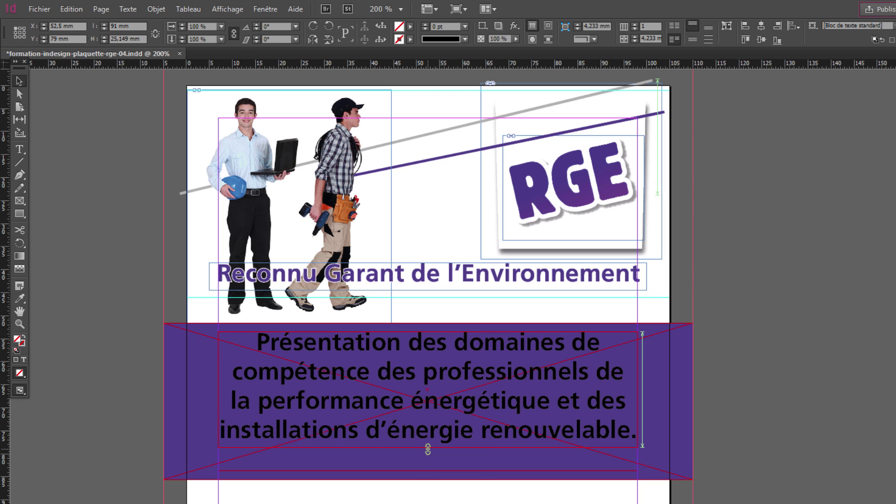
click(755, 374)
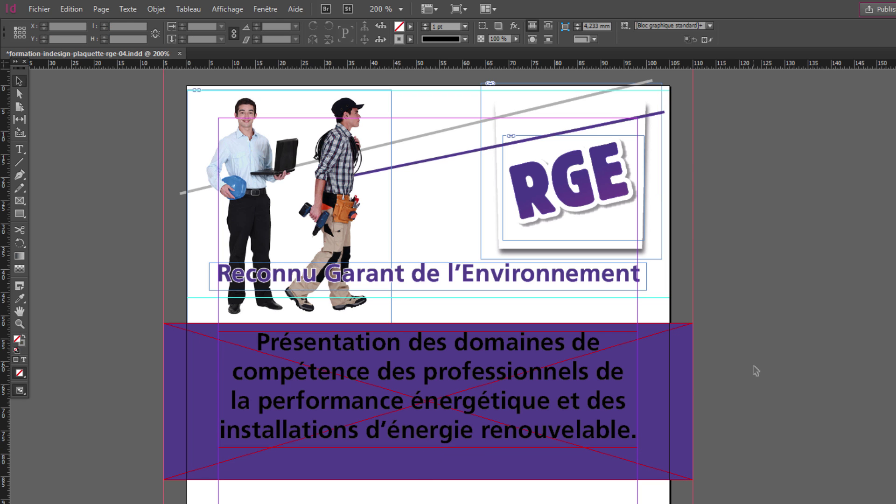
click(603, 411)
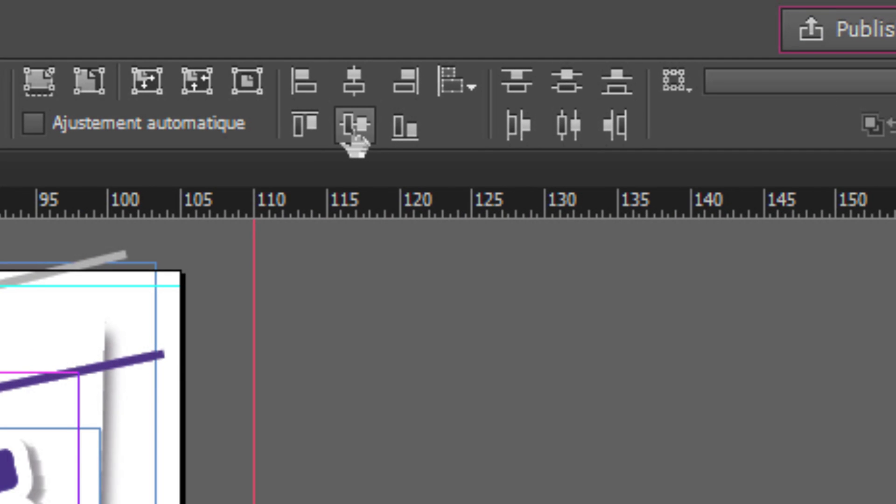
click(351, 138)
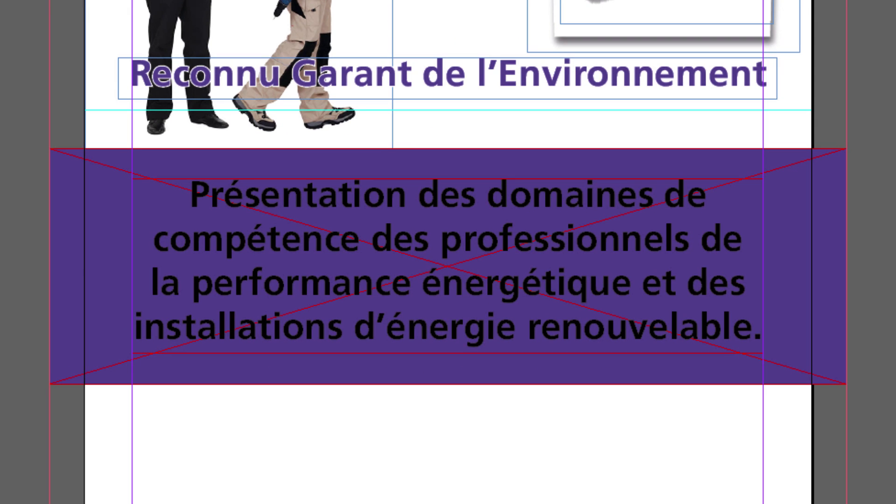
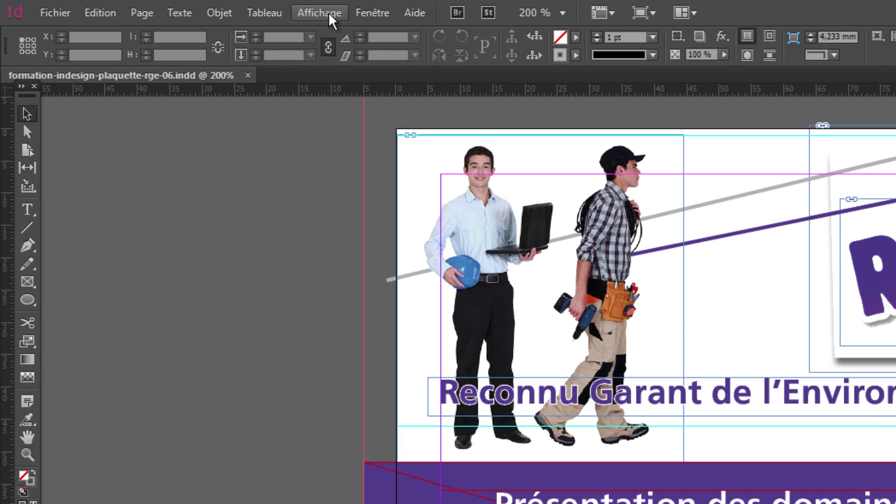
Draw a rectangular image frame about 115 × 136.5 mm from the banner's lower part down to the page's bottom bleed corner
click(330, 15)
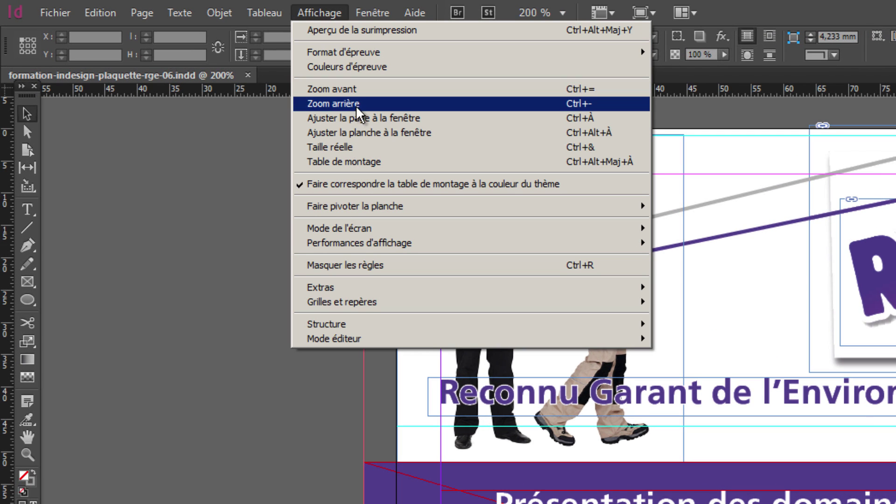
click(374, 122)
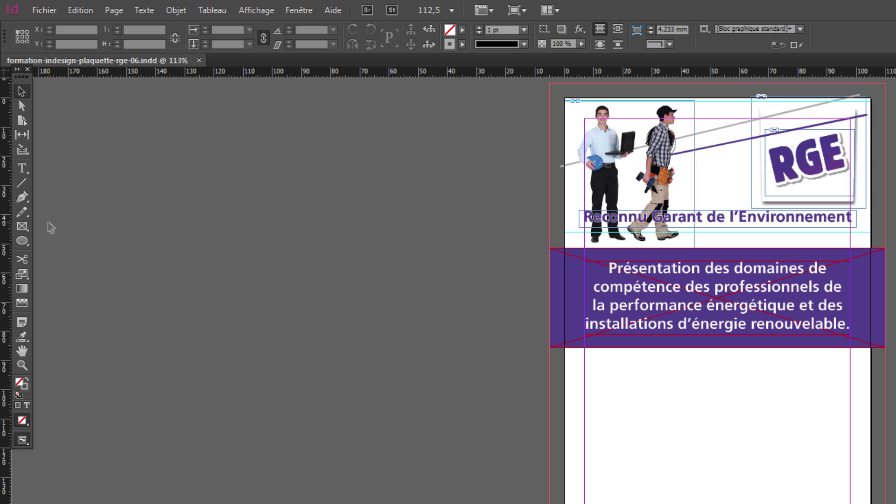
click(15, 219)
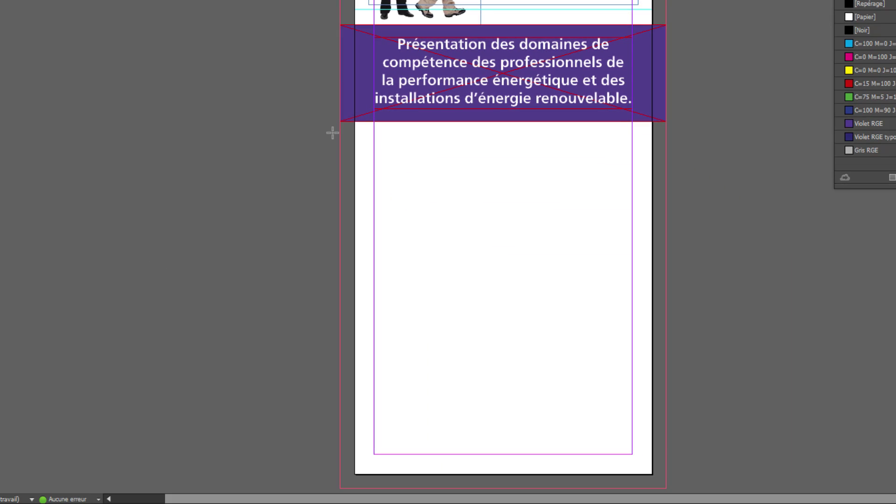
drag(340, 101, 666, 489)
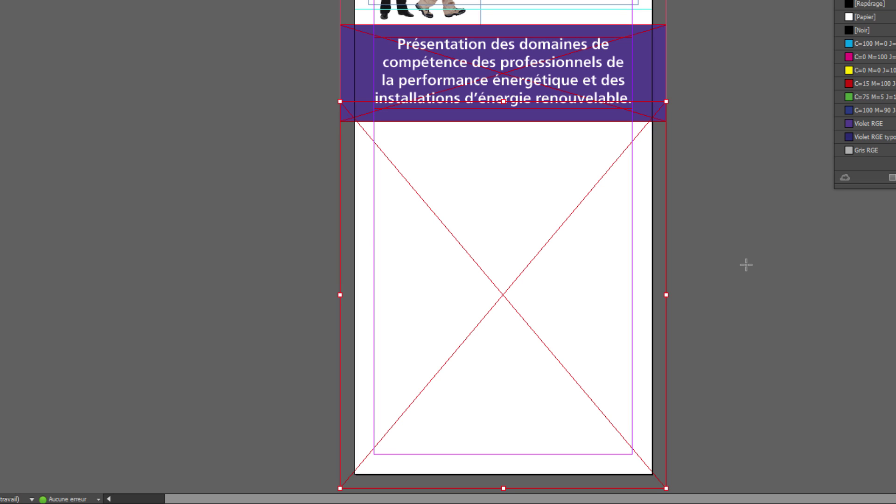
Place the image ouvrier-avec-gestuelle-de-validation.psd in the new frame below the banner
key(ctrl+d)
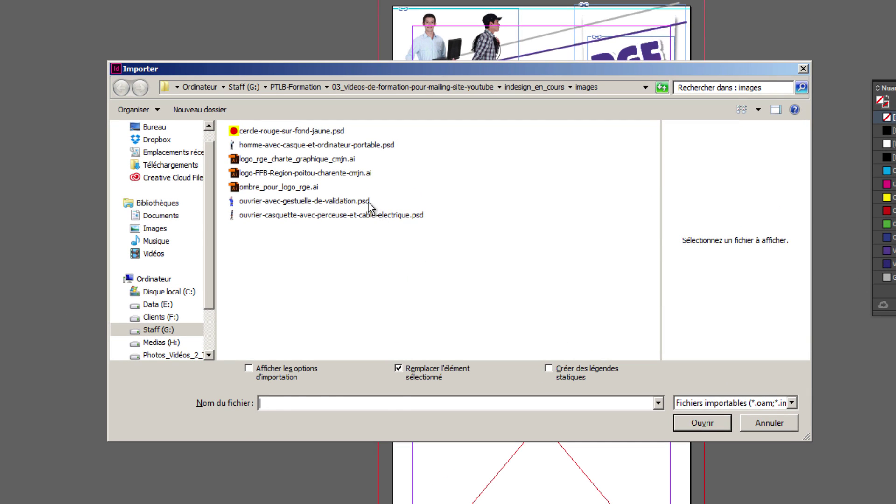
click(369, 206)
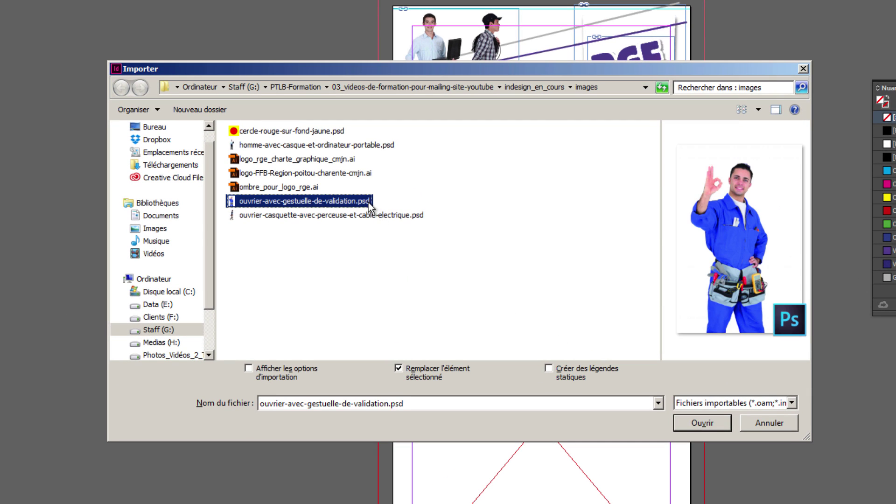
click(702, 424)
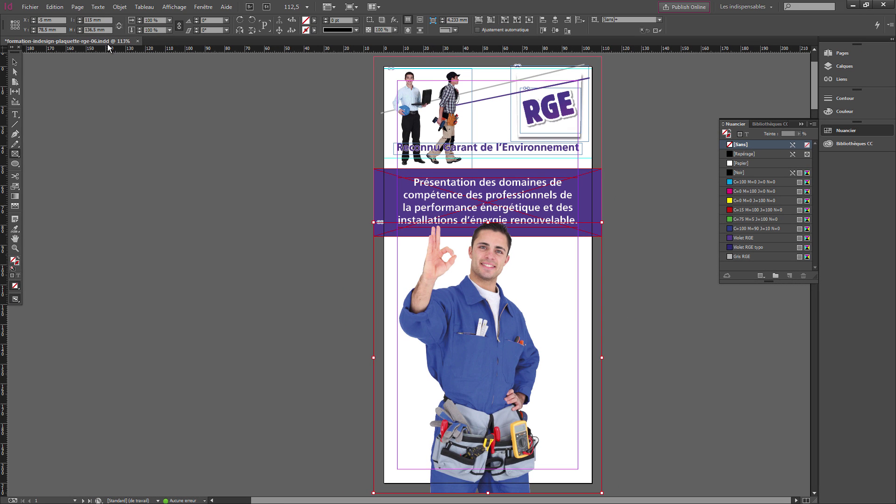
Shift the worker image within its frame to an offset of X 2.5 mm and Y -14 mm, below the banner text
click(15, 71)
click(482, 285)
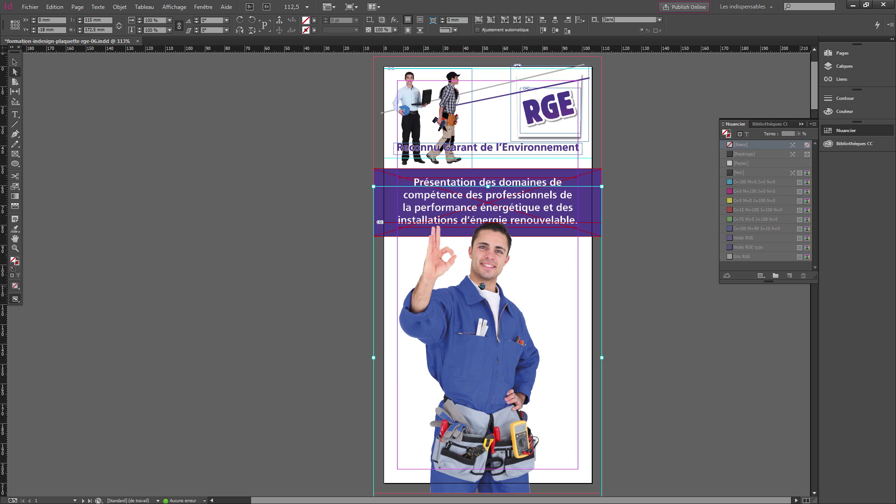
drag(483, 287, 488, 292)
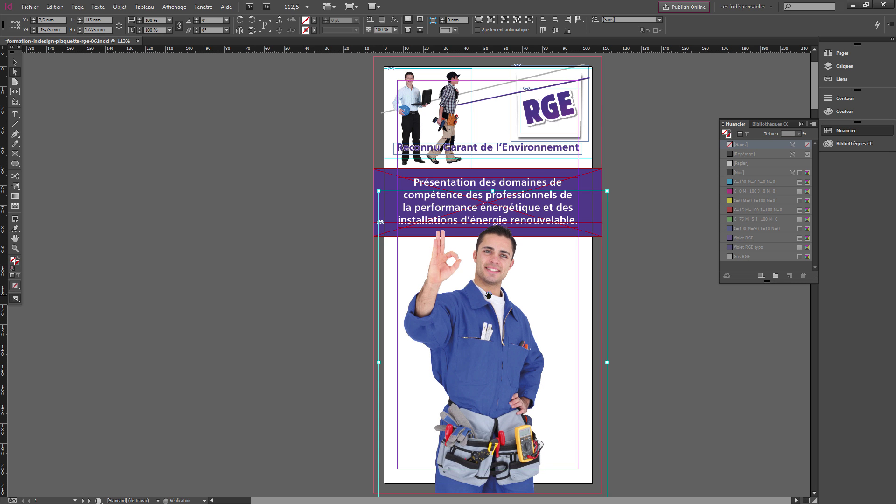
key(Down)
key(Down)
key(Down)
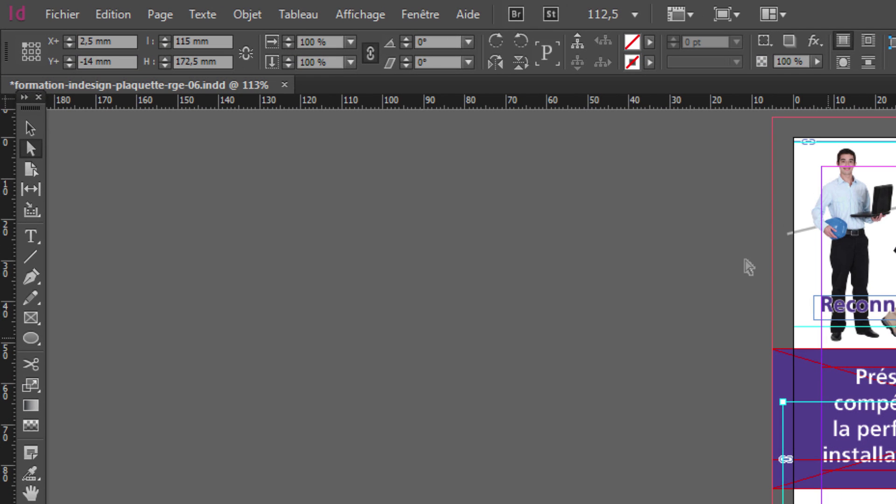
Scale the worker image to 108 % and reposition it within its frame at X 0.5 mm and Y -16 mm
click(289, 39)
click(290, 39)
click(290, 39)
click(289, 39)
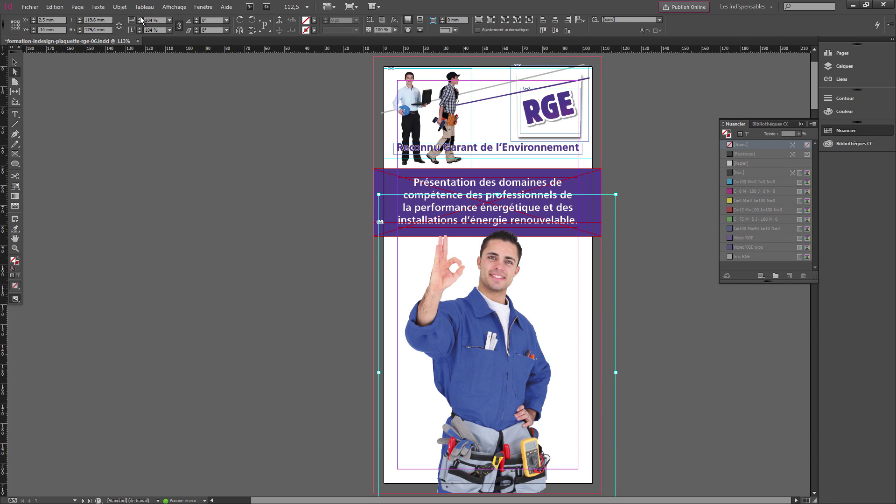
click(140, 19)
click(140, 19)
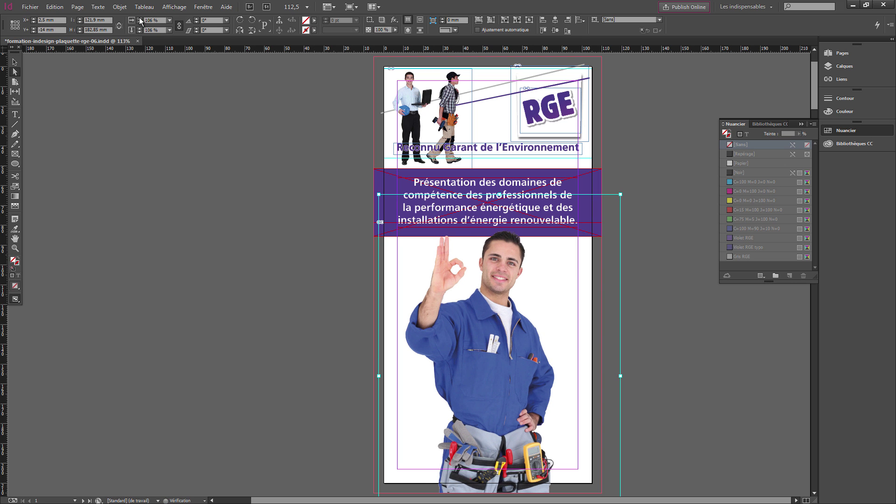
click(140, 19)
click(140, 19)
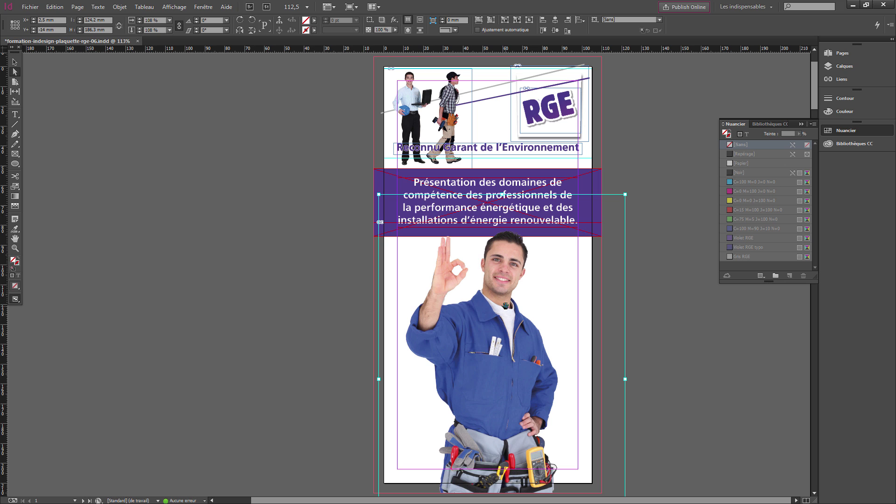
drag(505, 306, 505, 304)
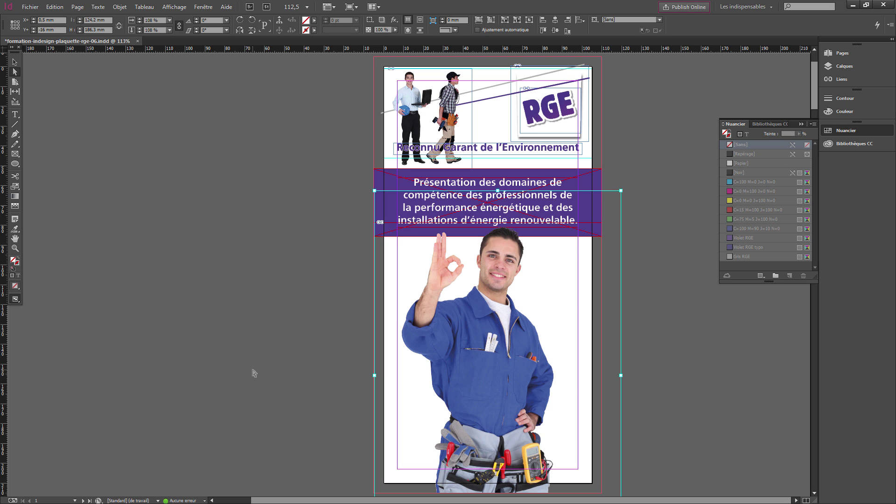
Preview the cover without guides and frame edges, with nothing selected, and return to the normal view
key(w)
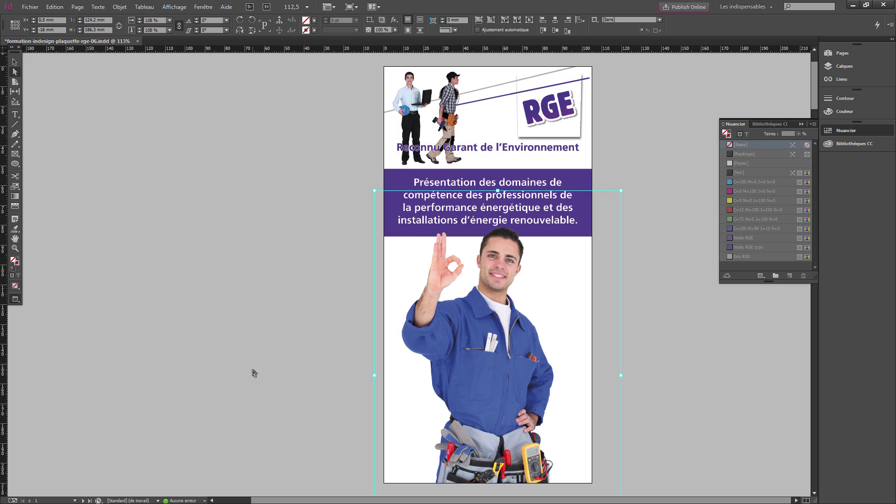
click(15, 62)
click(219, 135)
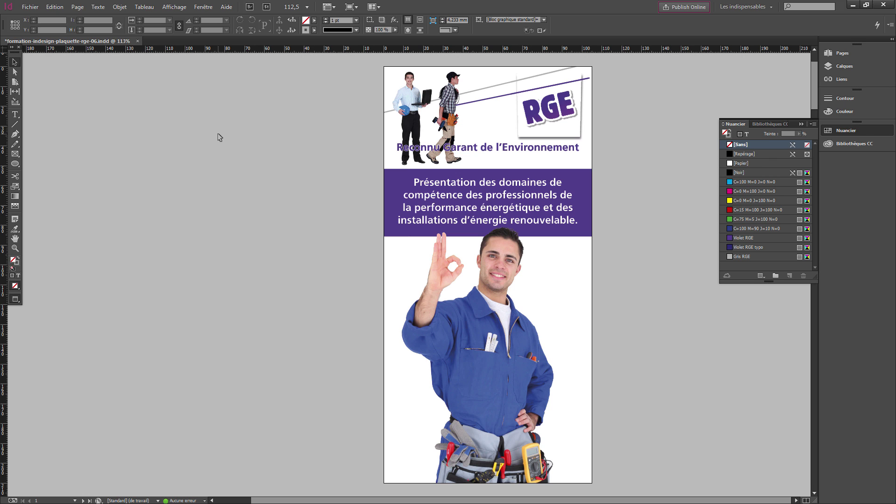
key(w)
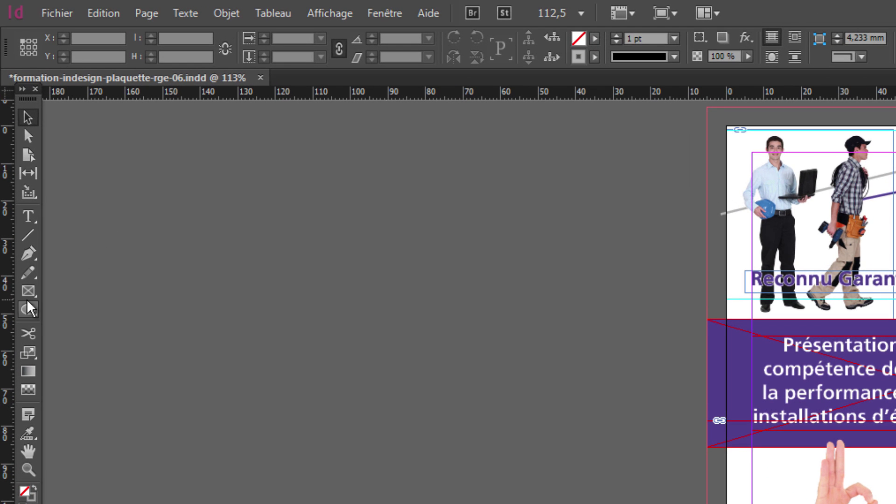
Draw a frame about 115 × 38.5 mm across the page bottom up to the bleed and fill it with [Papier]
click(28, 291)
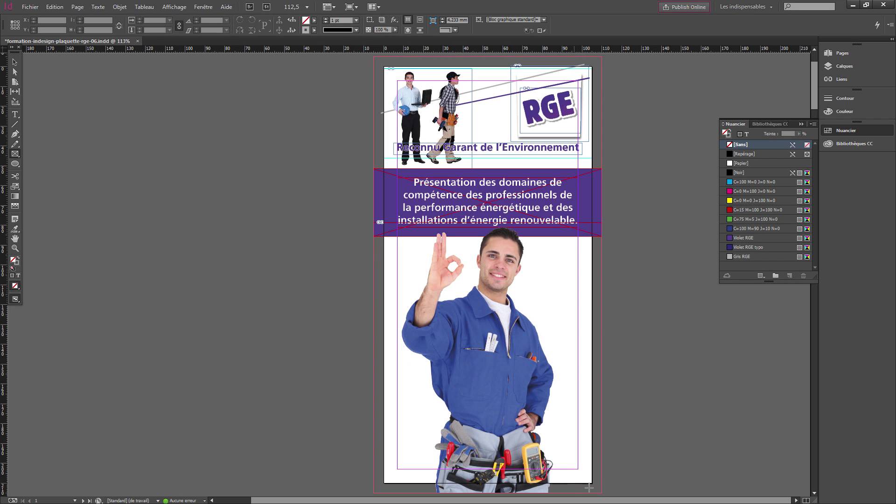
drag(602, 493, 373, 417)
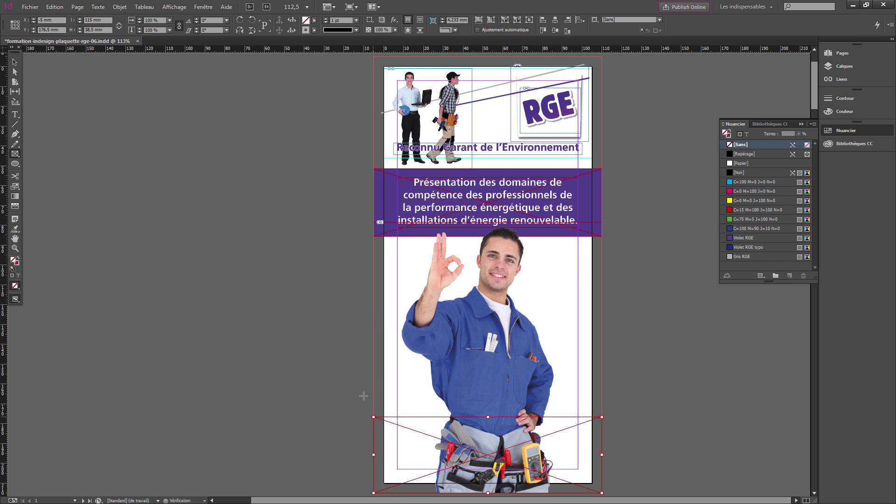
click(13, 63)
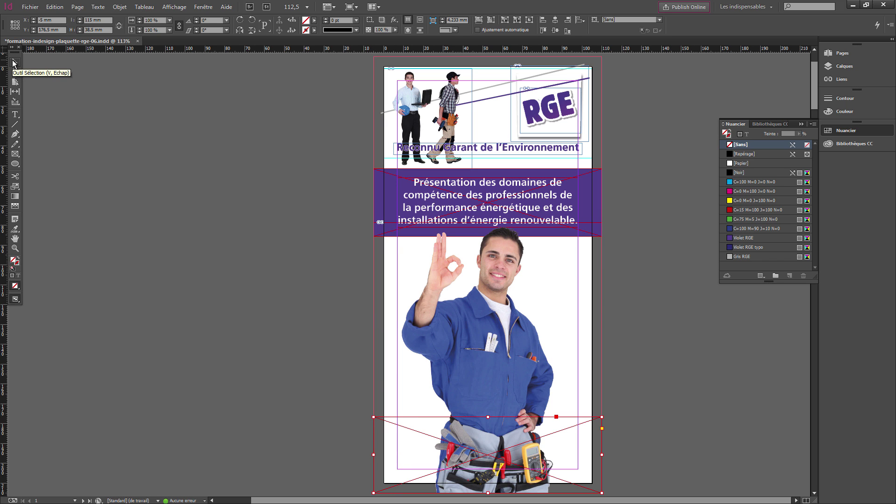
click(730, 162)
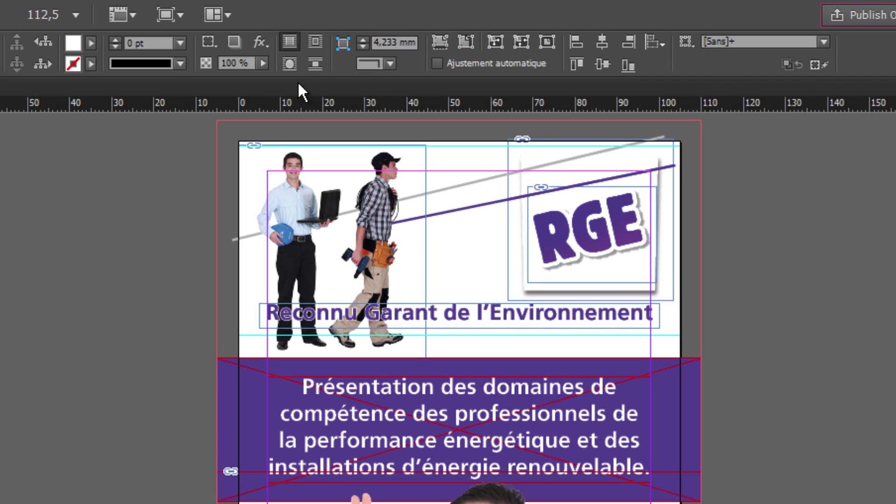
Apply a directional feather effect to the white frame as a whole object, with a top feather width of 22 mm
click(262, 43)
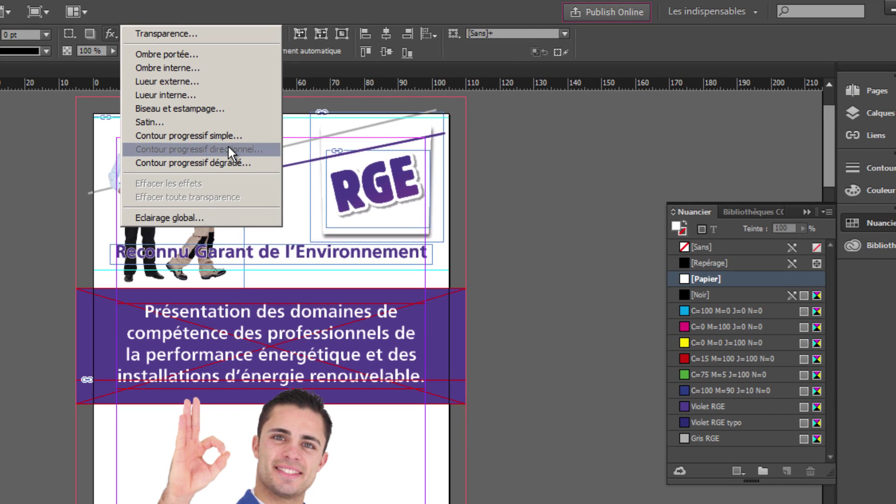
click(318, 167)
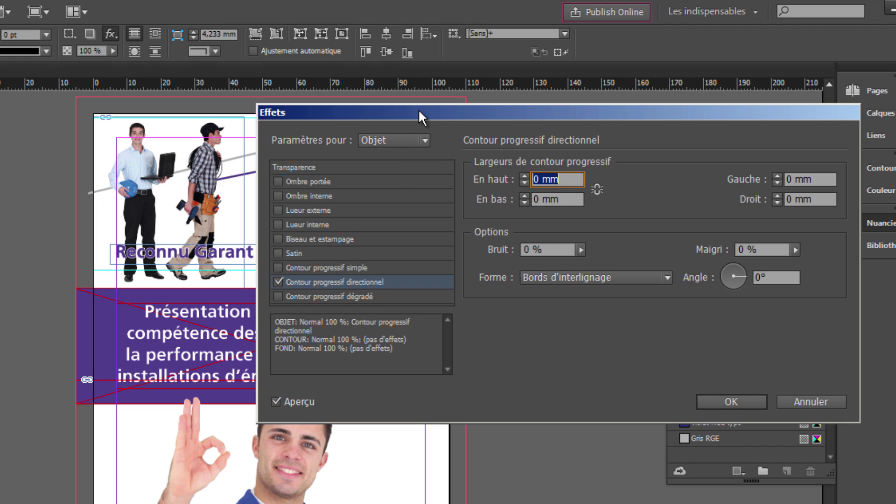
click(426, 139)
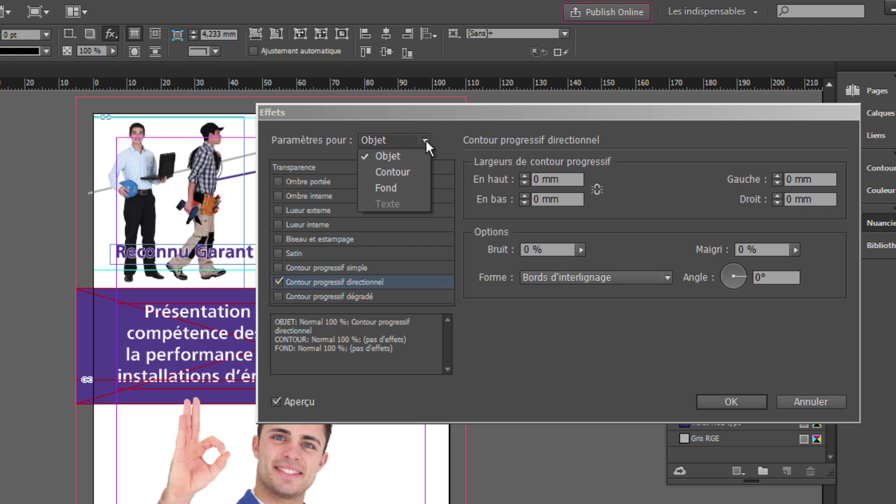
click(425, 139)
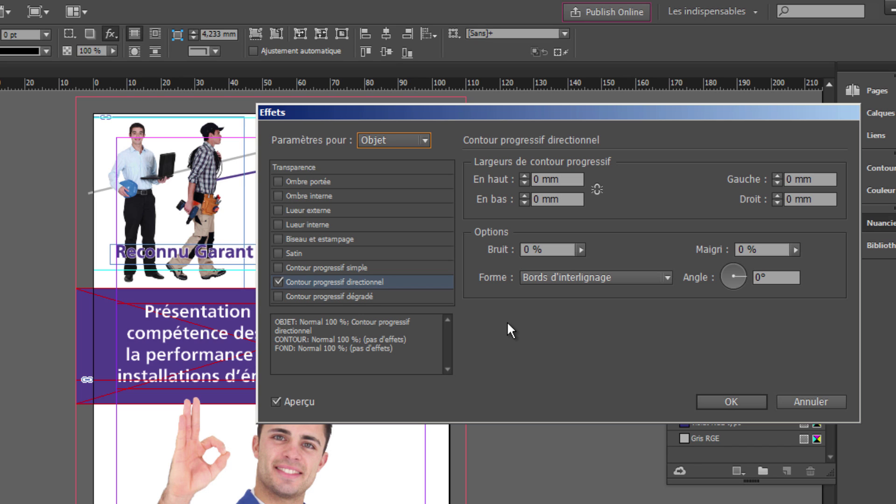
drag(562, 179, 524, 178)
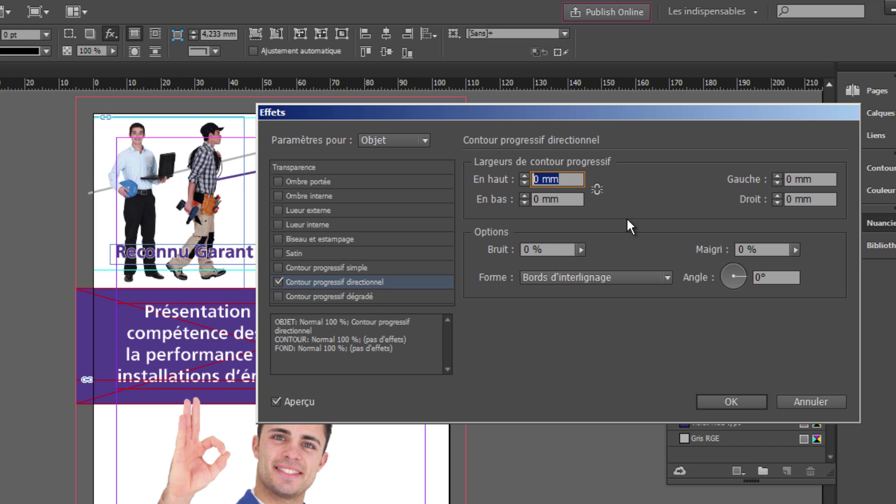
click(525, 177)
click(275, 397)
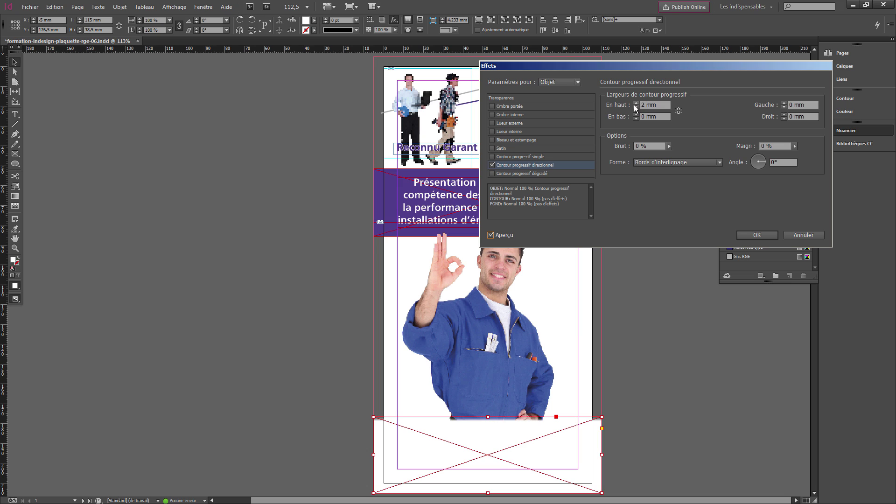
click(636, 103)
click(635, 102)
click(636, 102)
click(636, 103)
click(635, 103)
click(636, 103)
click(636, 103)
click(636, 103)
click(636, 102)
click(636, 103)
click(636, 103)
click(636, 103)
click(636, 103)
click(636, 103)
click(636, 103)
click(636, 103)
click(636, 103)
click(636, 102)
click(636, 103)
click(636, 103)
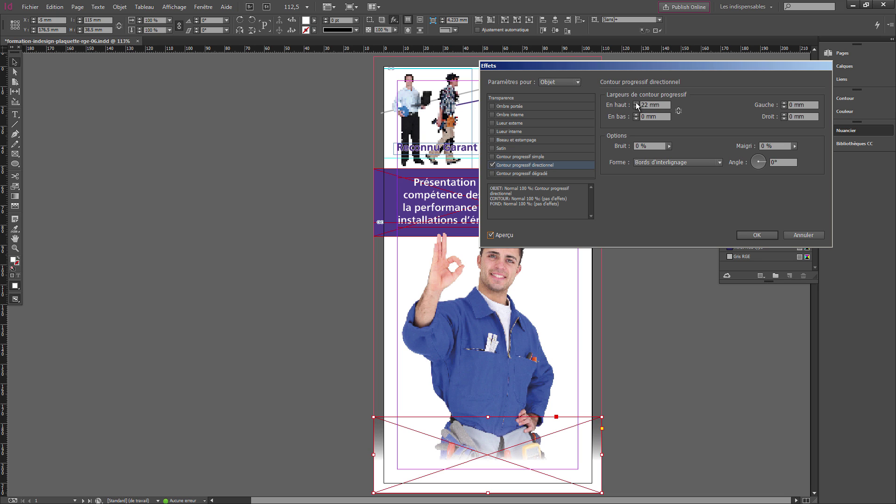
click(752, 235)
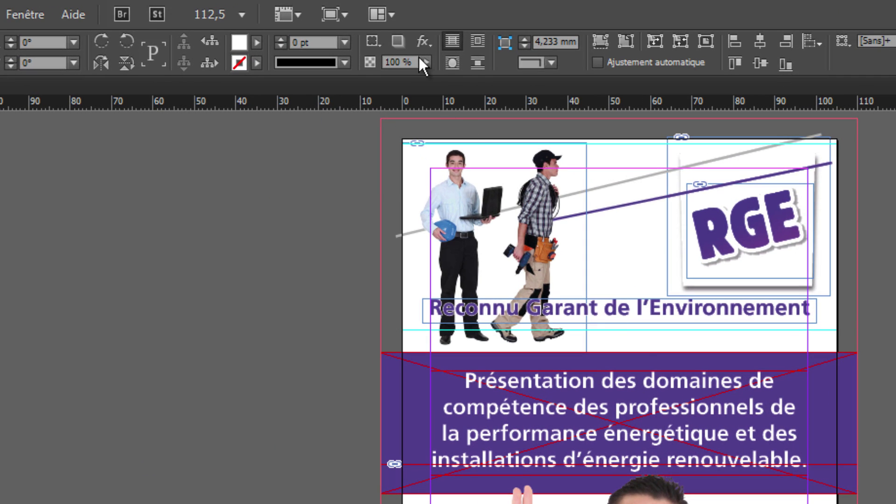
Set the opacity of the feathered white frame to 90 %
click(425, 61)
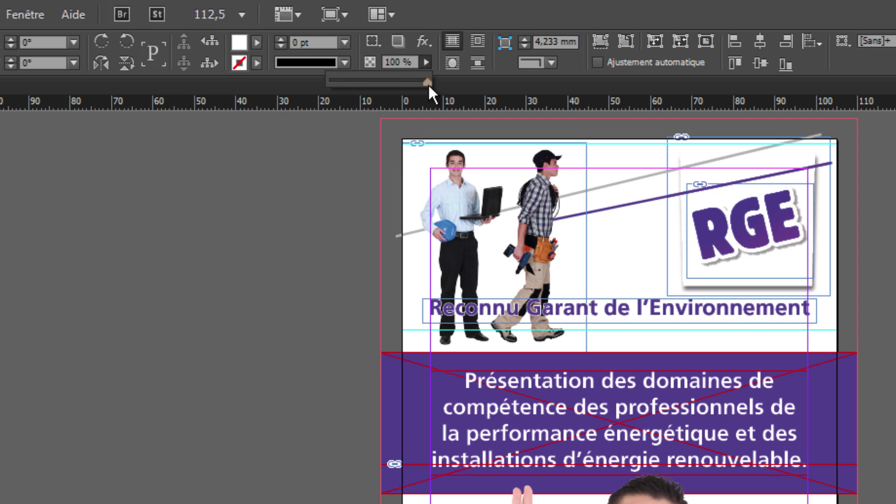
drag(428, 83, 411, 82)
click(389, 57)
drag(410, 62, 366, 66)
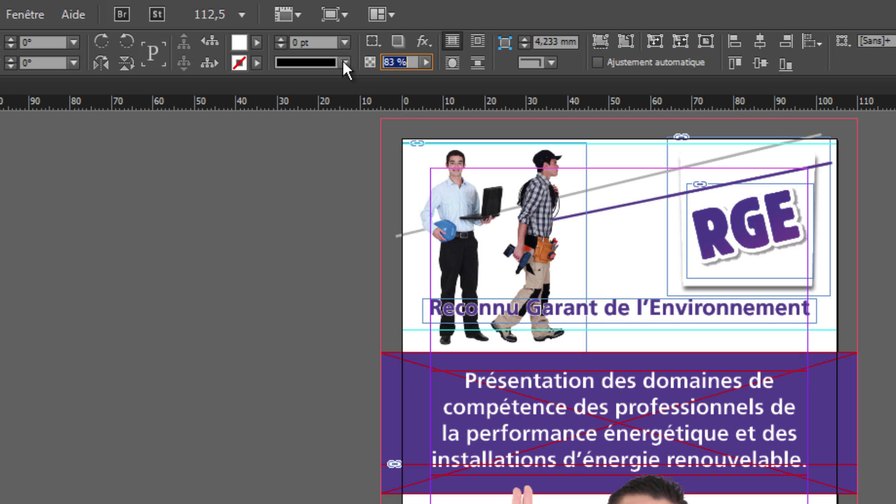
text(90)
key(Return)
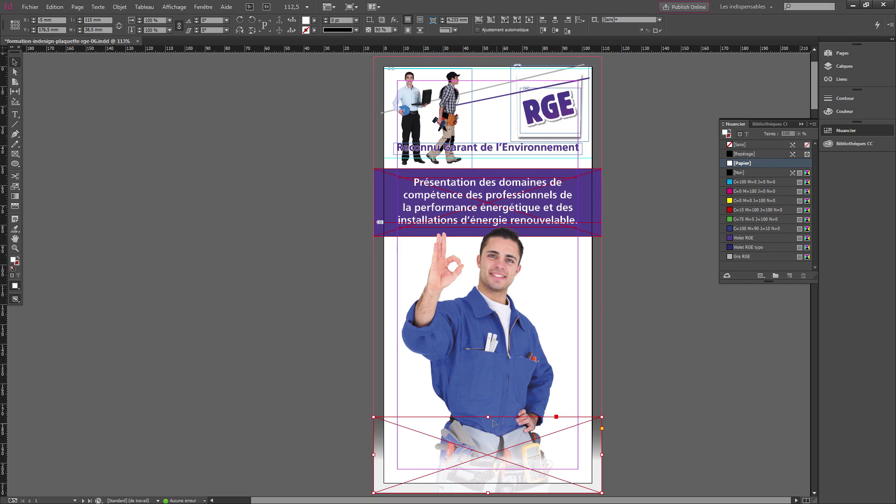
Extend the white fade frame upward from its top edge to about 40 mm high and deselect it
drag(488, 417, 473, 395)
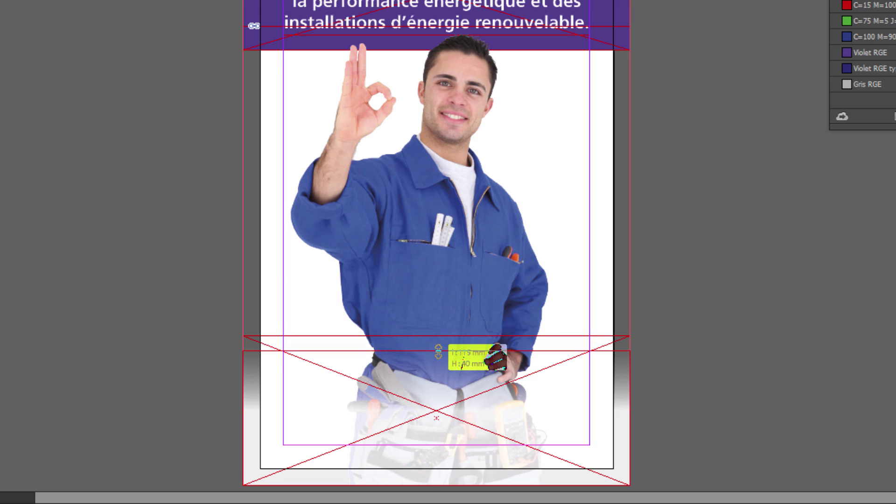
drag(497, 357, 497, 357)
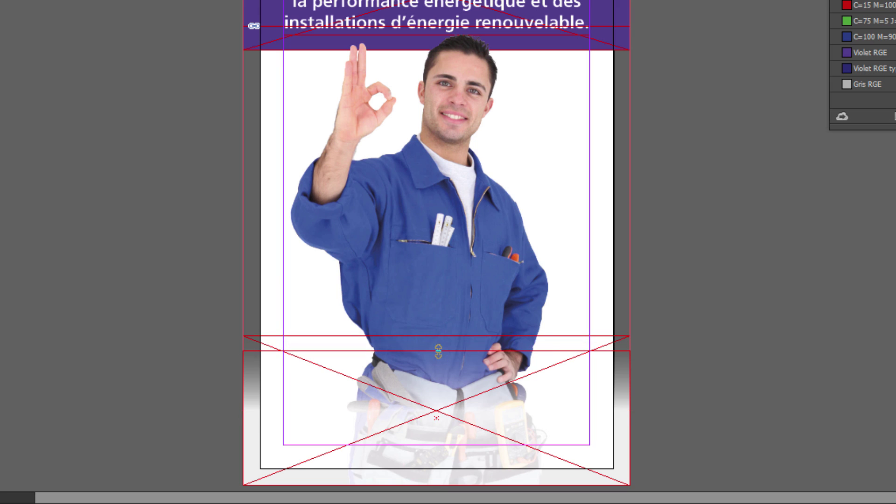
click(680, 286)
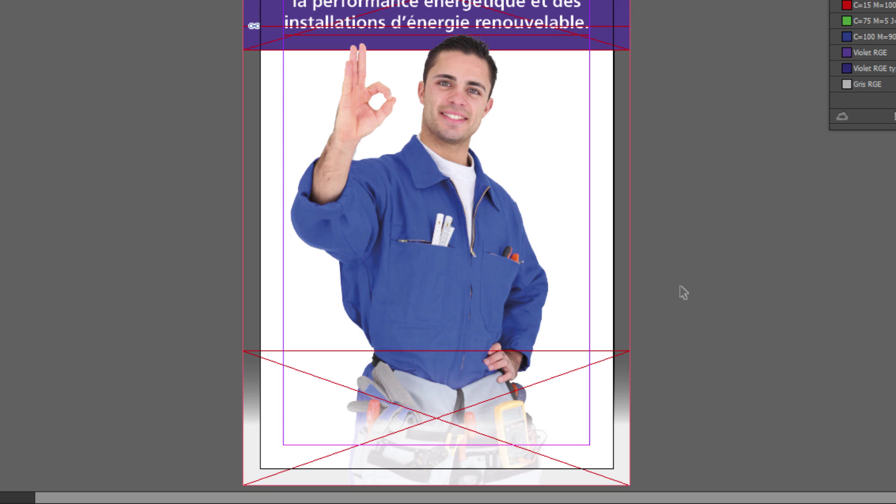
Preview the cover without guides and frame edges, and inspect the white fade at the page bottom
key(w)
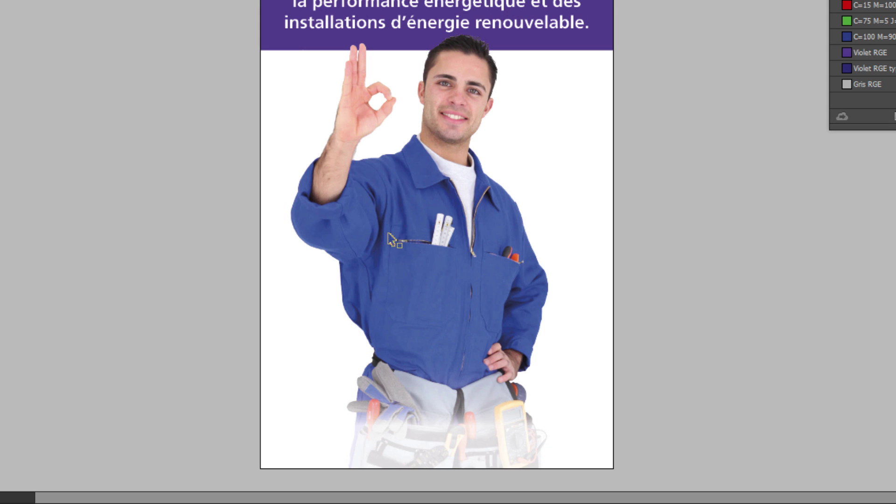
click(394, 198)
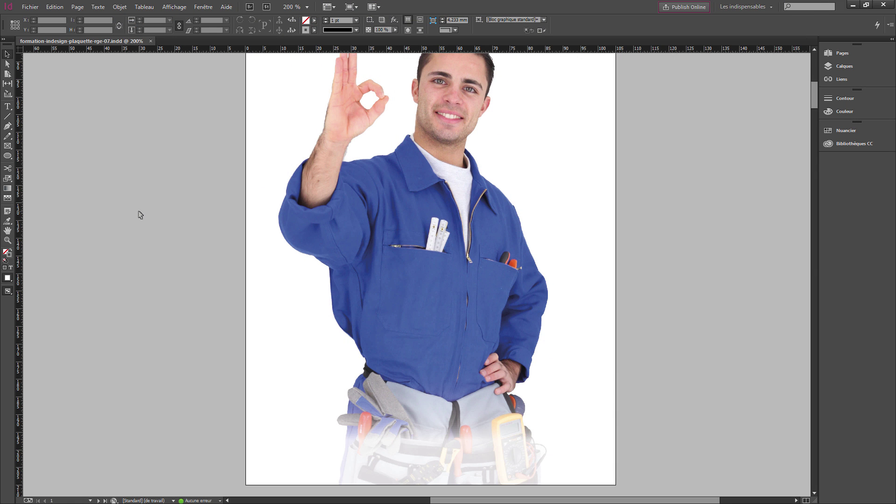
key(w)
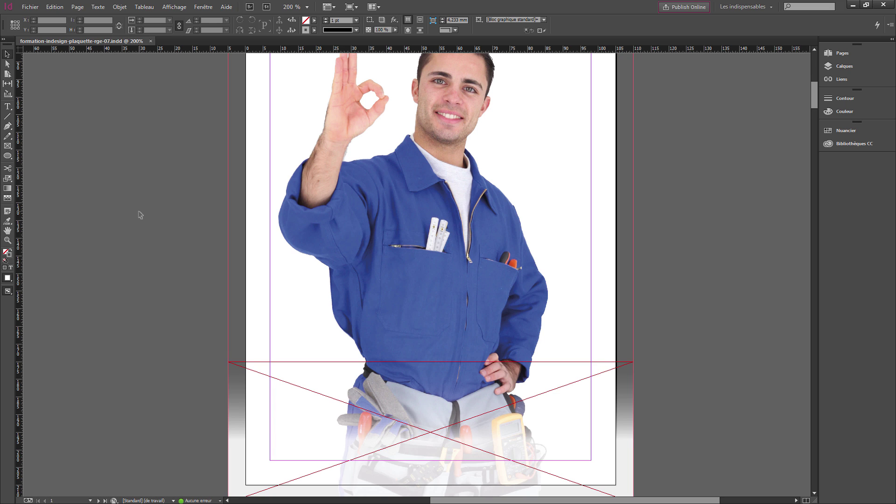
scroll(140, 215, down, 2)
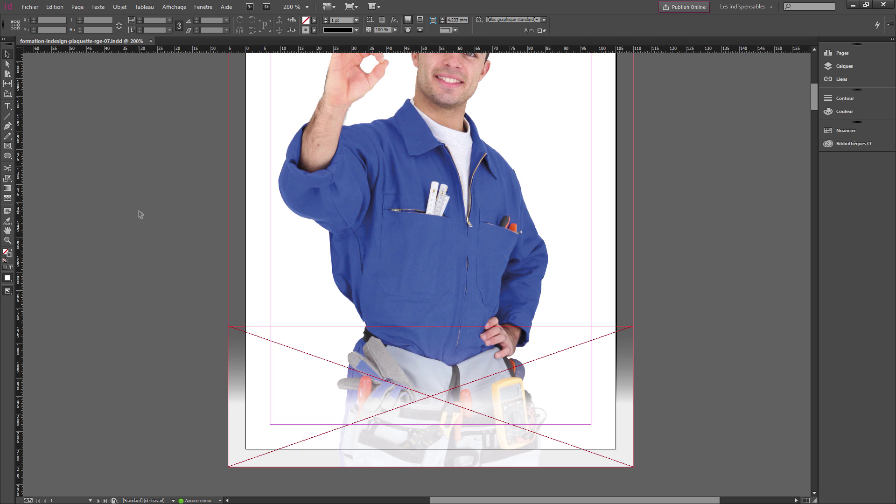
click(326, 406)
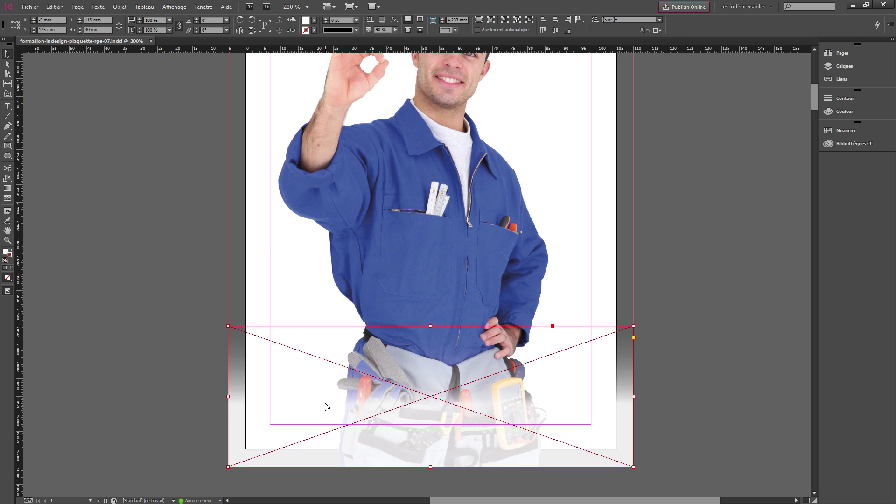
click(178, 350)
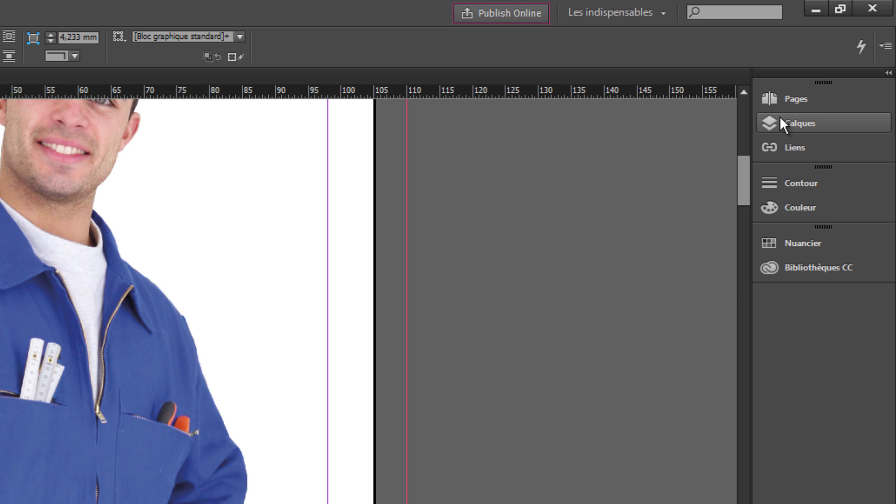
Lock the Bandeau layer and create a new layer named "Bas du document" above it
click(780, 120)
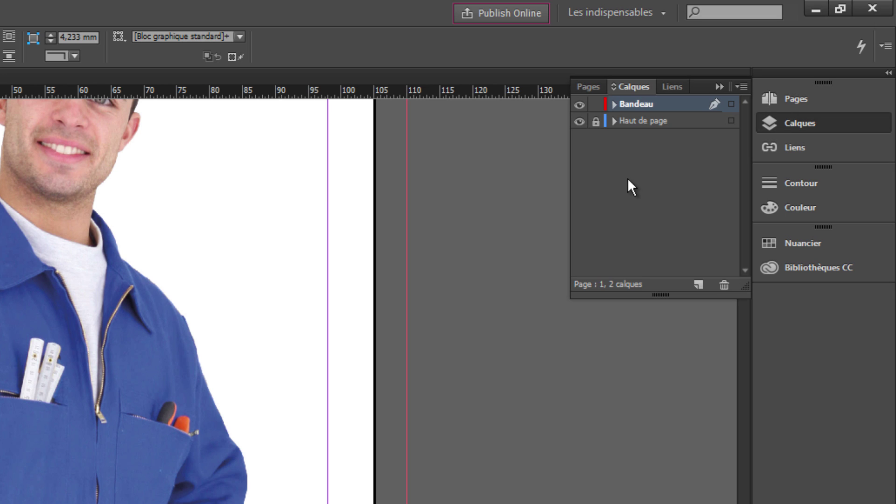
click(596, 105)
click(700, 285)
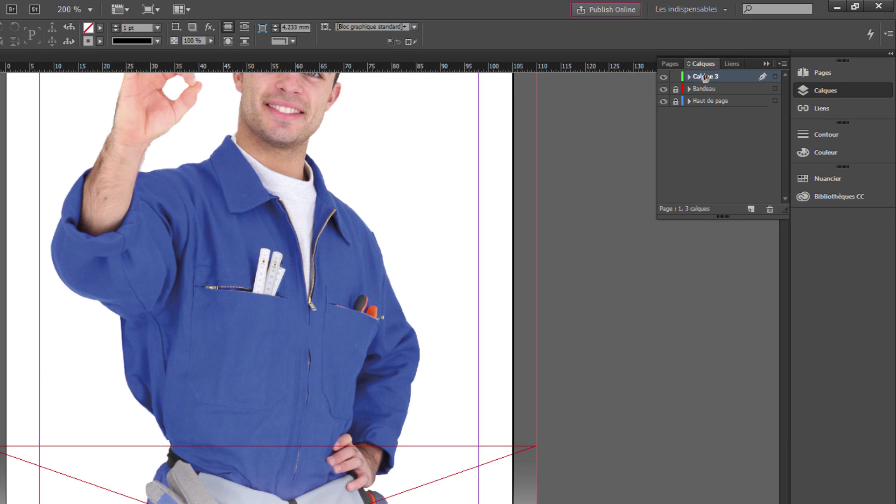
double_click(705, 77)
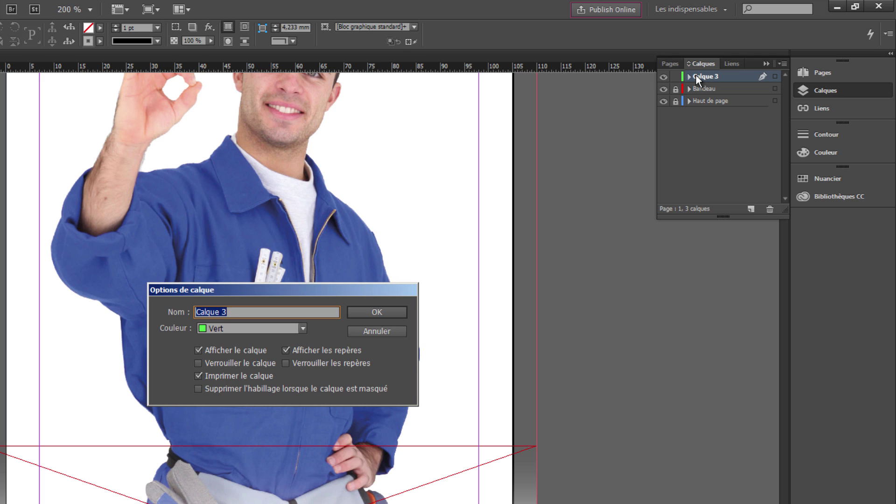
text(Bas du document)
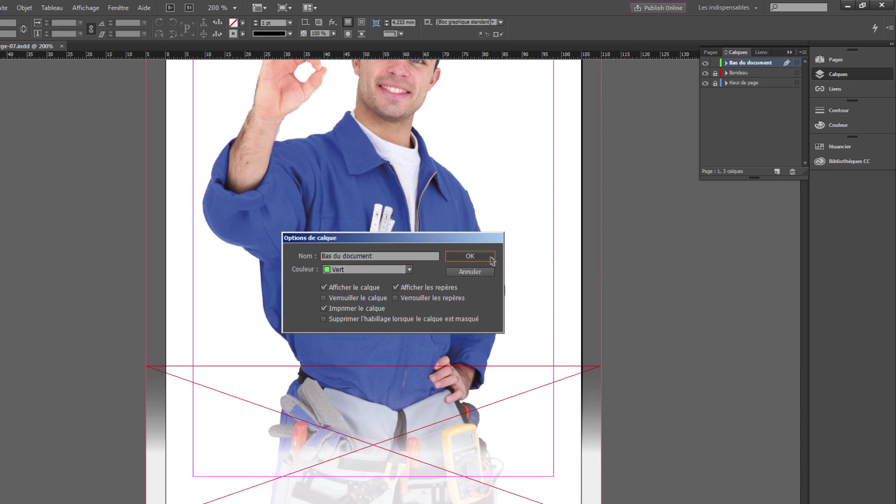
click(417, 302)
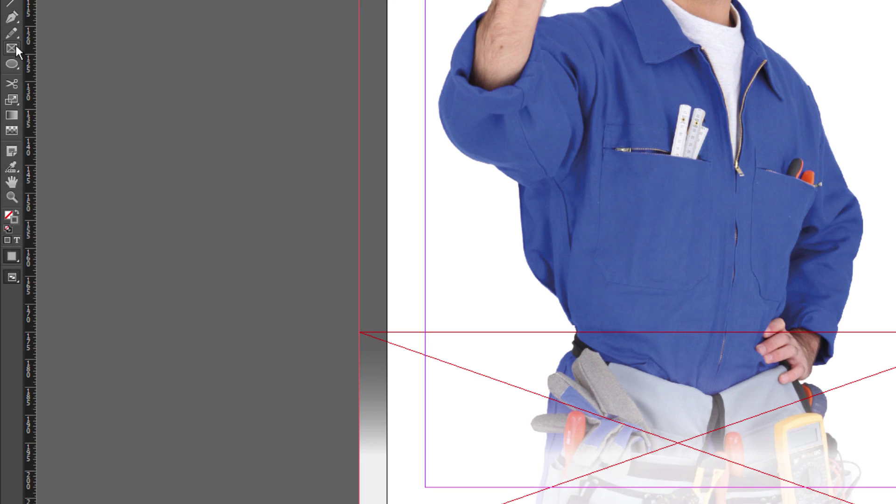
Draw an empty graphic frame about 45.5 × 22.7 mm from the left margin to the page centre, over the fade, and keep it selected
click(14, 48)
drag(423, 347, 680, 477)
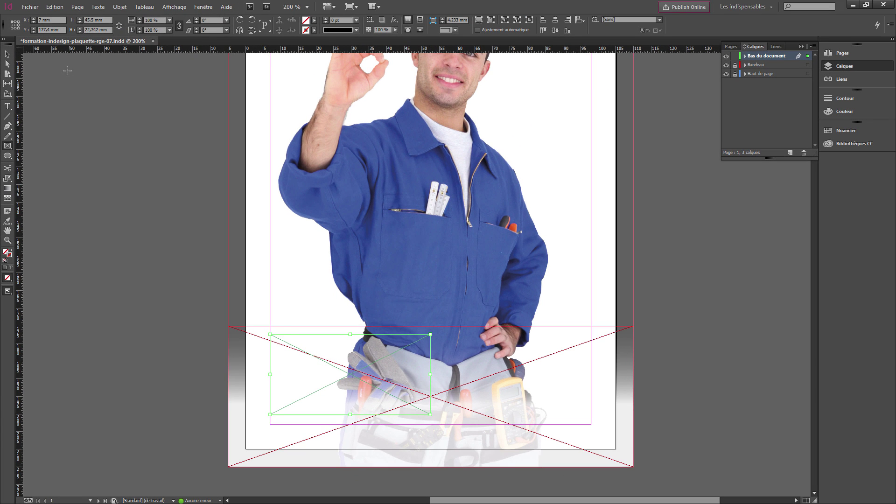
click(7, 54)
click(219, 372)
click(333, 372)
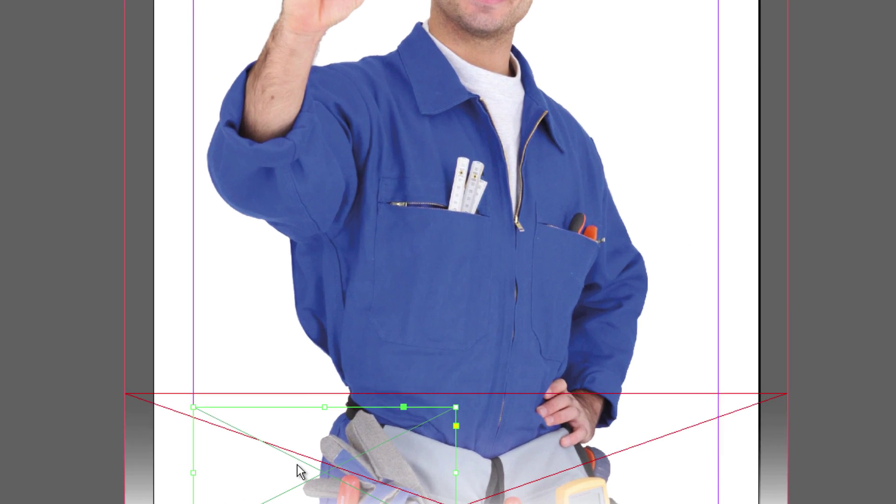
Place the image logo-FFB-Region-poitou-charente-cmjn.ai in the selected frame
key(ctrl+d)
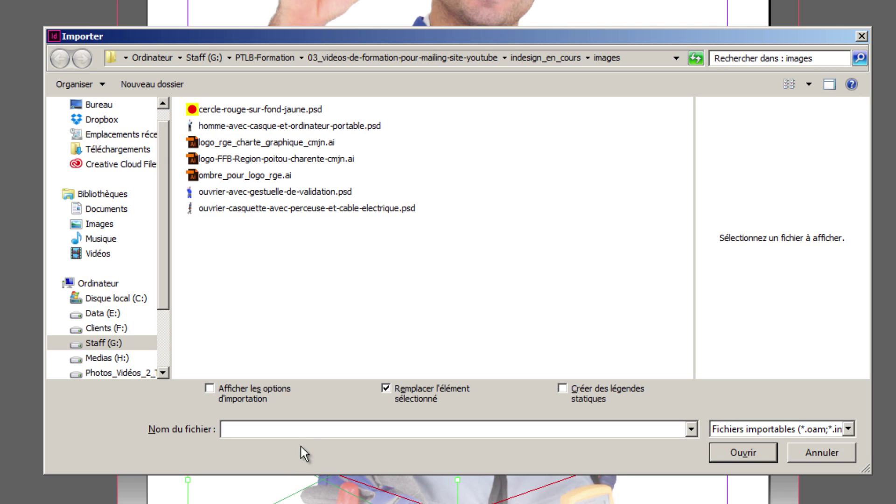
click(308, 159)
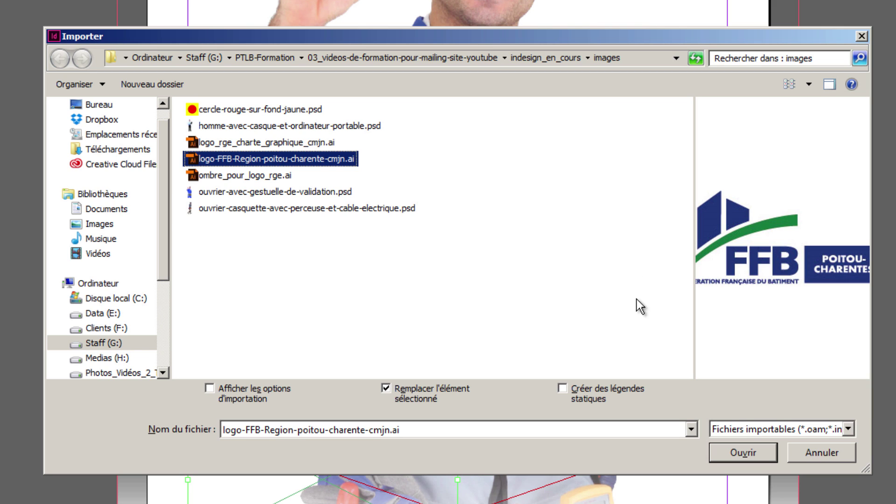
click(743, 452)
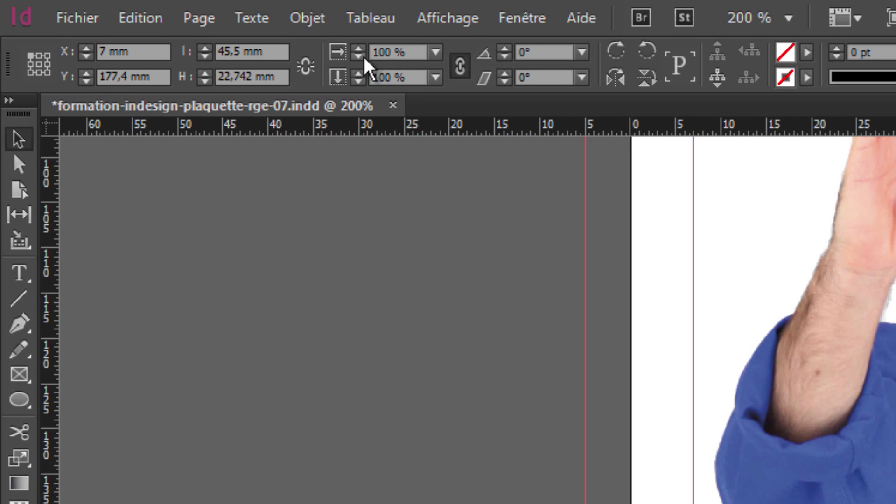
Scale the FFB logo and its frame down proportionally to about 37 mm wide, keeping the top-left corner on the margin
click(360, 53)
click(360, 53)
click(360, 54)
click(359, 54)
click(359, 53)
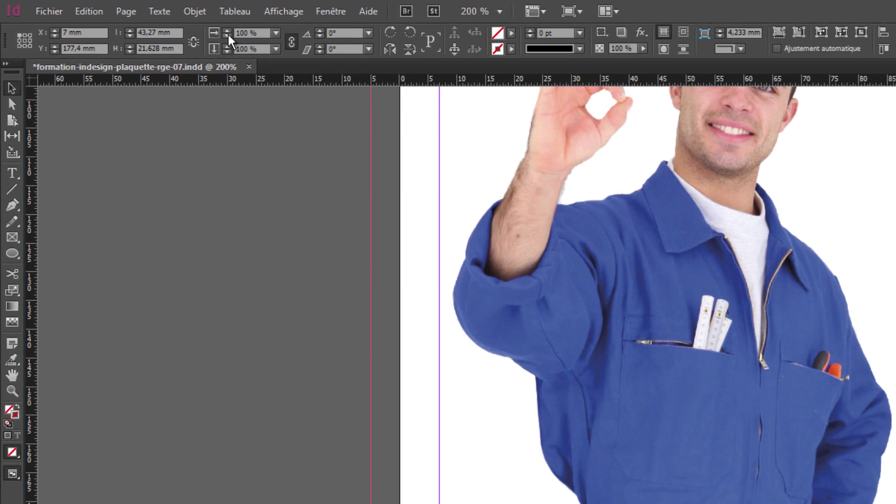
click(360, 54)
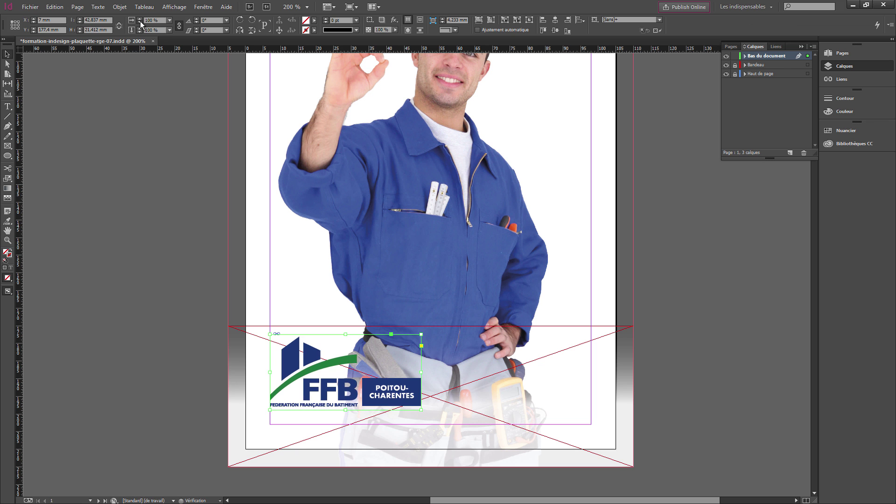
click(140, 22)
click(140, 22)
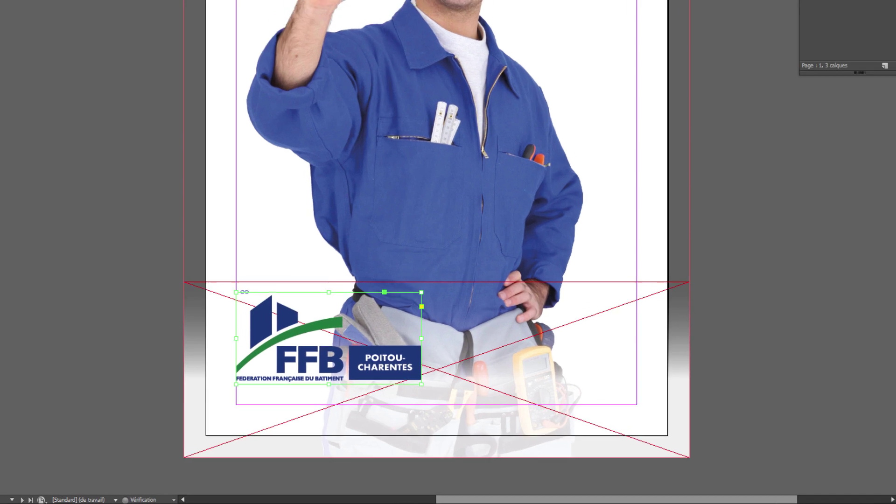
click(140, 22)
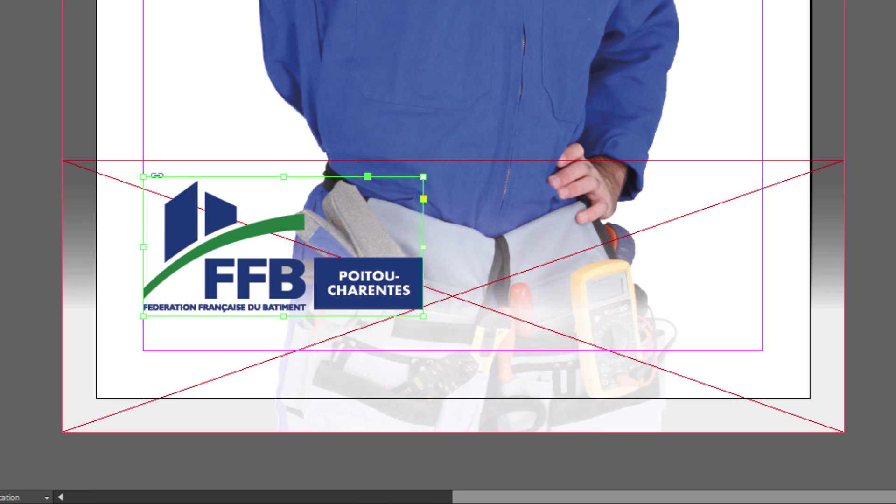
key(ctrl+comma)
key(ctrl+comma)
key(ctrl+comma)
key(ctrl+comma)
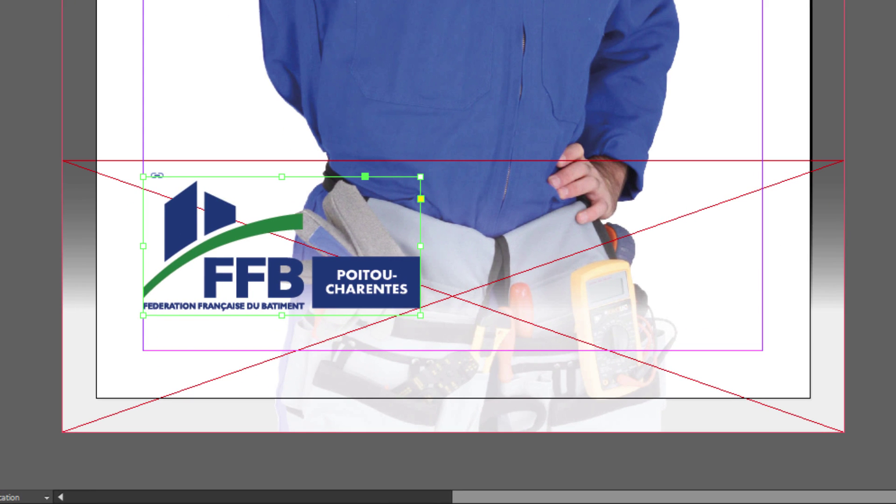
key(ctrl+comma)
key(ctrl+comma)
key(ctrl+comma)
key(ctrl+comma)
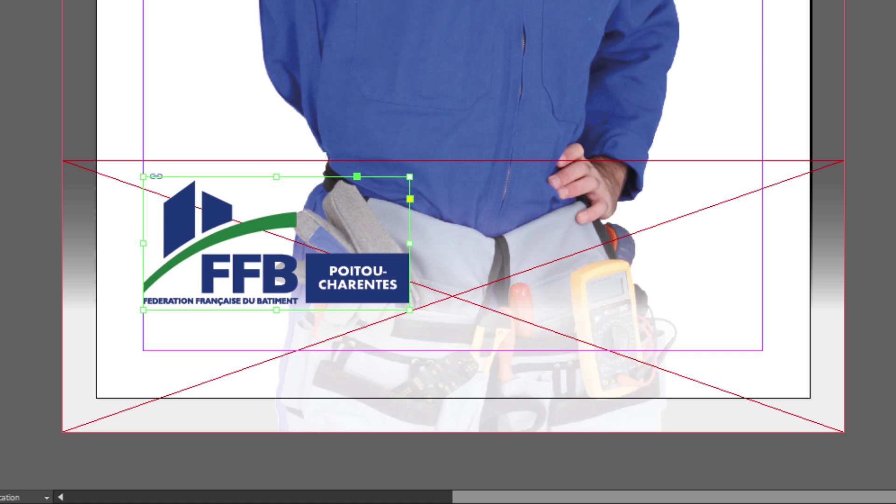
key(ctrl+comma)
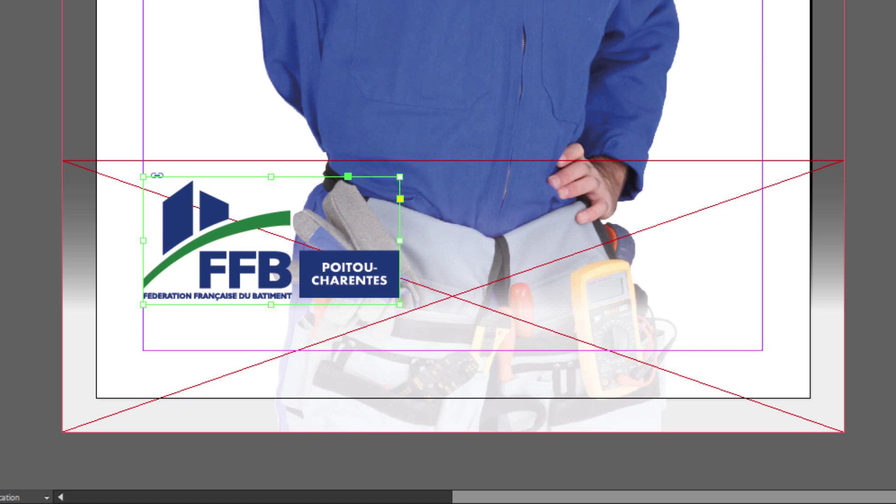
key(ctrl+comma)
key(ctrl+comma)
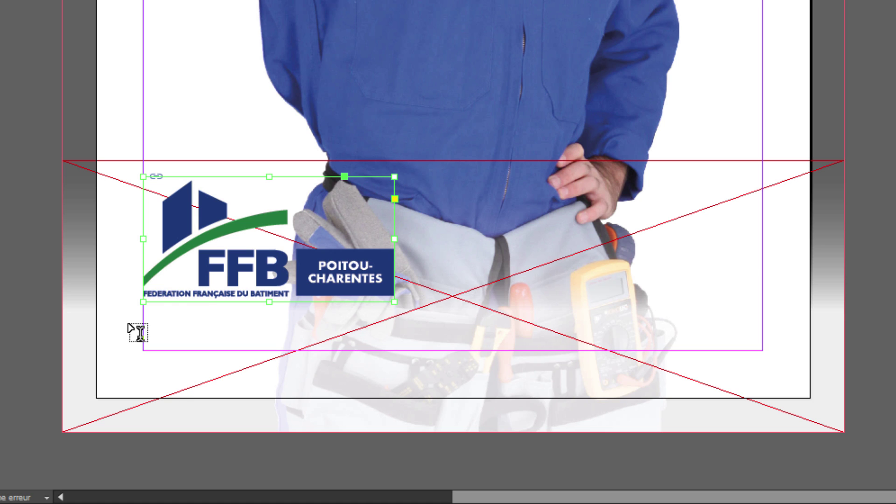
Create a text frame below the logo, from margin to margin, containing "Entreprises RGE en Poitou-Charentes"
drag(144, 315, 762, 350)
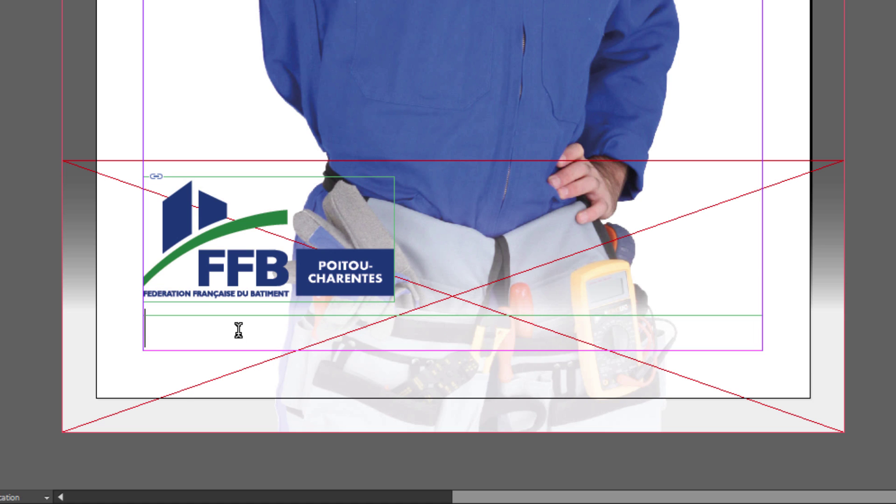
text(Entrepri)
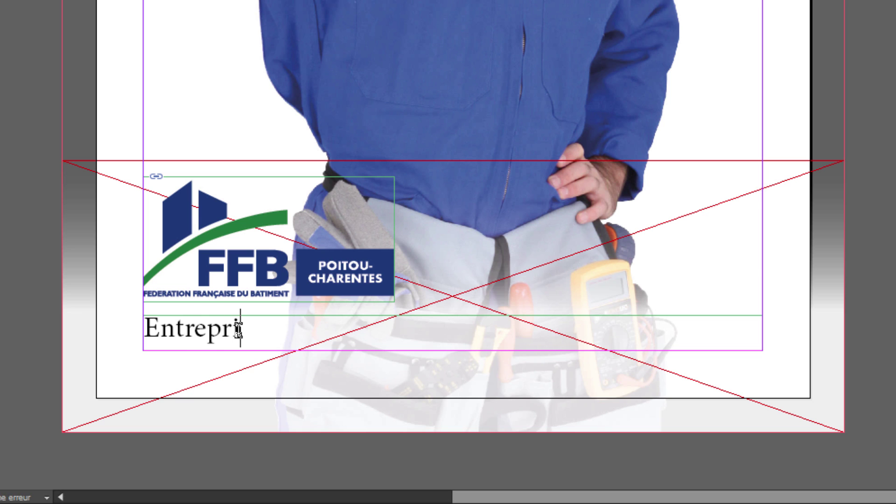
text(ses RGE en Po)
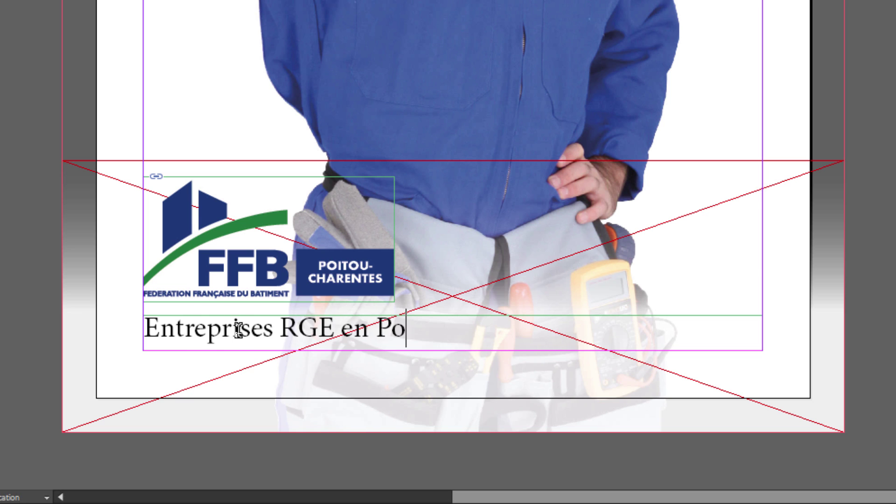
text(itou-Charentes)
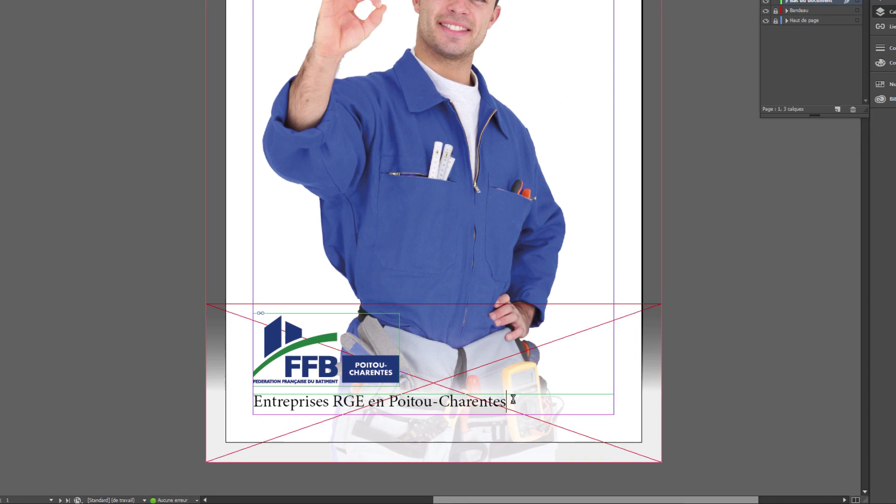
Set the whole "Entreprises RGE en Poitou-Charentes" line in Frutiger76-Black BlackItalic and centre it
drag(513, 399, 253, 401)
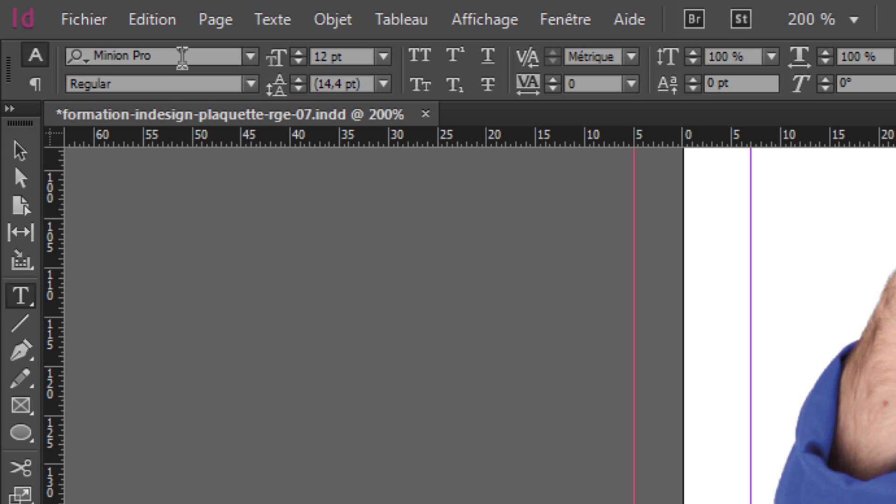
click(182, 57)
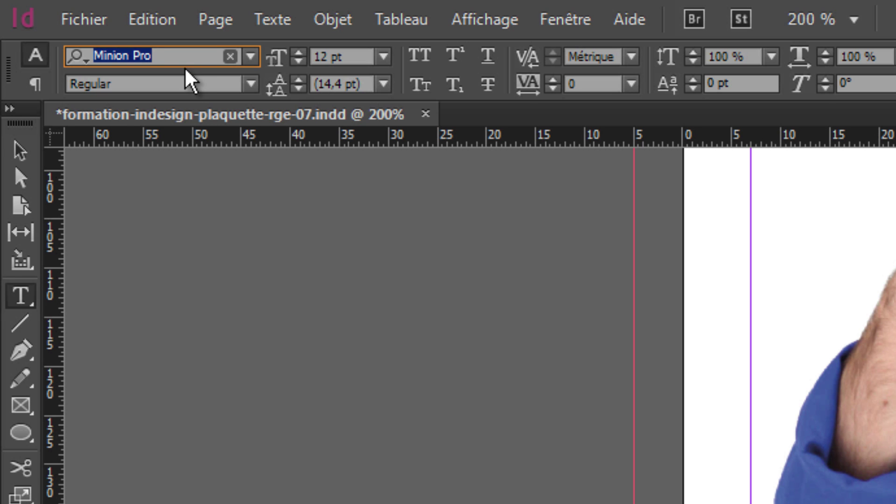
text(fru)
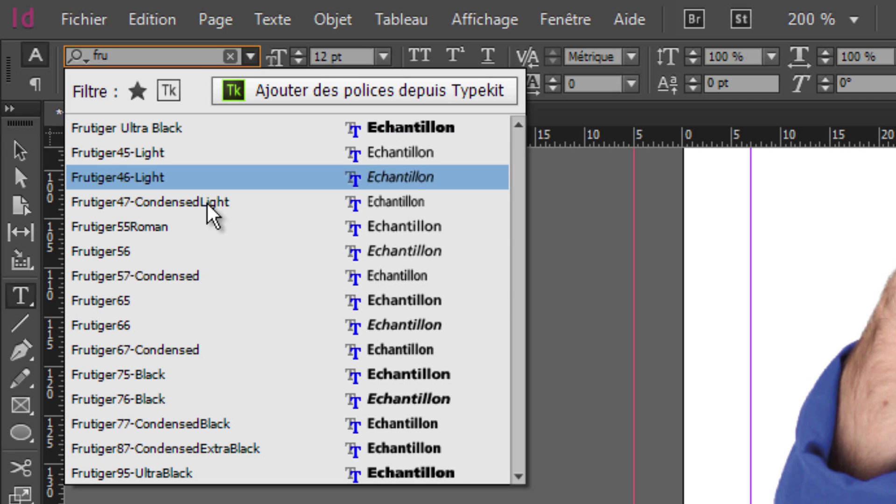
key(Up)
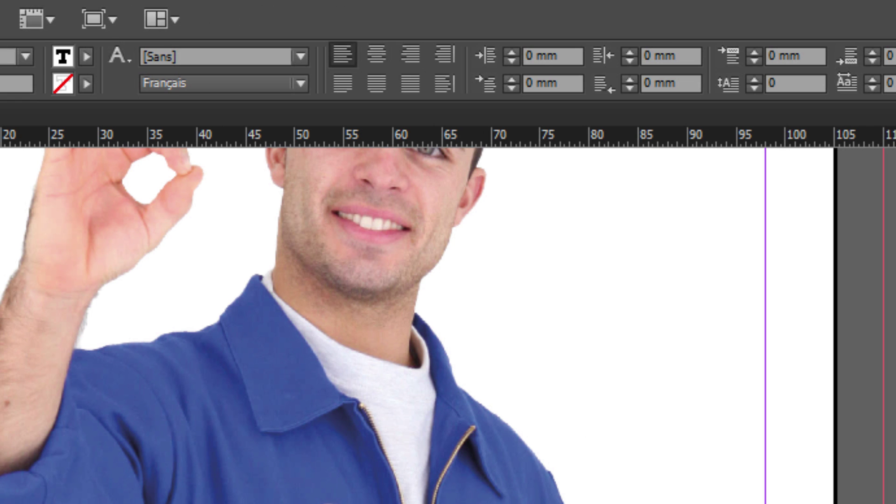
click(377, 67)
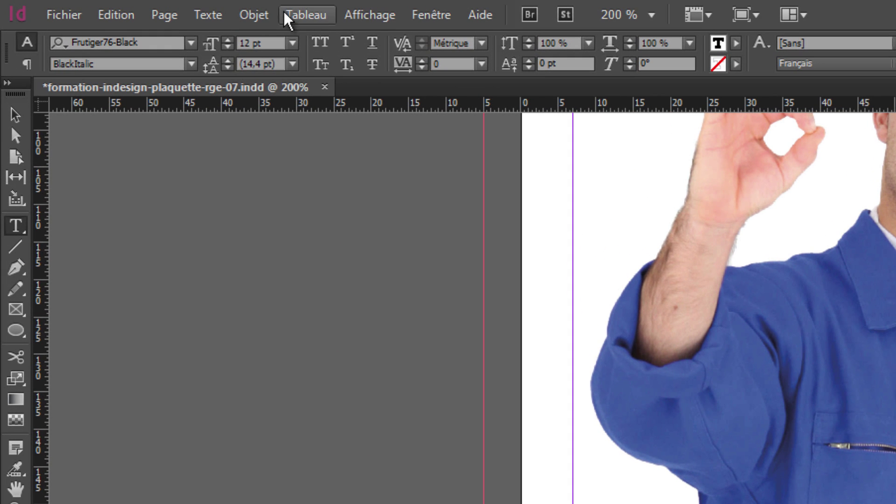
Set the font size of the selected bottom text line to 13.5 pt
drag(267, 41, 203, 36)
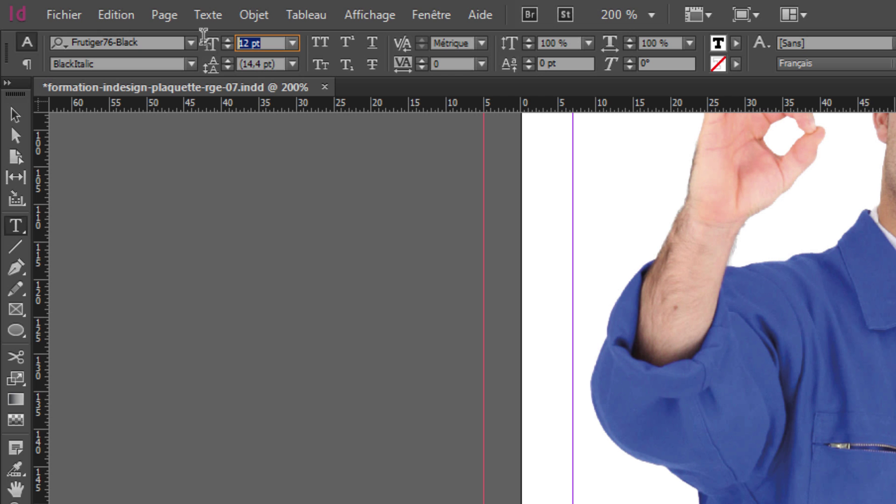
text(13.5)
key(Return)
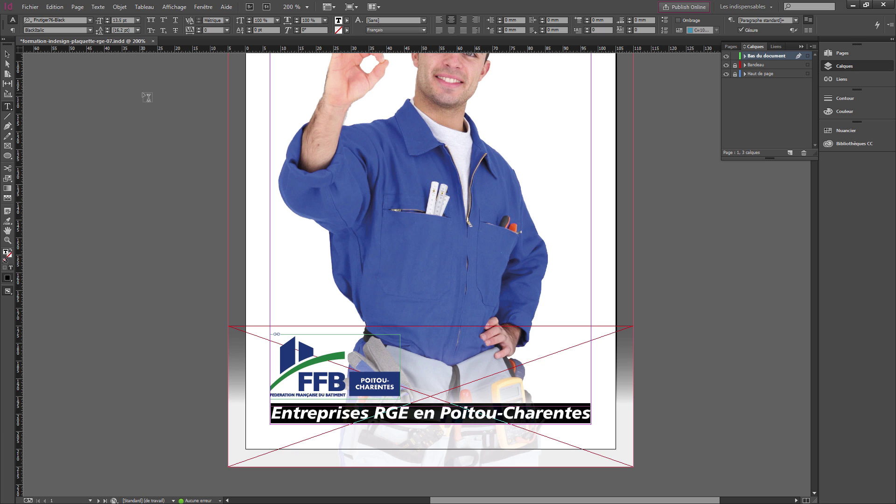
Select the whole "Entreprises RGE en Poitou-Charentes" line and start a new CMYK colour swatch named "FFB Bleu" for it
click(9, 55)
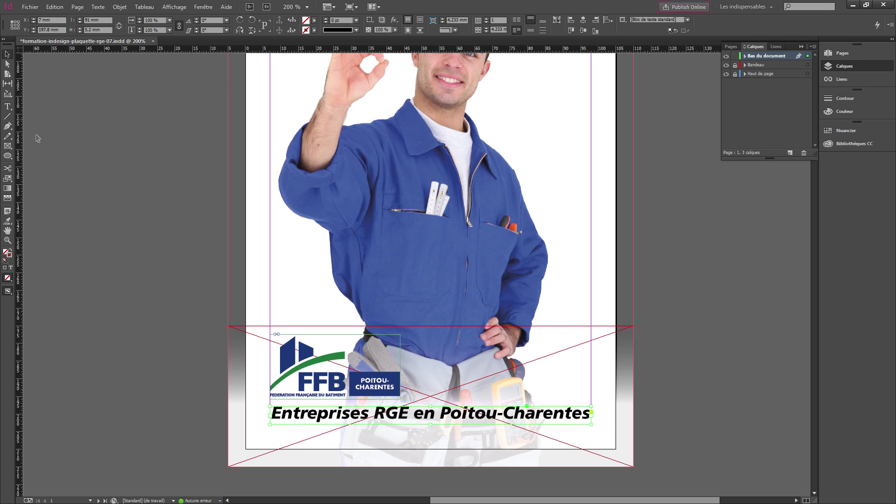
click(8, 107)
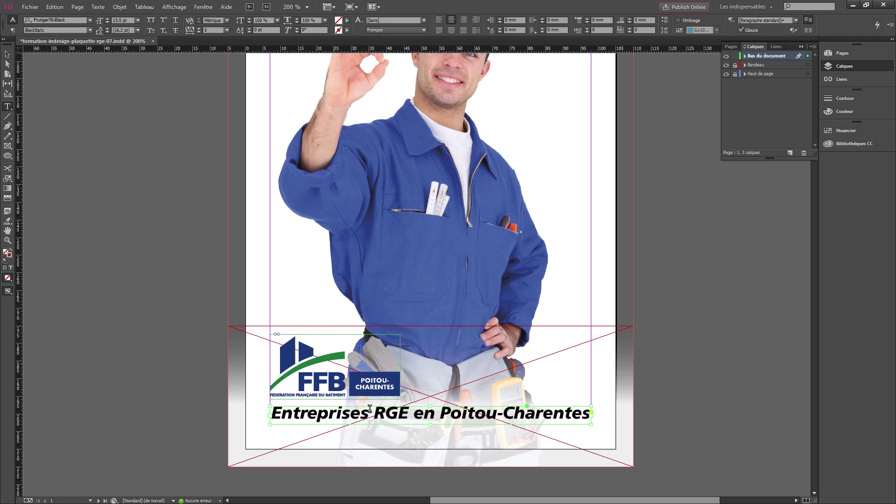
click(396, 414)
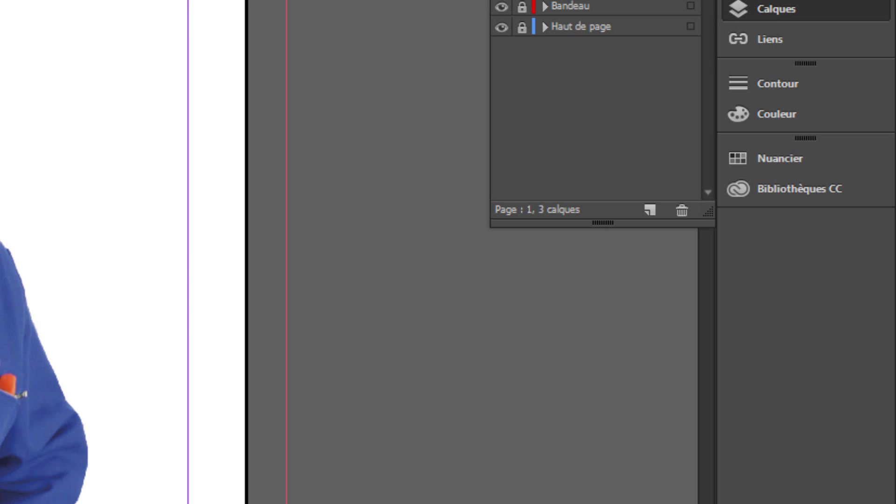
click(755, 156)
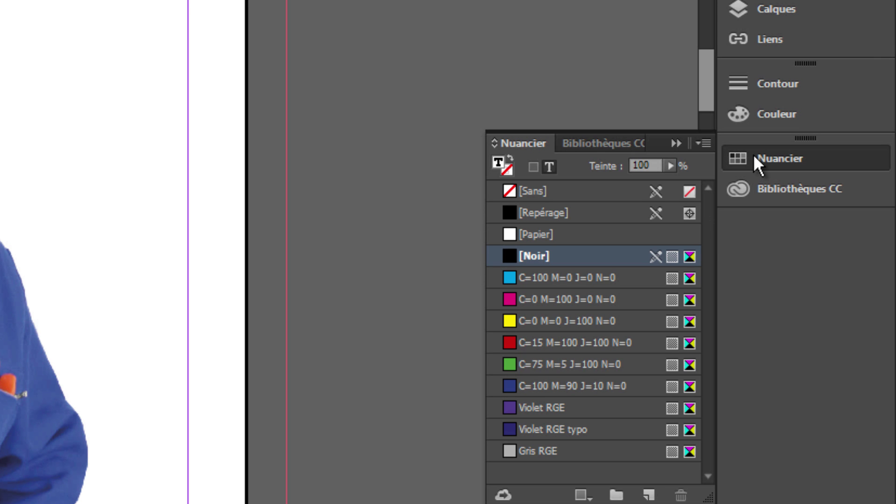
click(700, 144)
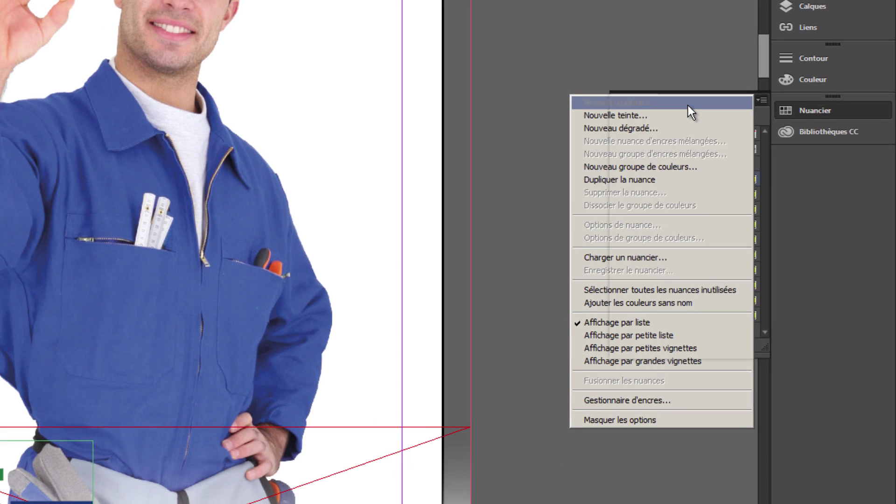
click(689, 107)
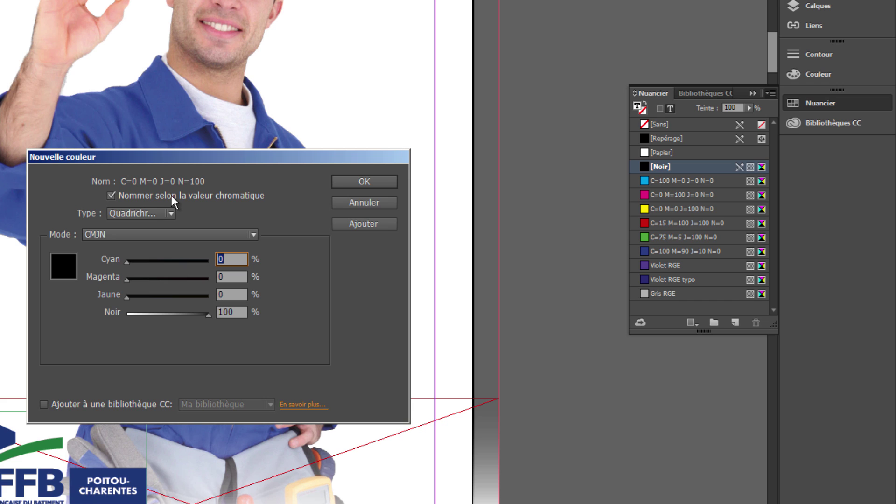
click(116, 193)
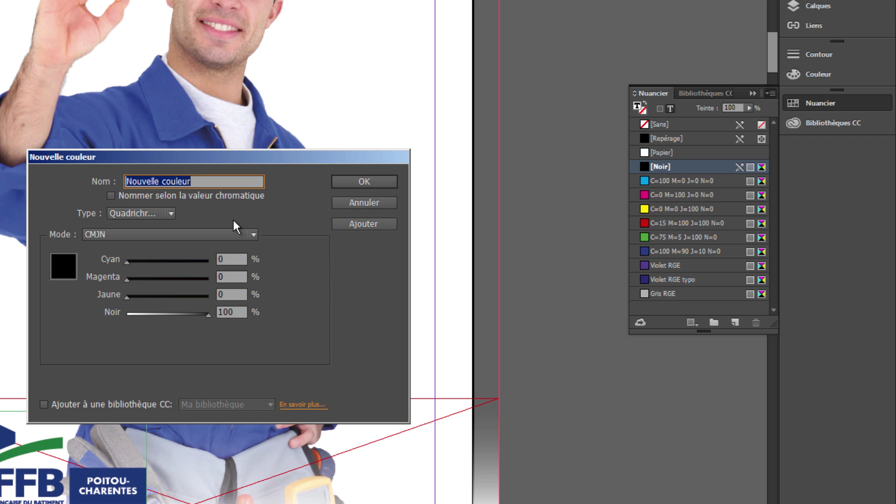
text(FFB )
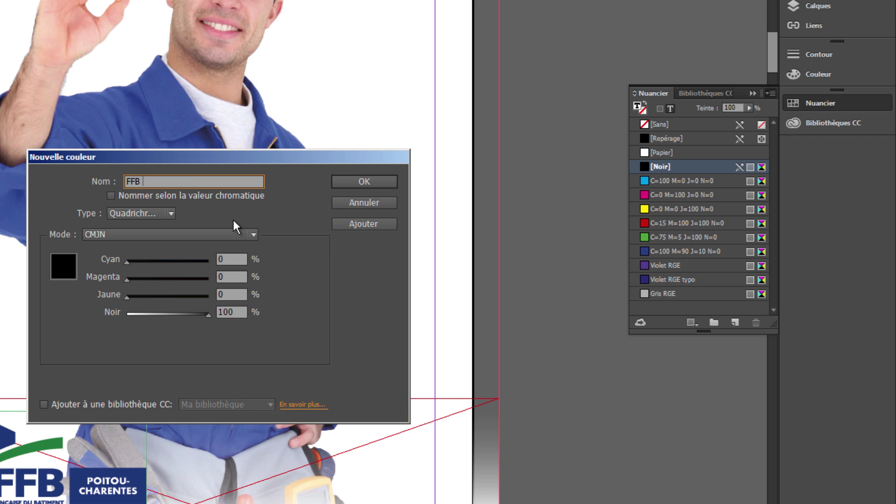
text(Bleu)
Define the swatch as cyan 100, magenta 84, yellow 0, black 22 %, create it and deselect the caption text
click(214, 260)
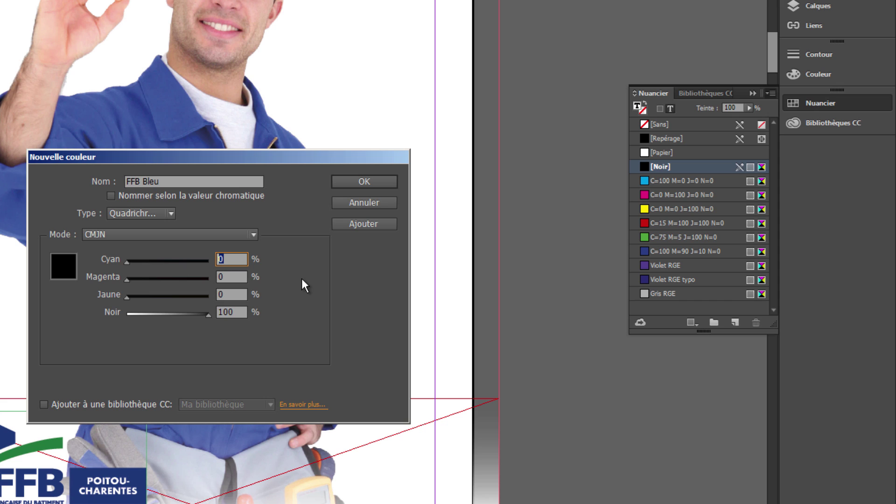
text(100)
key(Tab)
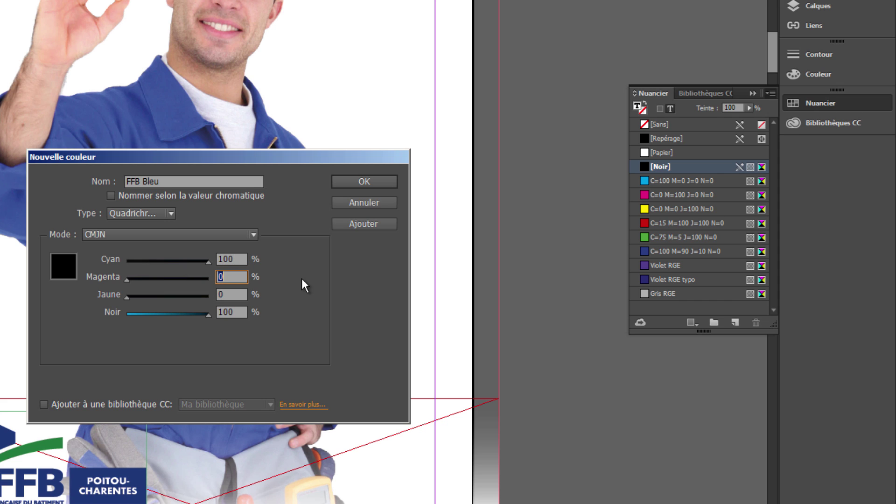
text(84)
key(Tab)
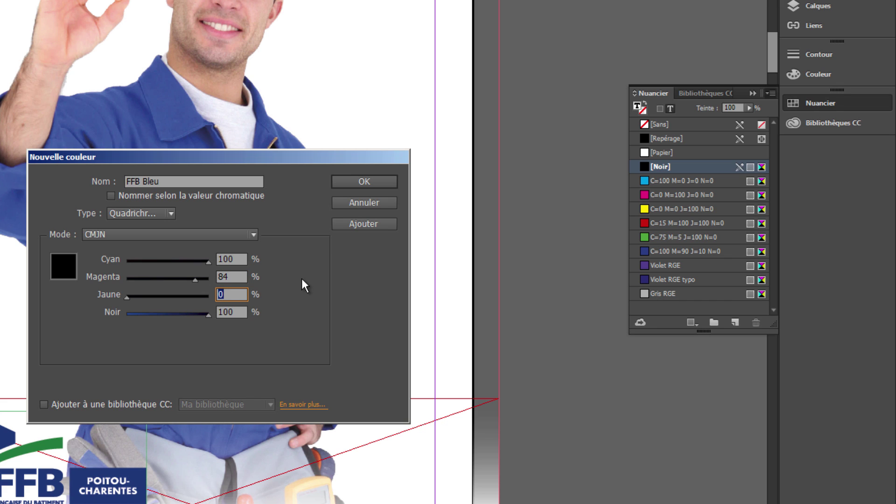
key(Tab)
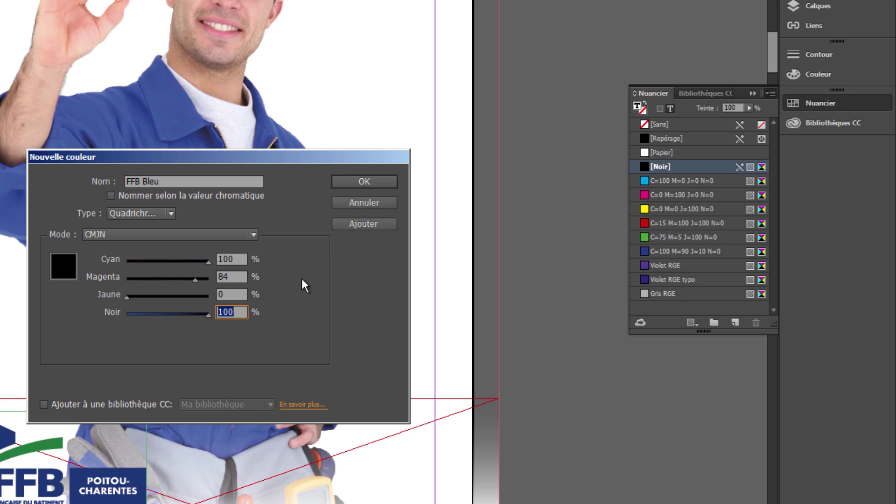
text(22)
key(Tab)
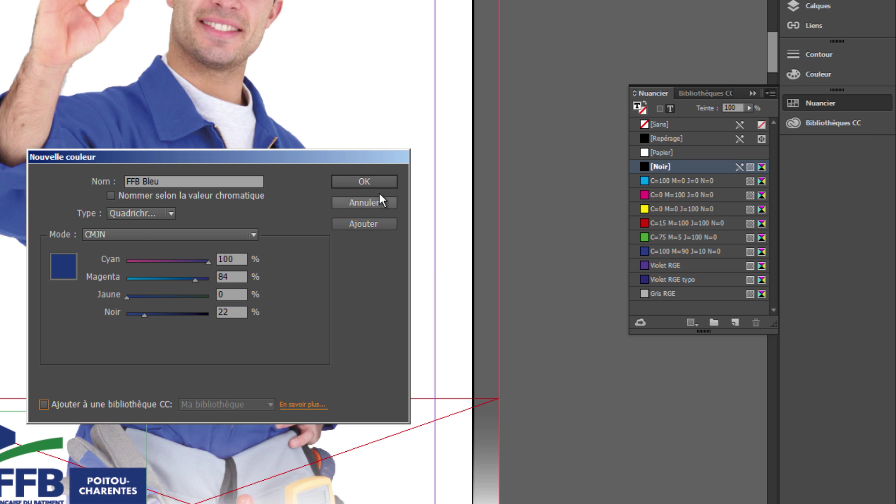
click(367, 182)
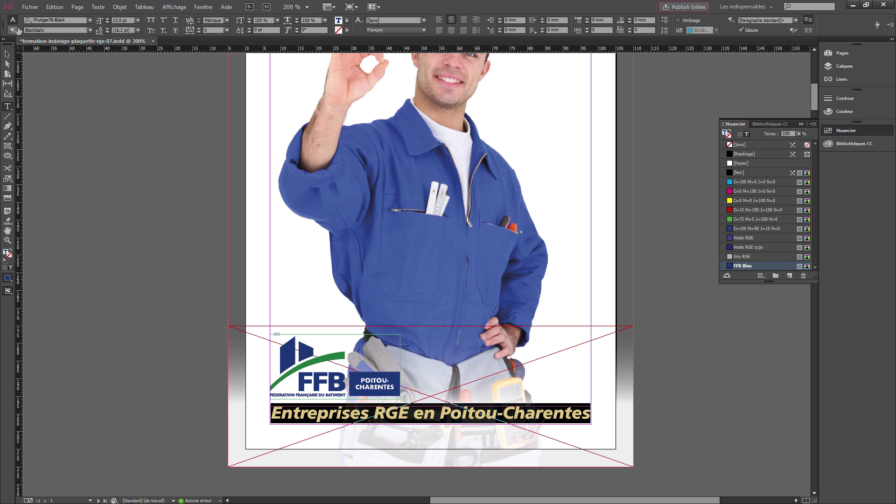
click(7, 54)
click(42, 79)
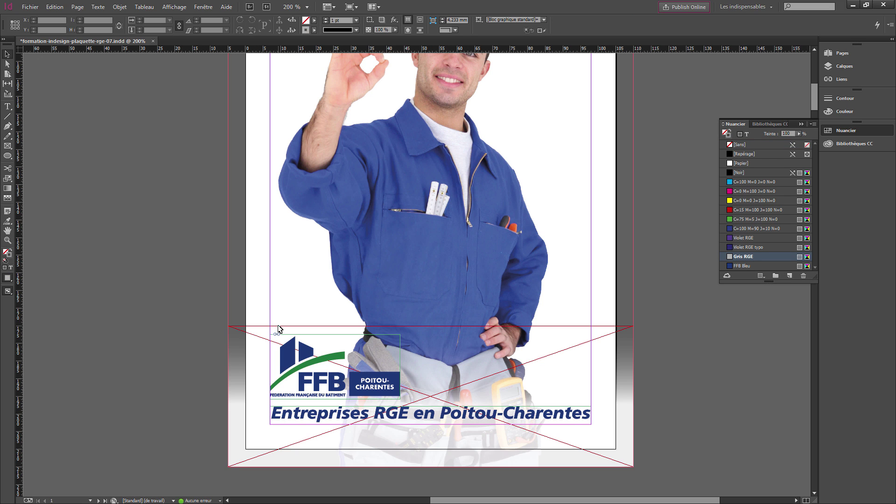
Nudge the caption text frame down to Y 199.3 mm, leaving more space below the logo
key(ctrl+equal)
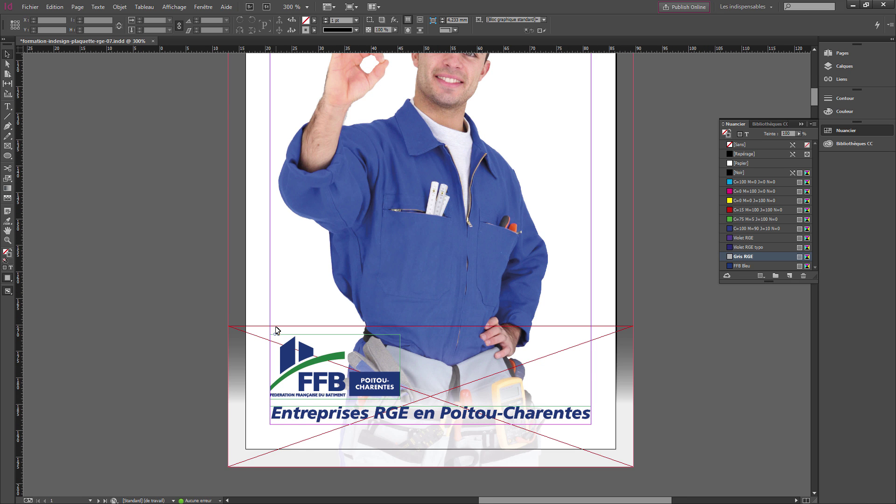
scroll(278, 331, down, 3)
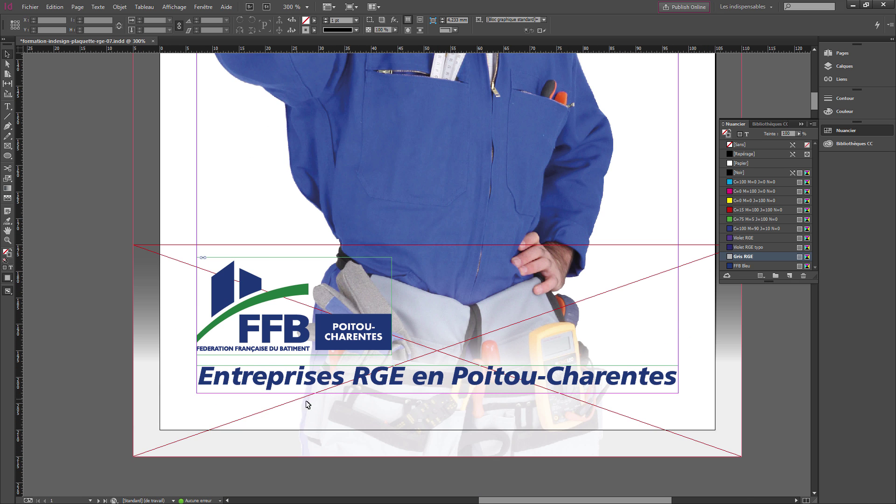
click(309, 395)
key(Down)
key(Down)
key(Down)
key(Down)
key(Down)
key(Down)
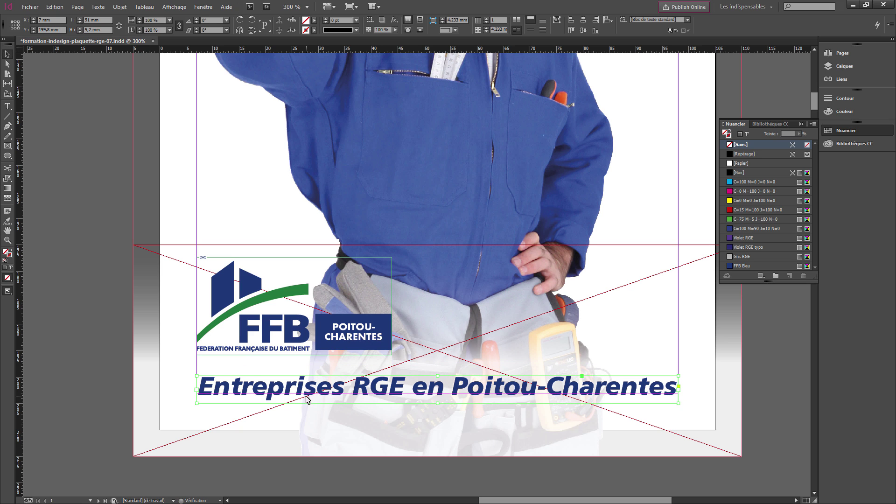
key(Up)
key(Up)
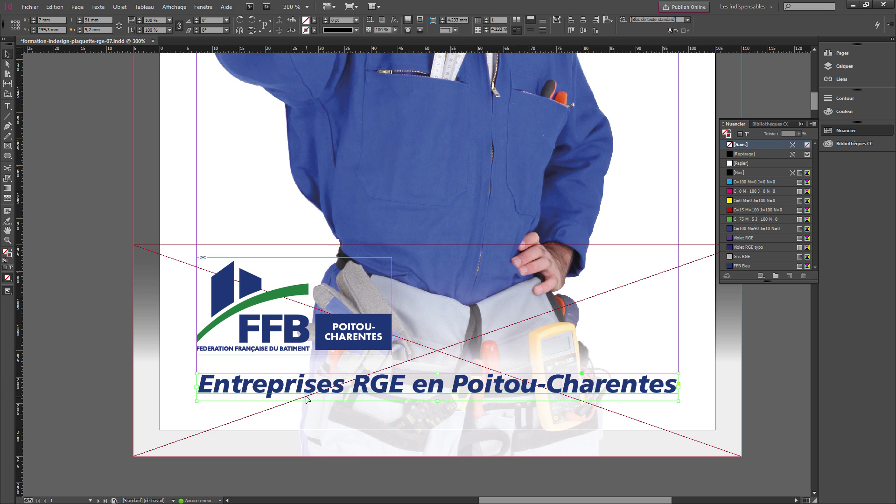
Draw a horizontal line about 91 mm long between the logo and the caption, from margin to margin
key(ctrl+equal)
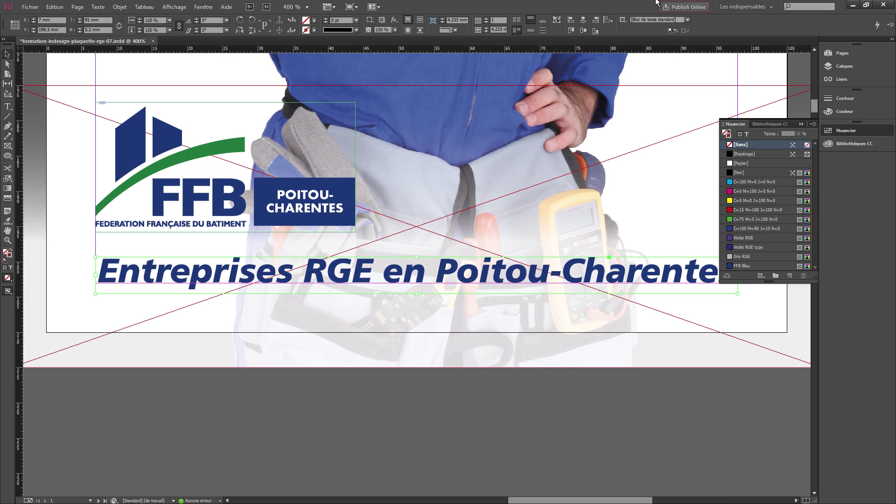
click(801, 125)
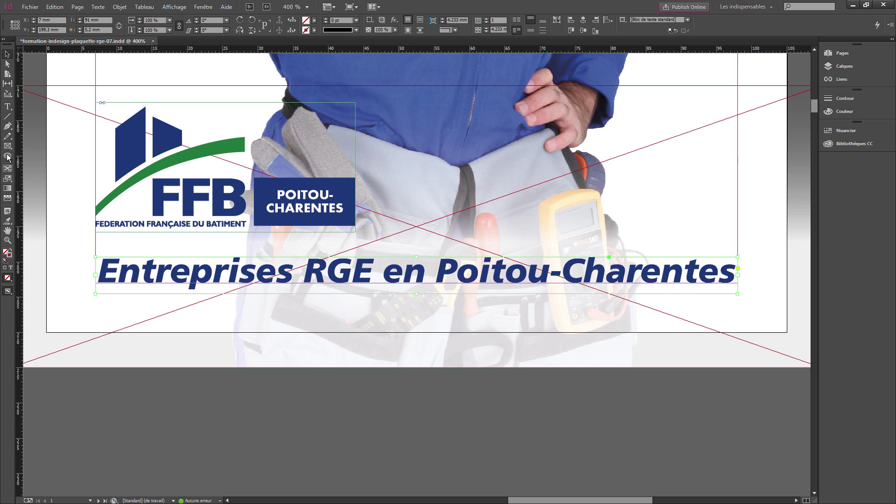
click(13, 114)
mouse_move(96, 248)
mouse_down()
mouse_move(737, 238)
mouse_move(737, 223)
mouse_move(738, 247)
mouse_up()
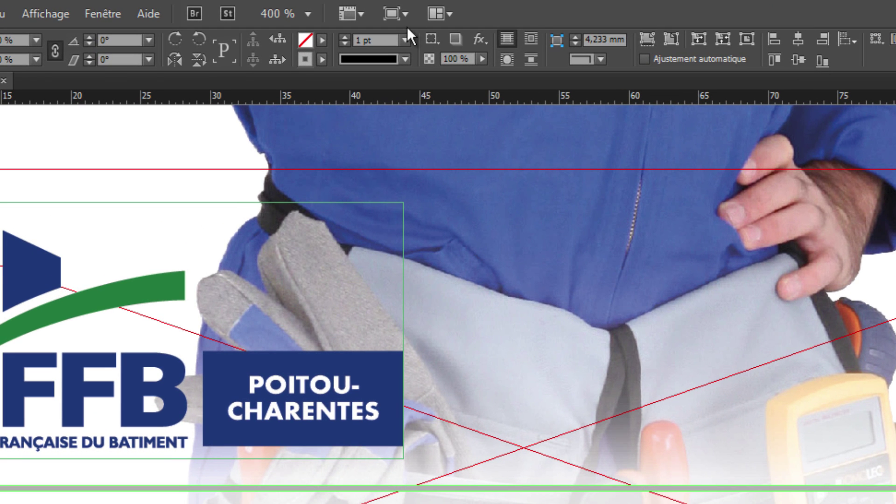
Give the separator line a 1 pt stroke in the FFB Bleu swatch
triple_click(392, 46)
click(321, 59)
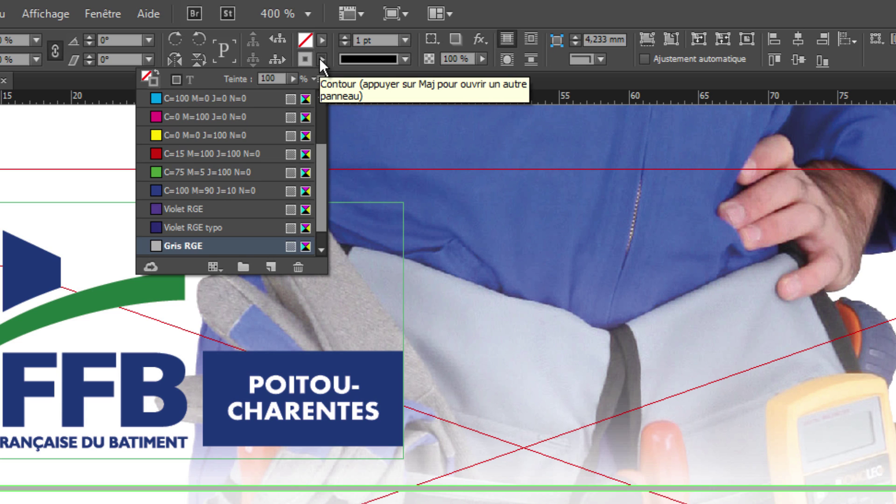
scroll(321, 205, down, 1)
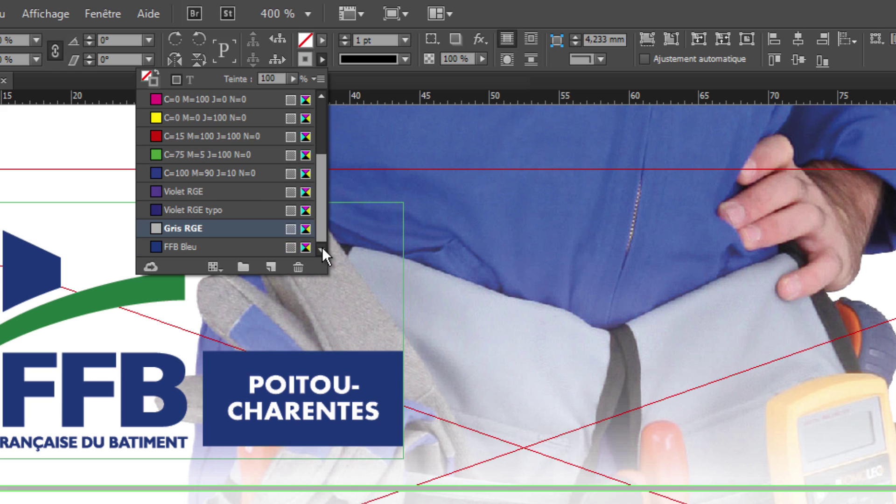
click(166, 246)
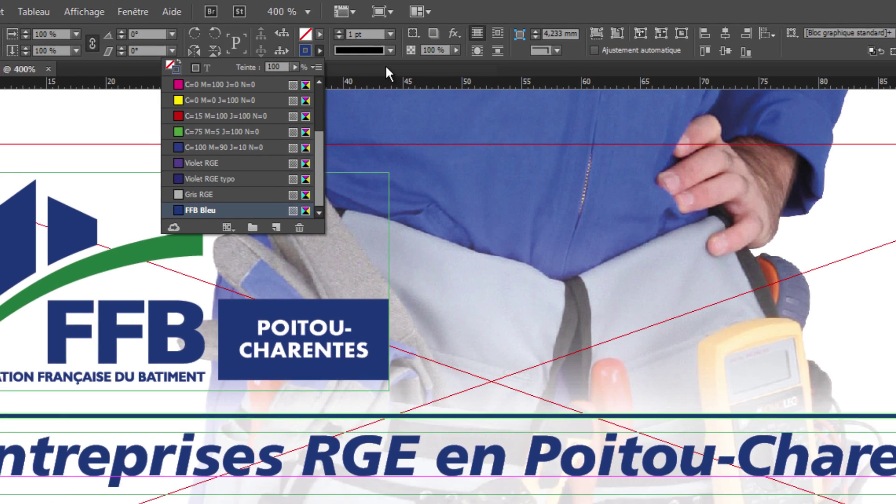
click(400, 74)
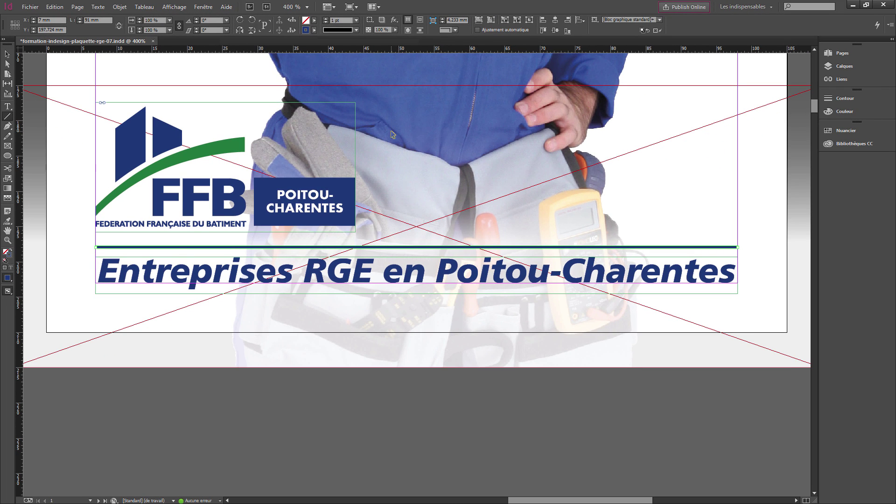
Deselect everything and check the cover layout in preview mode, without guides and frame edges
key(ctrl+minus)
key(ctrl+minus)
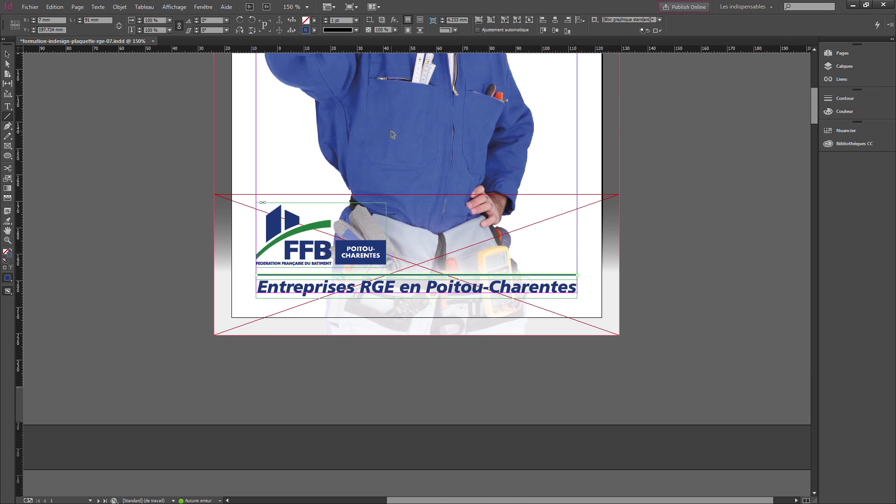
scroll(310, 175, up, 4)
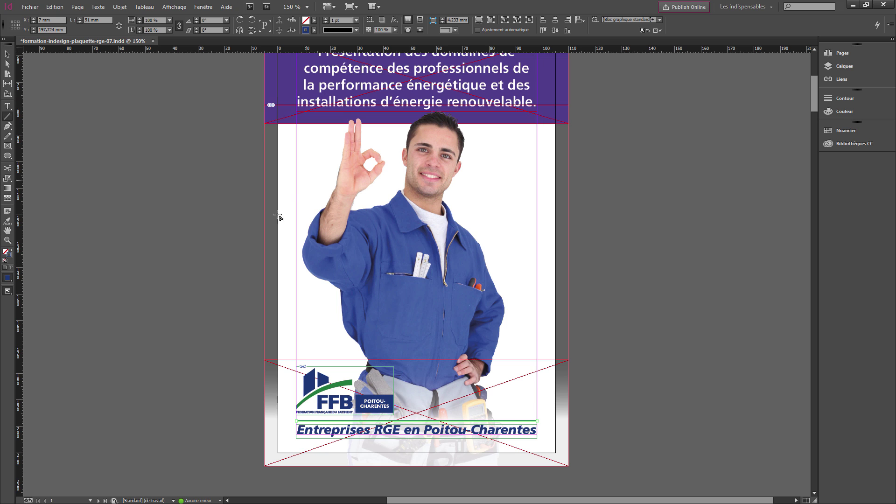
click(8, 56)
click(89, 104)
key(w)
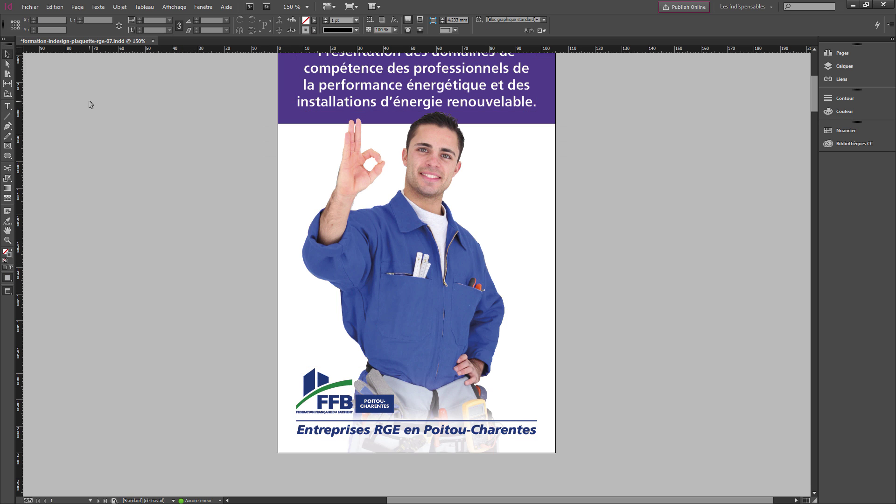
Lower the FFB logo slightly to Y 178.4 mm and unlock the Bandeau and Haut de page layers
click(361, 405)
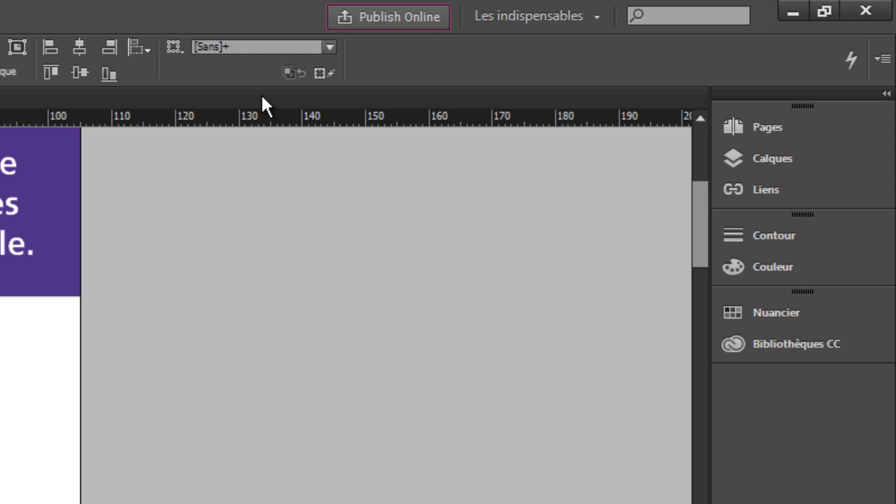
click(775, 159)
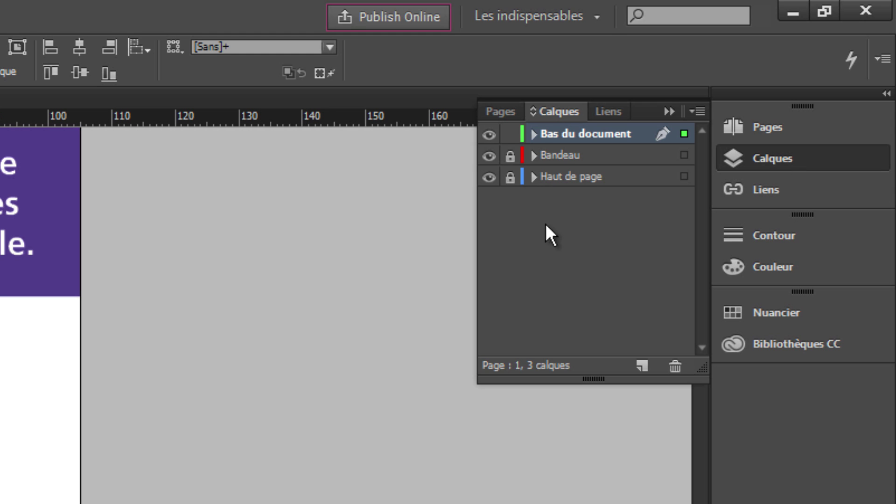
click(511, 178)
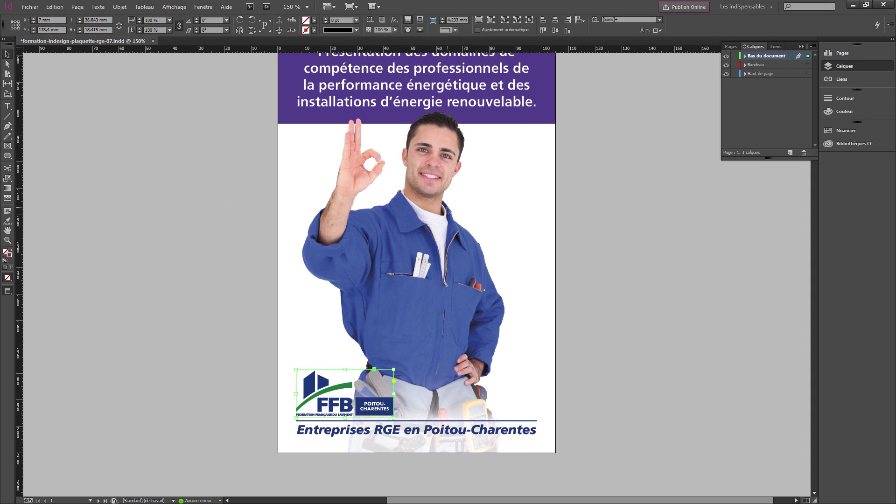
Nudge the worker image frame to the right until its X position is -0.25 mm
click(447, 210)
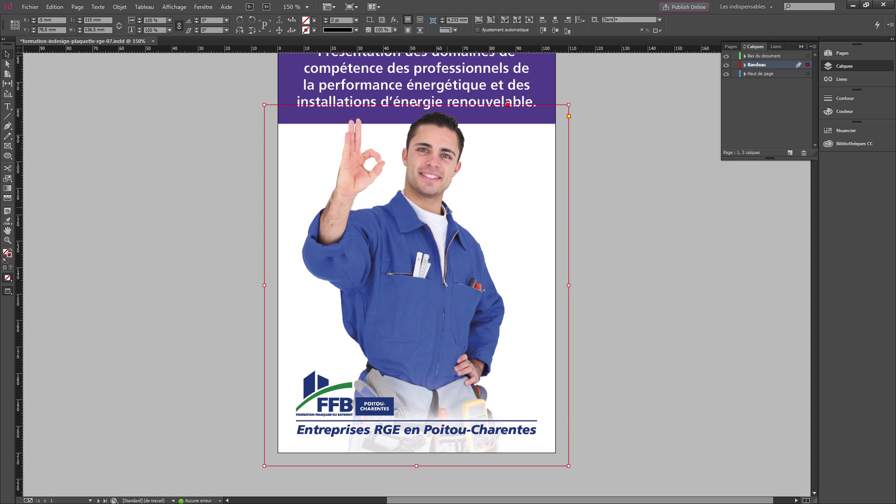
key(Right)
key(Right)
key(Right)
key(Right)
key(Right)
key(Right)
key(Right)
key(Right)
key(Right)
key(Right)
key(Right)
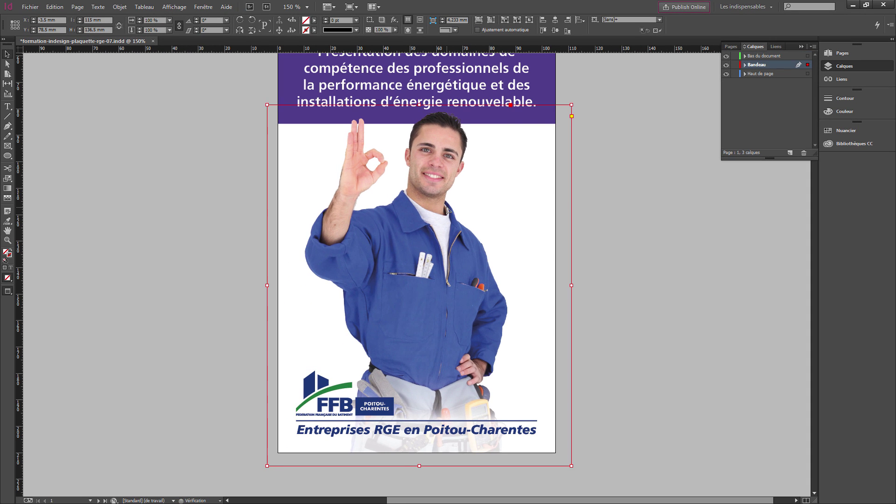
key(Right)
key(Right)
key(Right)
key(Right)
key(Right)
key(Right)
key(Right)
key(Right)
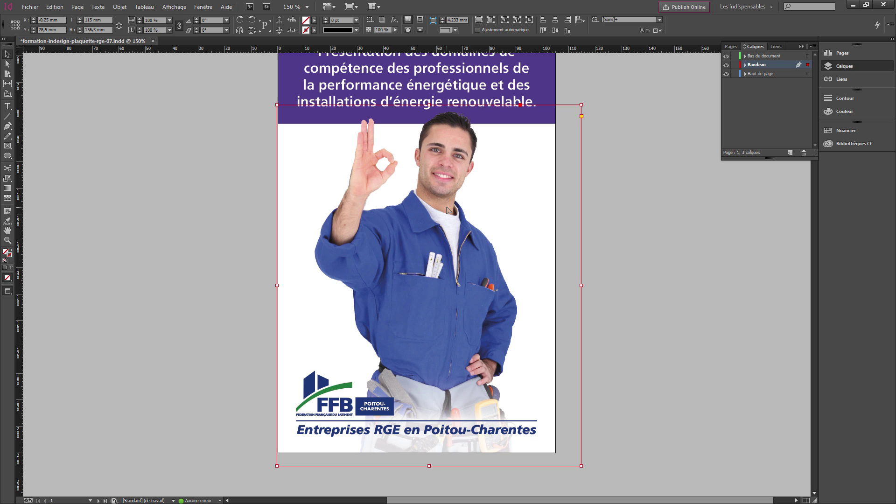
Inspect the separator line and FFB logo at the cover's foot, then review the overall cover layout with nothing selected
click(632, 206)
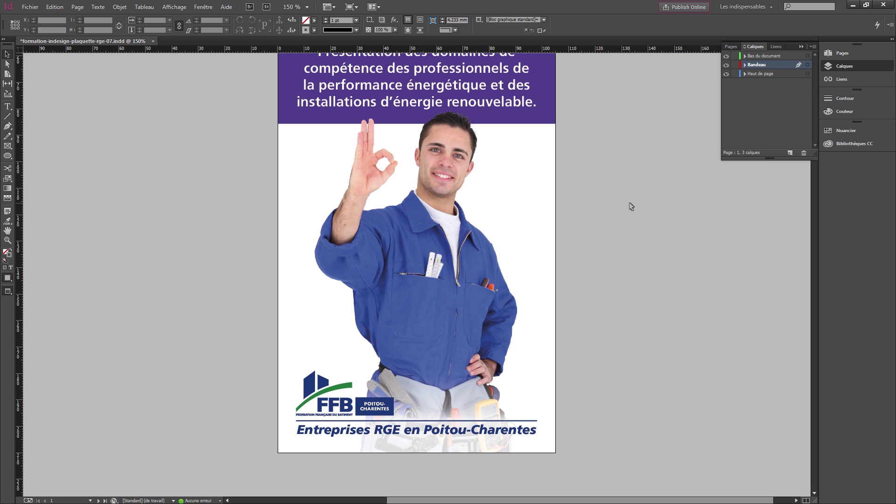
click(359, 421)
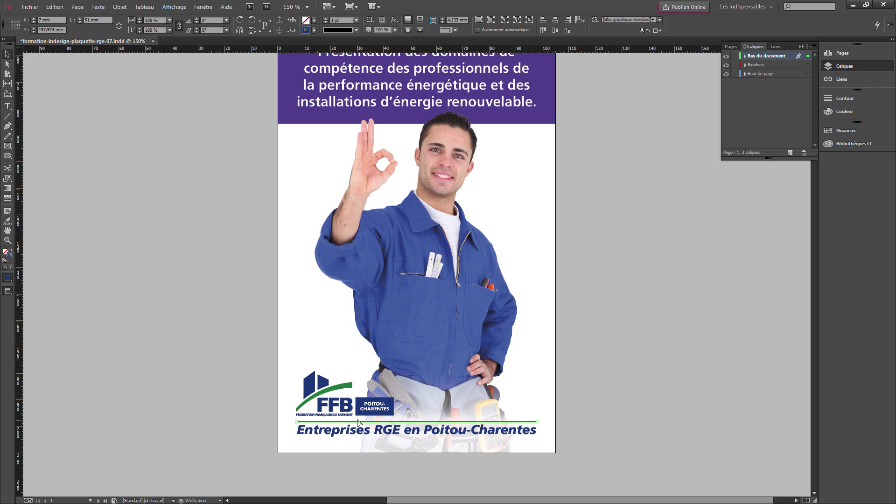
click(726, 299)
click(367, 412)
click(607, 307)
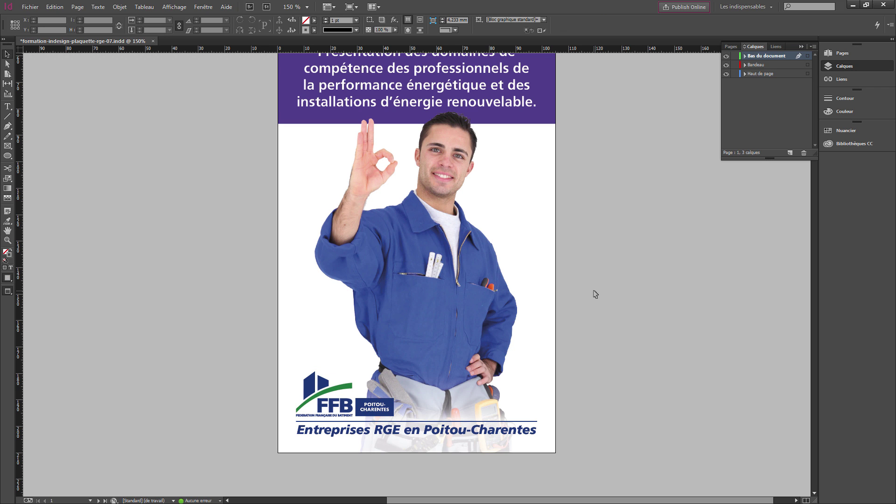
scroll(596, 295, down, 1)
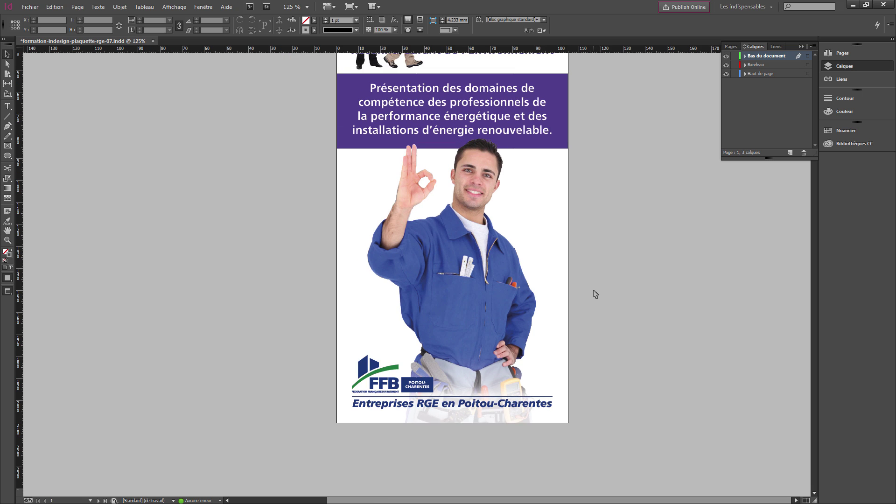
scroll(596, 294, down, 1)
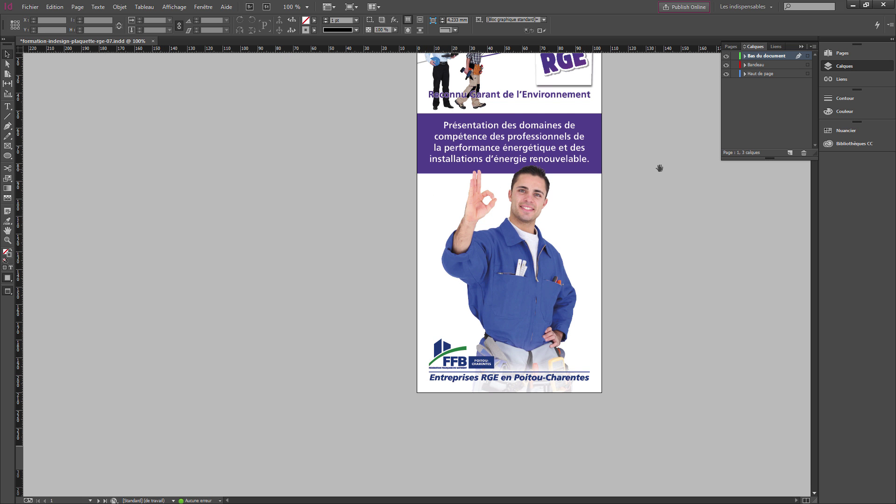
drag(660, 166, 622, 228)
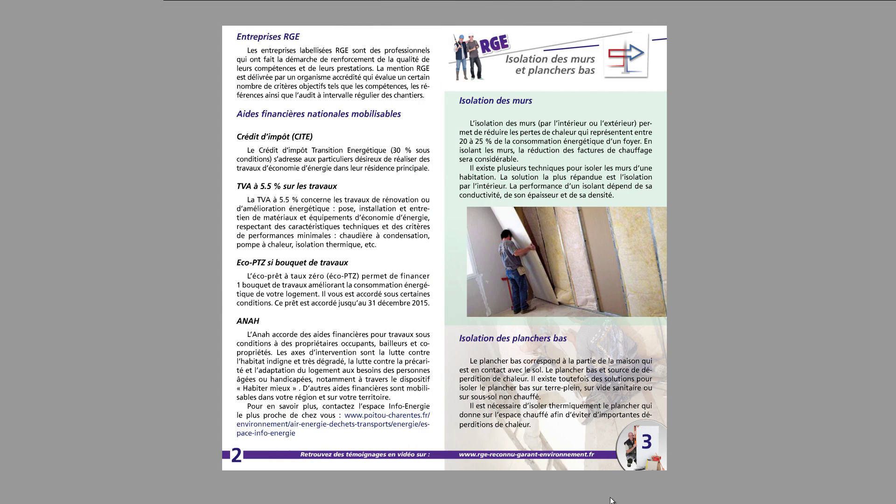
Leaf through the finished brochure flipbook from the page 2–3 spread to the back cover, examining each spread's layout
drag(637, 449, 193, 472)
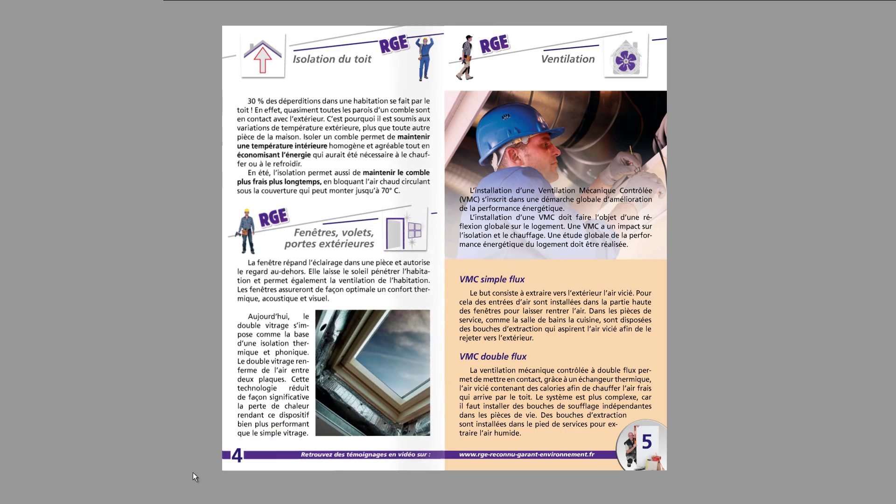
drag(665, 469, 205, 467)
drag(662, 447, 222, 464)
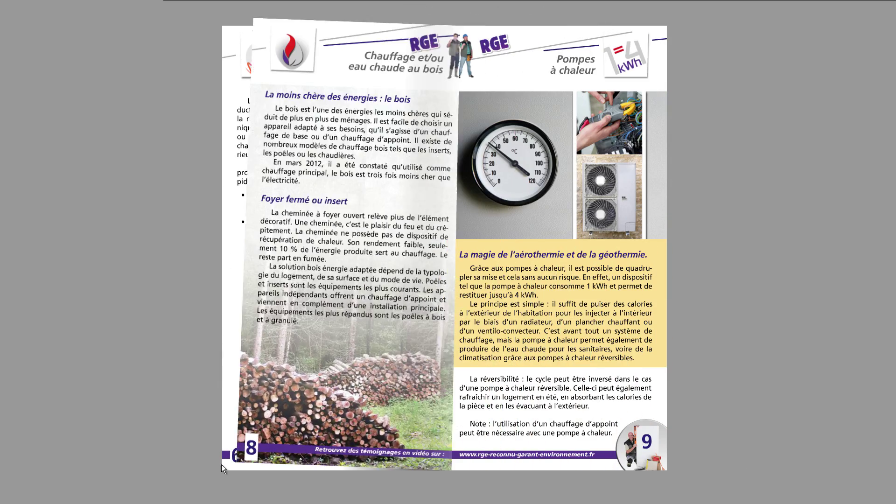
click(653, 470)
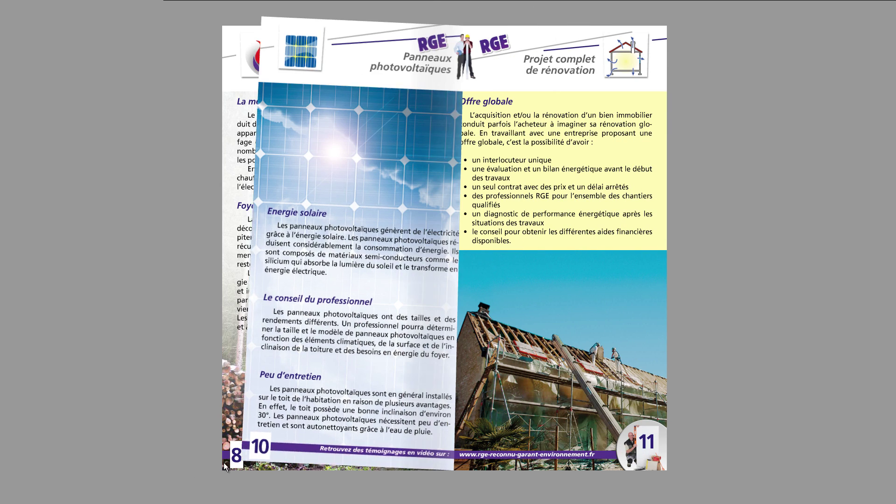
drag(639, 470, 163, 483)
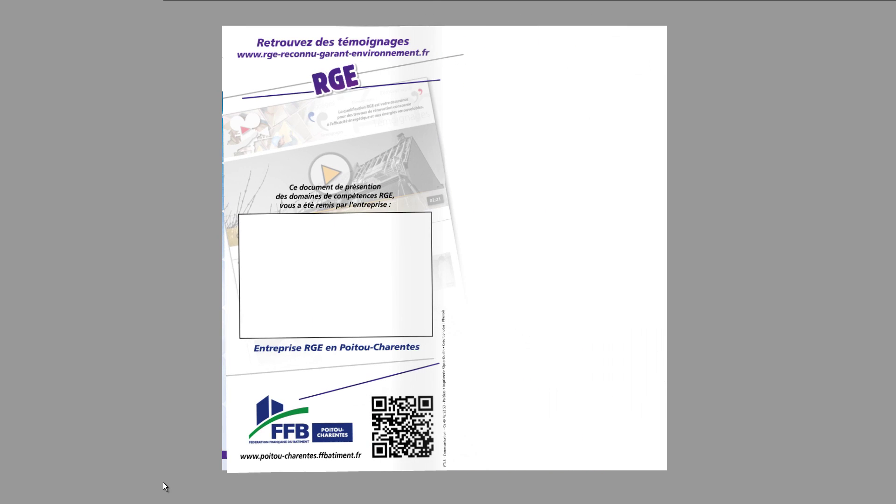